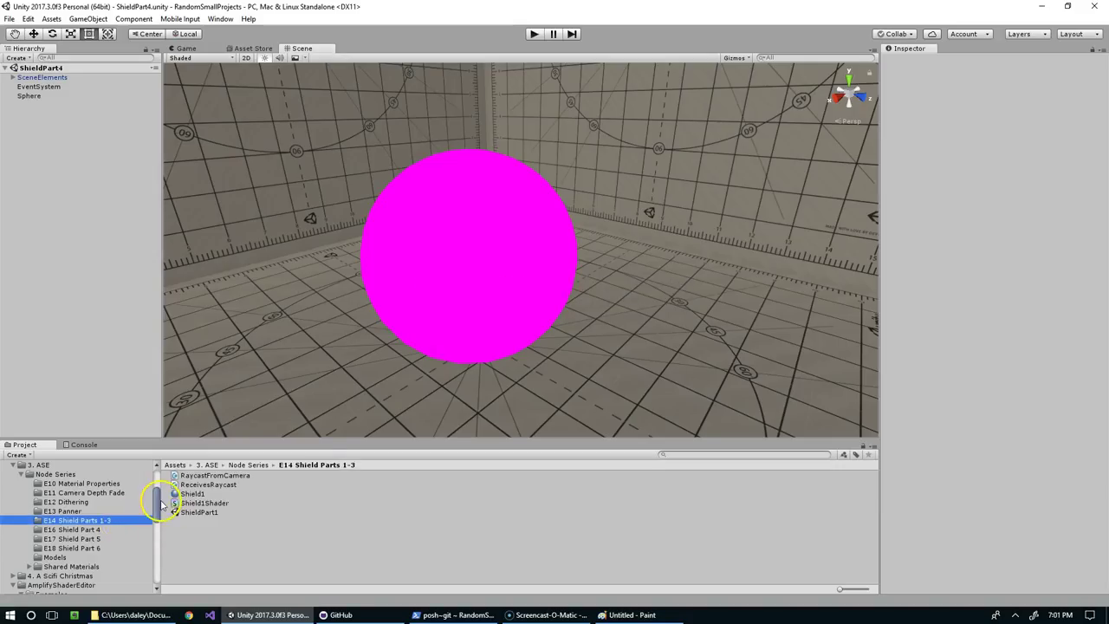
# - Try the ForceShield 2 material from the E17 Shield Part 5 folder on the sphere
pyautogui.scroll(3, 439, 244)
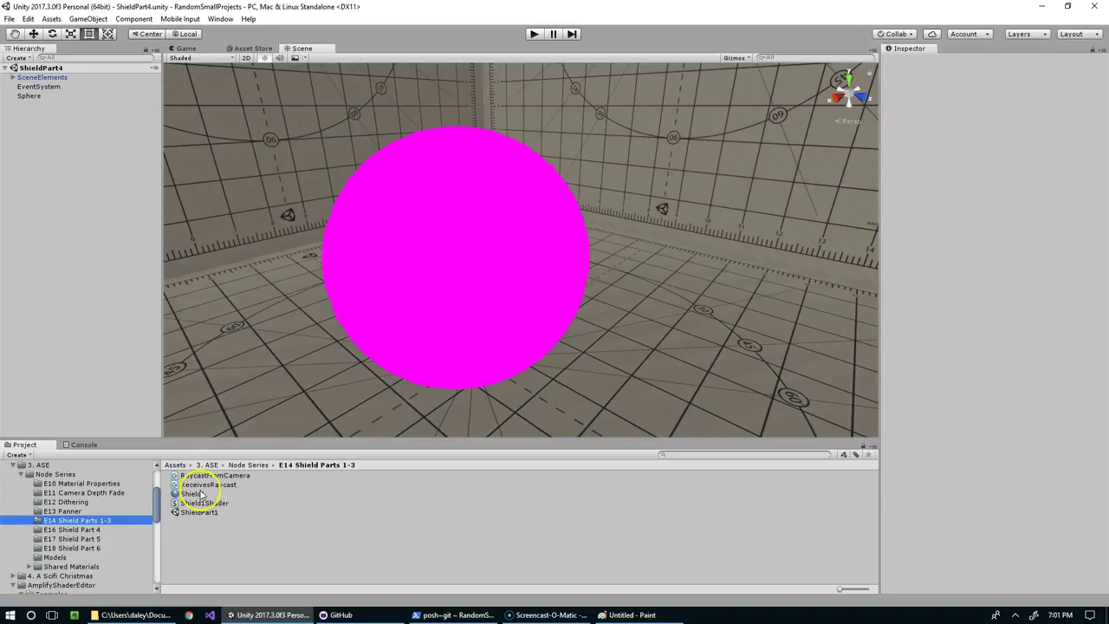
pyautogui.click(101, 529)
pyautogui.press('Down')
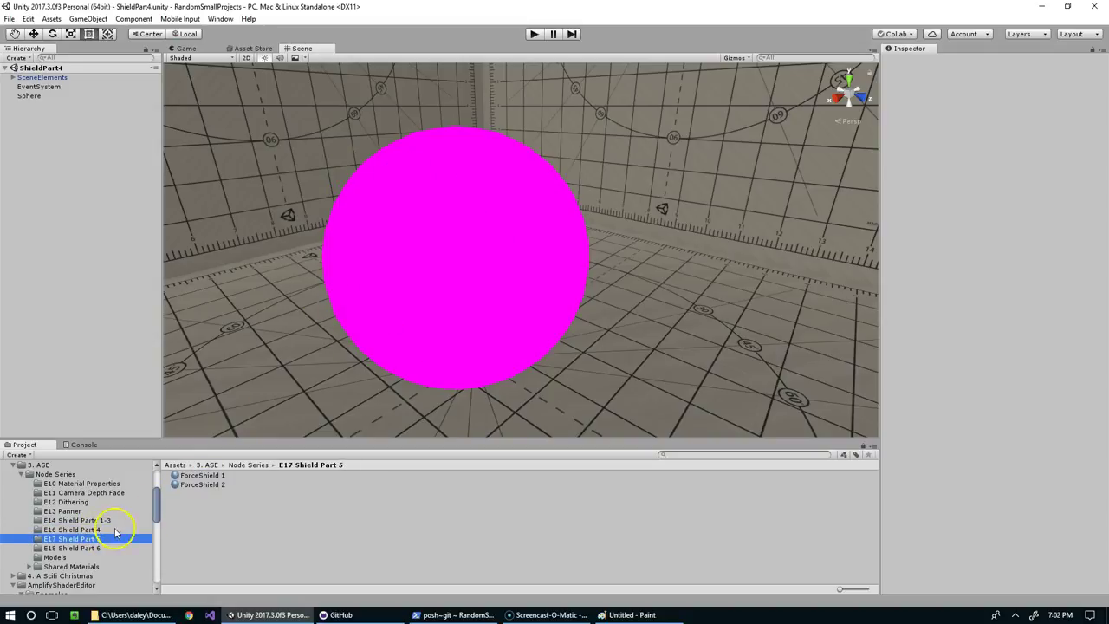
pyautogui.moveTo(195, 486); pyautogui.dragTo(408, 240)
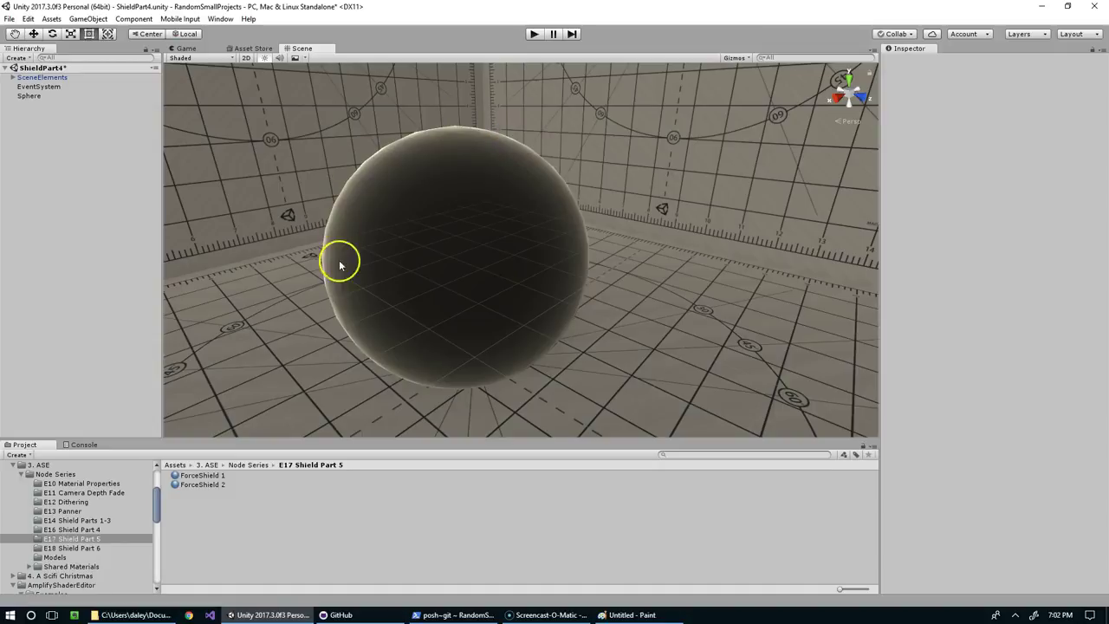
pyautogui.keyDown('alt'); pyautogui.moveTo(399, 324); pyautogui.dragTo(240, 476); pyautogui.keyUp('alt')
# - Try the ForceShield 1 material from E17 Shield Part 5 on the sphere and restore the sphere's original material
pyautogui.click(120, 530)
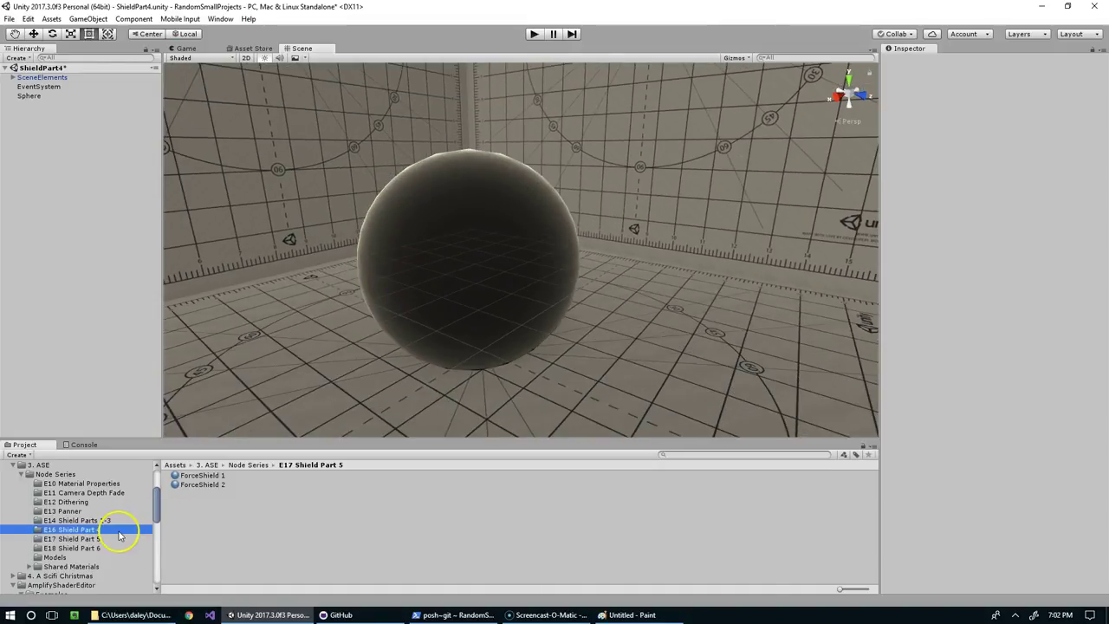
pyautogui.click(116, 538)
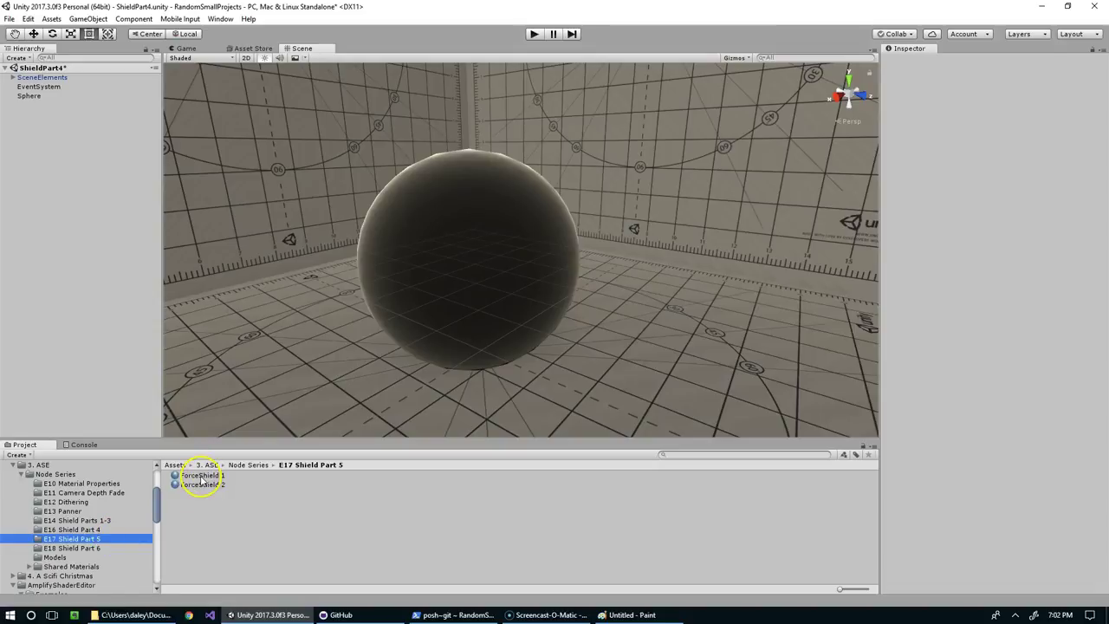
pyautogui.moveTo(199, 478); pyautogui.dragTo(469, 247)
pyautogui.scroll(5, 434, 252)
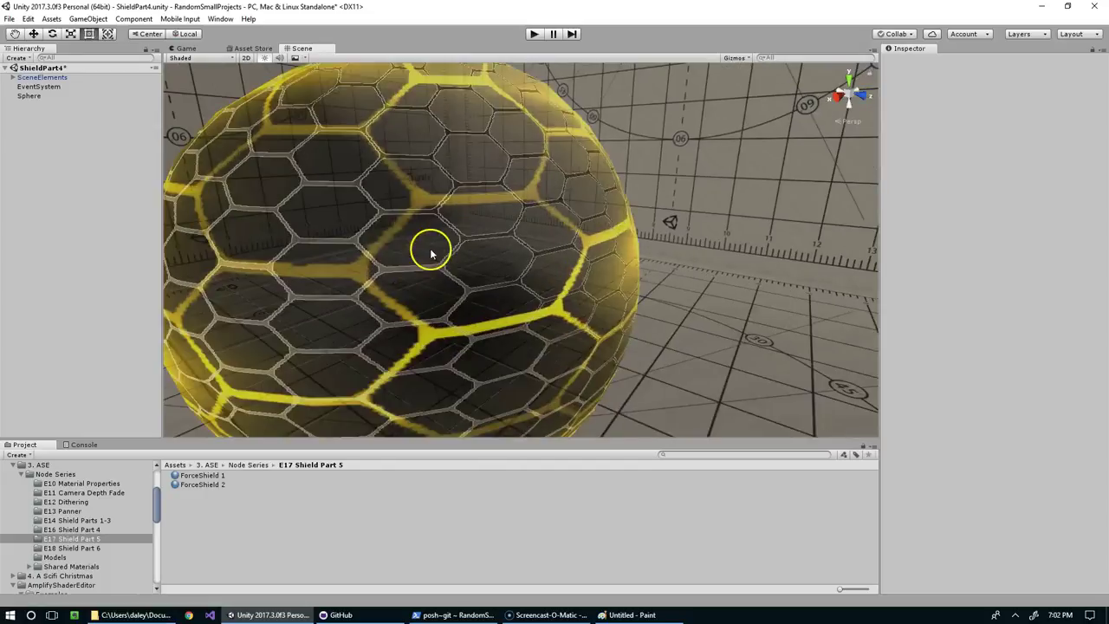
pyautogui.moveTo(430, 252)
pyautogui.mouseDown(button='middle')
pyautogui.moveTo(512, 235)
pyautogui.moveTo(440, 240)
pyautogui.moveTo(454, 266)
pyautogui.moveTo(391, 243)
pyautogui.moveTo(441, 261)
pyautogui.mouseUp(button='middle')
pyautogui.scroll(-3, 509, 242)
pyautogui.scroll(-5, 453, 265)
pyautogui.keyDown('alt'); pyautogui.moveTo(442, 260); pyautogui.dragTo(555, 212); pyautogui.keyUp('alt')
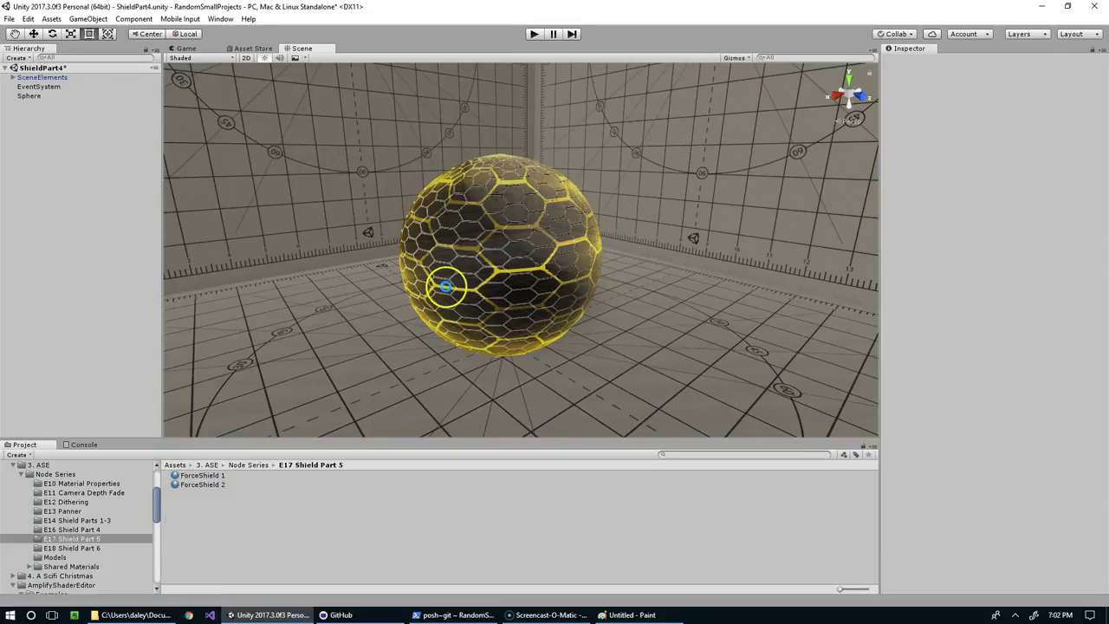
pyautogui.hotkey('ctrl', 's')
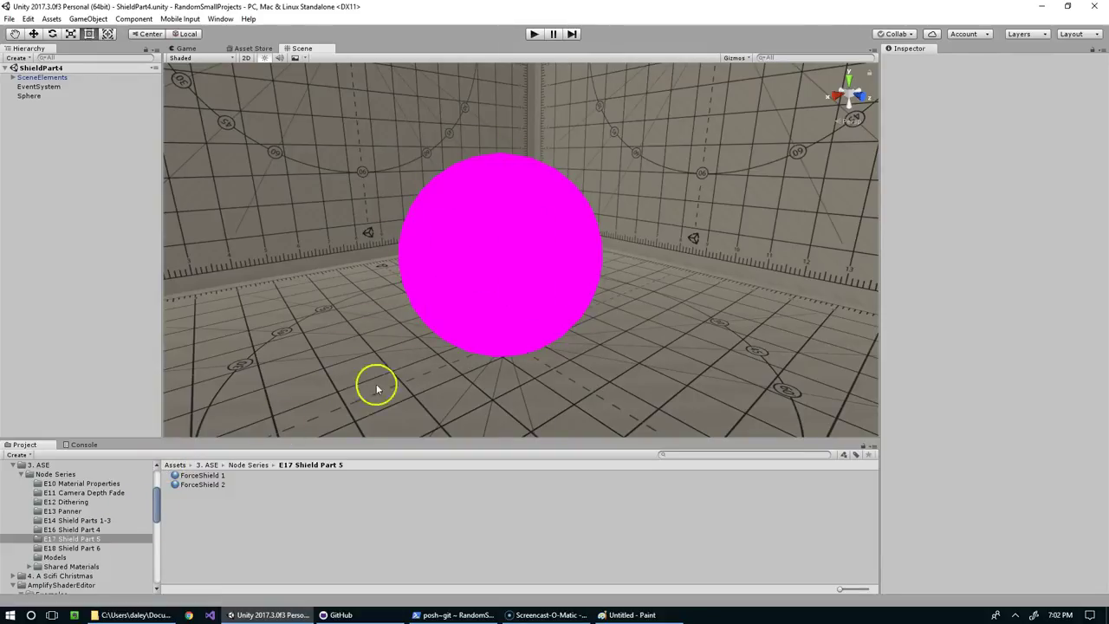
# - Create an Amplify surface shader in the E16 Shield Part 4 folder
pyautogui.click(91, 529)
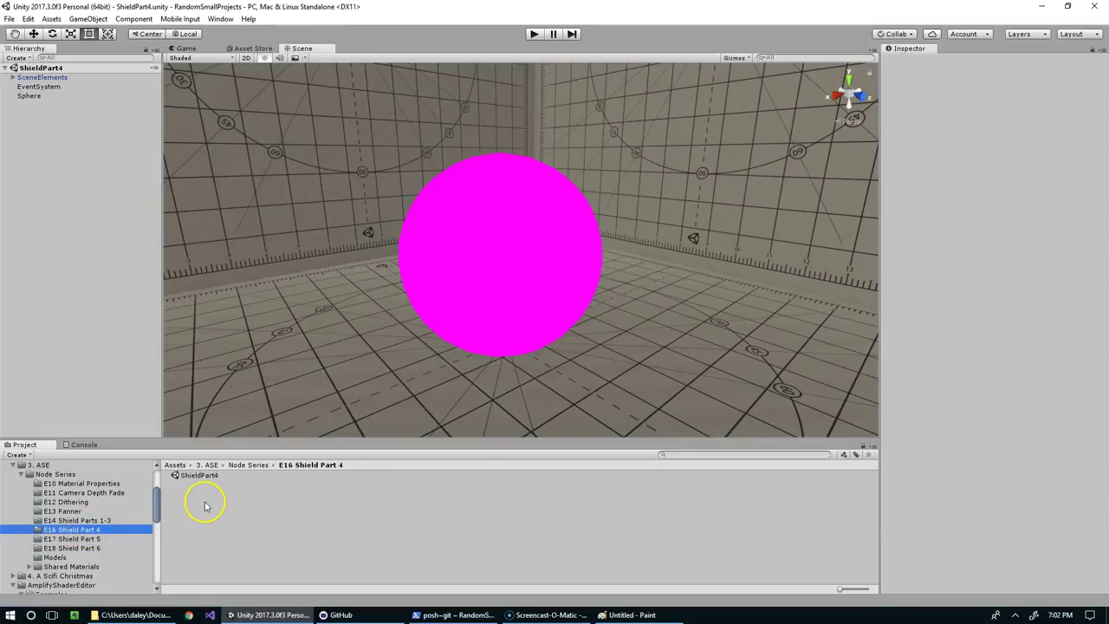
pyautogui.rightClick(205, 501)
pyautogui.moveTo(279, 274)
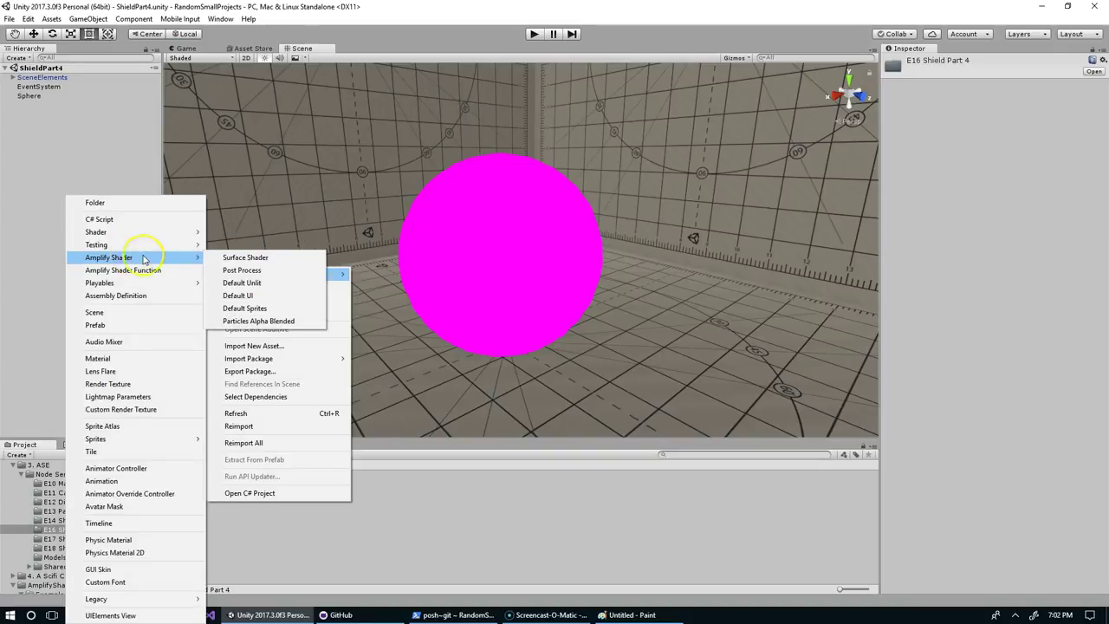
pyautogui.moveTo(148, 259)
pyautogui.click(243, 259)
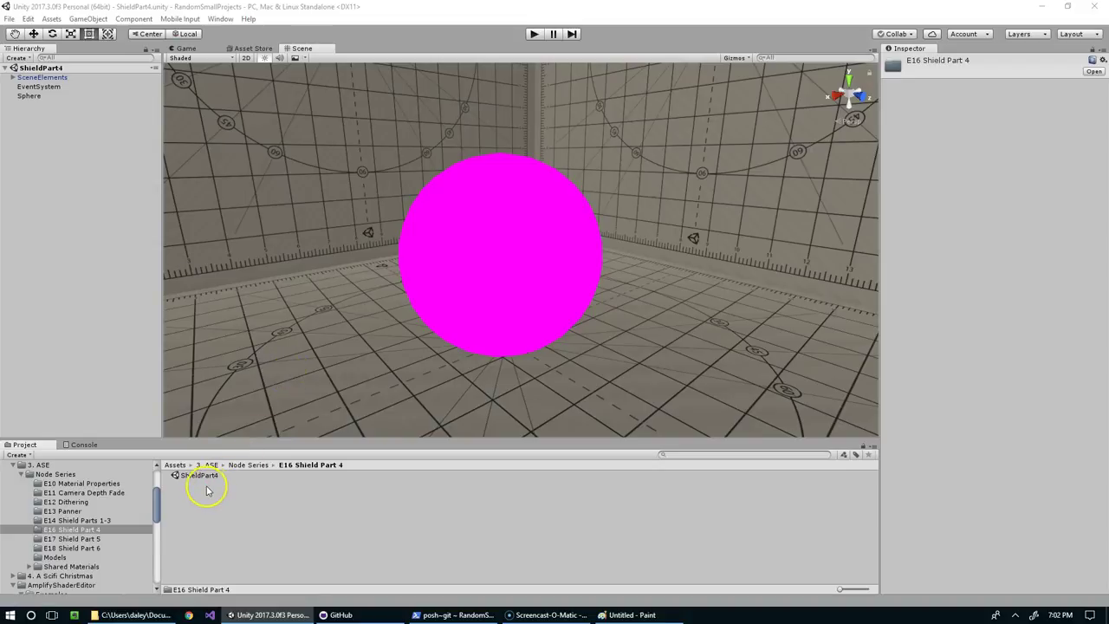
# - Go back into the E16 Shield Part 4 folder and name the new surface shader ShieldPart4
pyautogui.moveTo(215, 564); pyautogui.dragTo(232, 525)
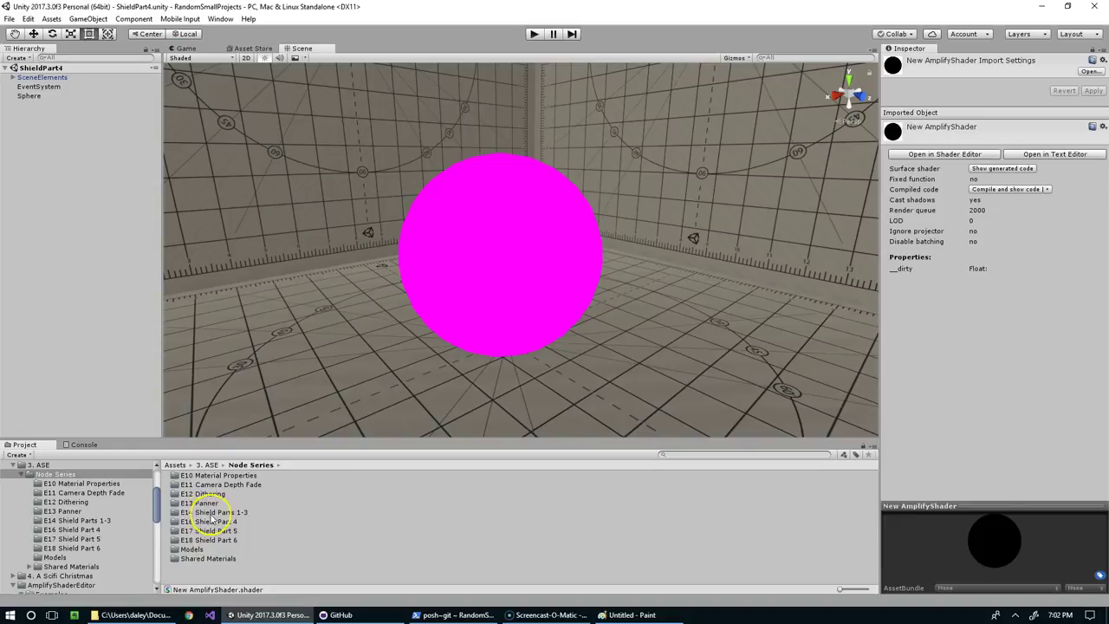
pyautogui.click(213, 513)
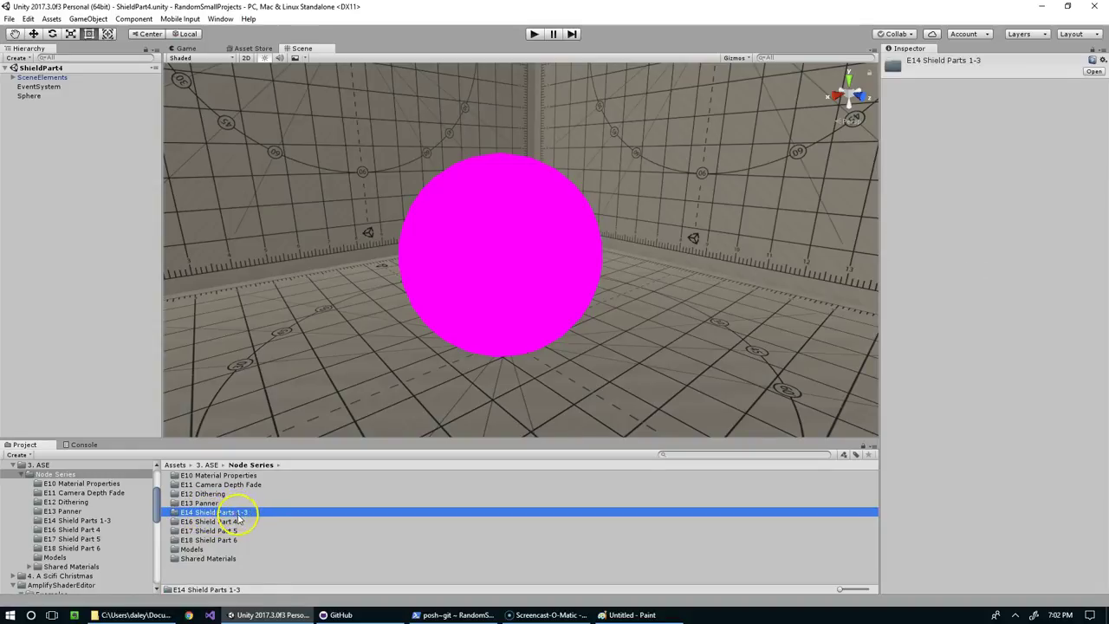
pyautogui.click(249, 516)
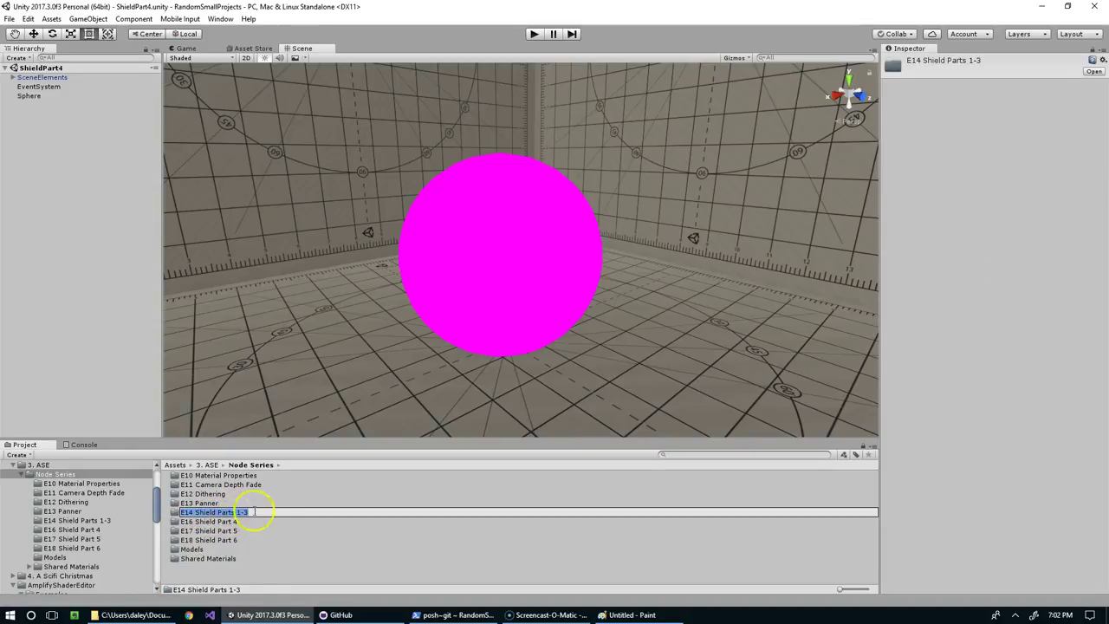
pyautogui.click(232, 521)
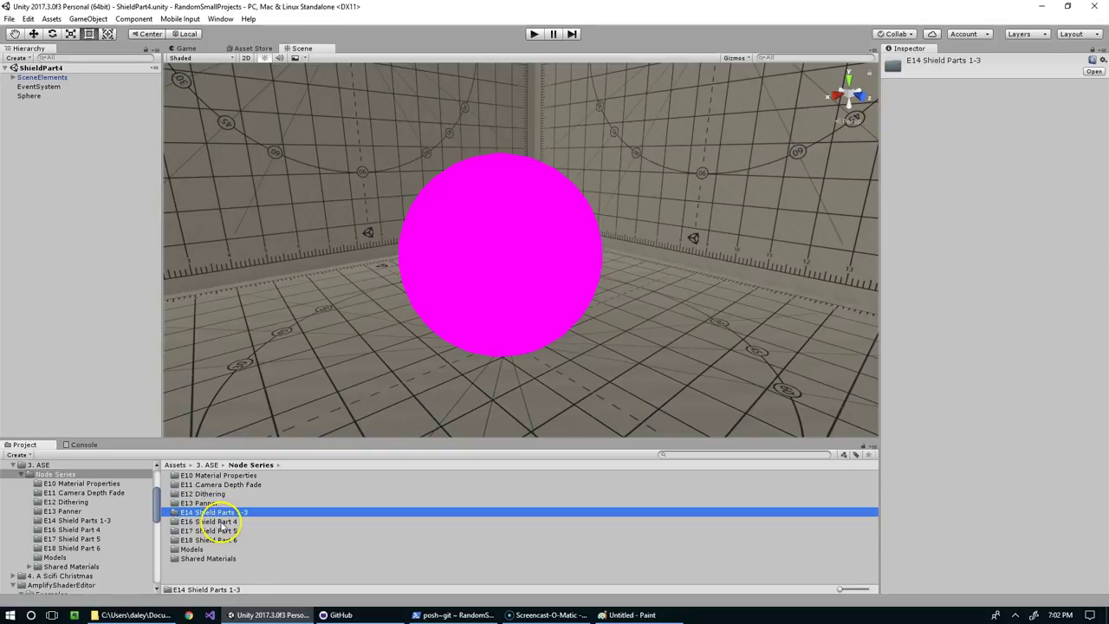
pyautogui.doubleClick(227, 523)
pyautogui.click(210, 476)
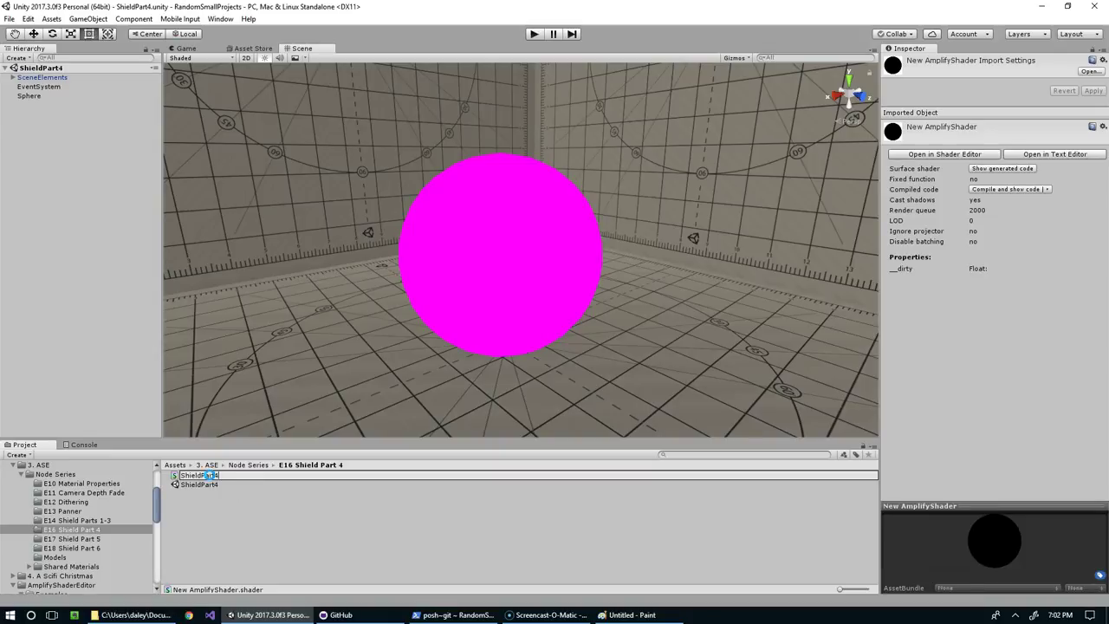
pyautogui.press('Return')
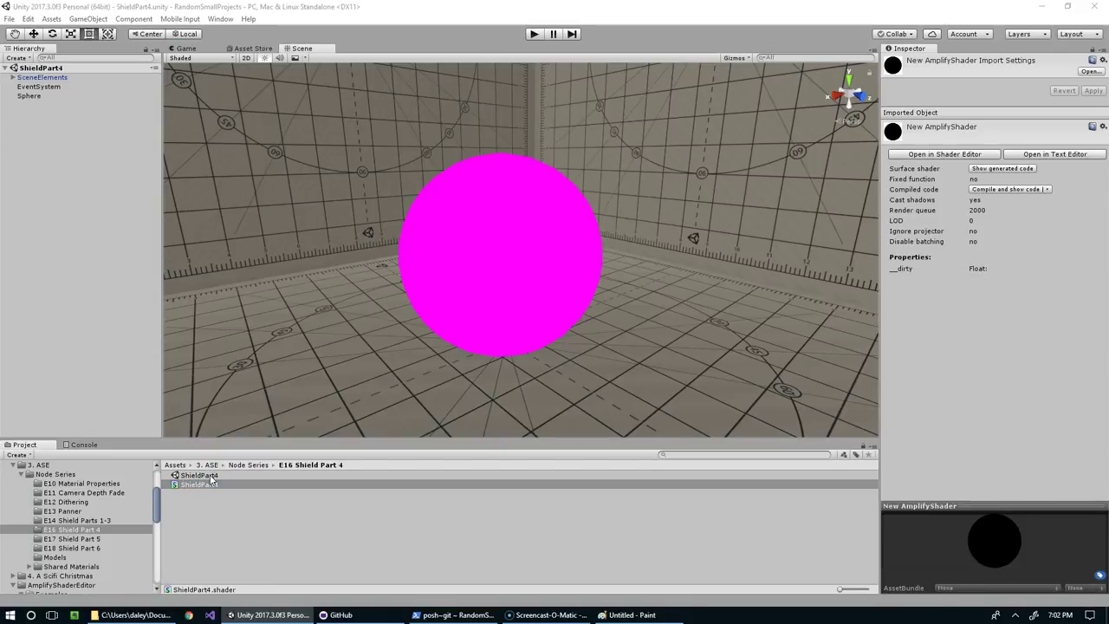
# - Create a material named ShieldPart4 in the E16 Shield Part 4 folder and apply it to the sphere
pyautogui.rightClick(208, 523)
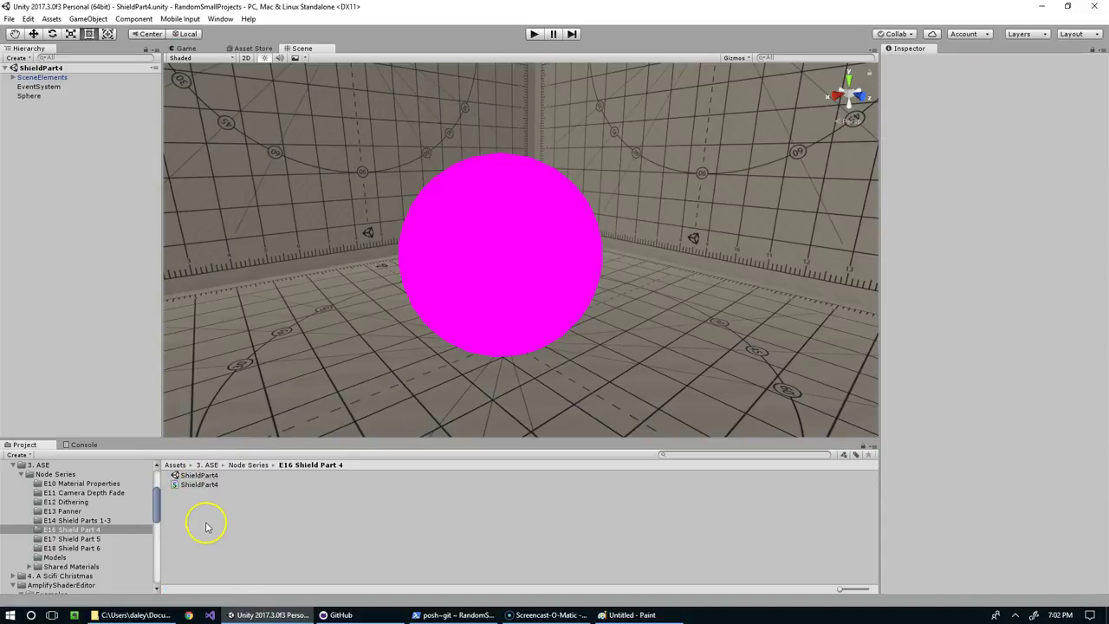
pyautogui.moveTo(230, 294)
pyautogui.click(129, 358)
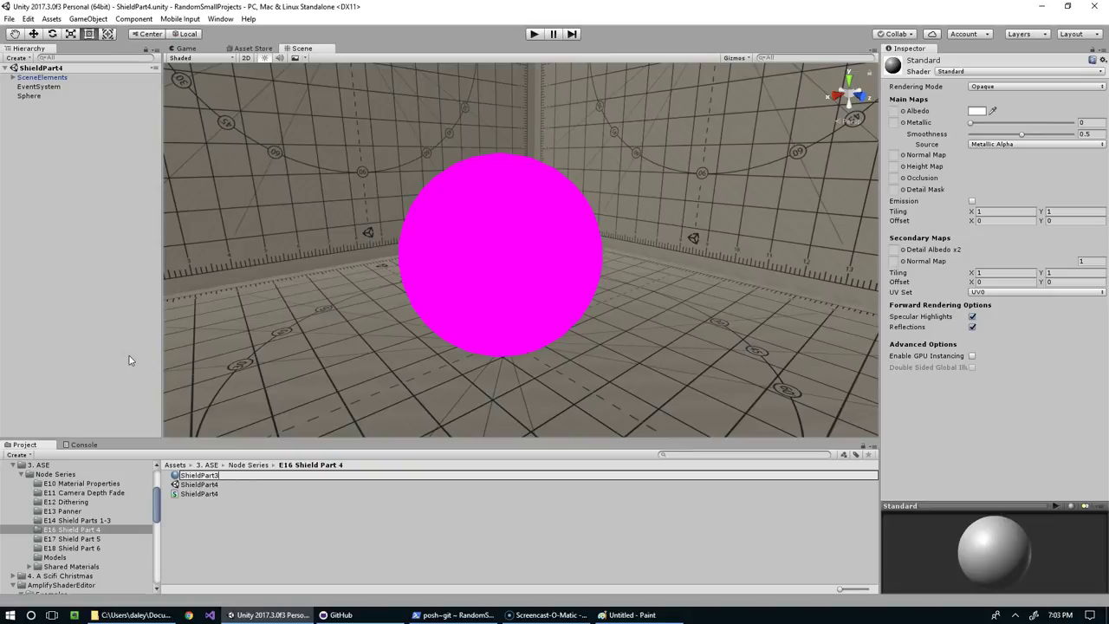
pyautogui.press('Return')
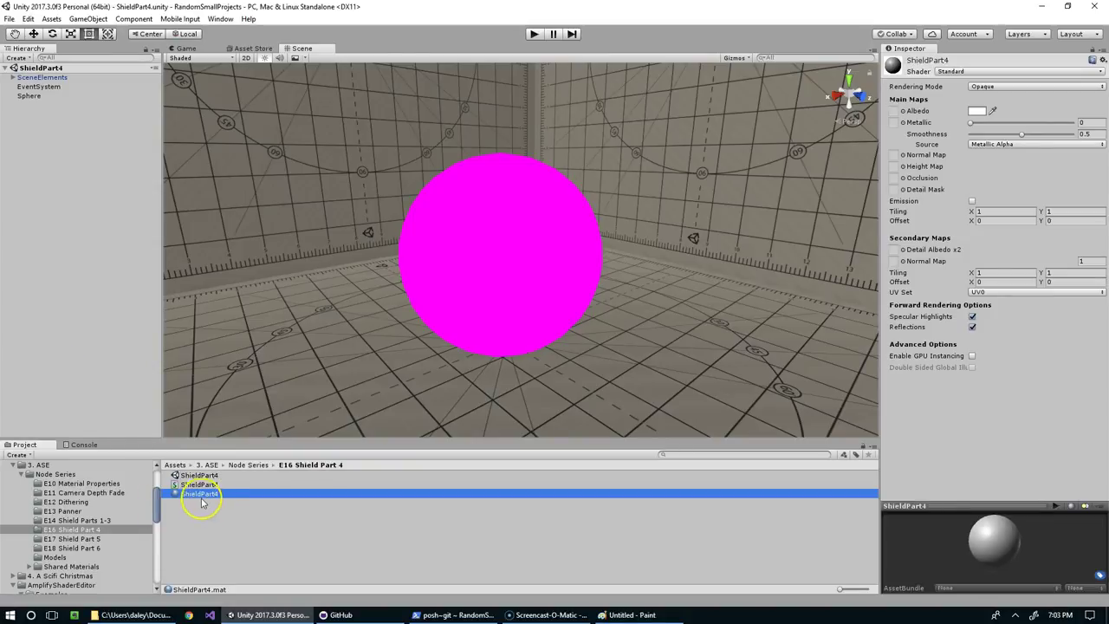
pyautogui.moveTo(201, 501); pyautogui.dragTo(498, 281)
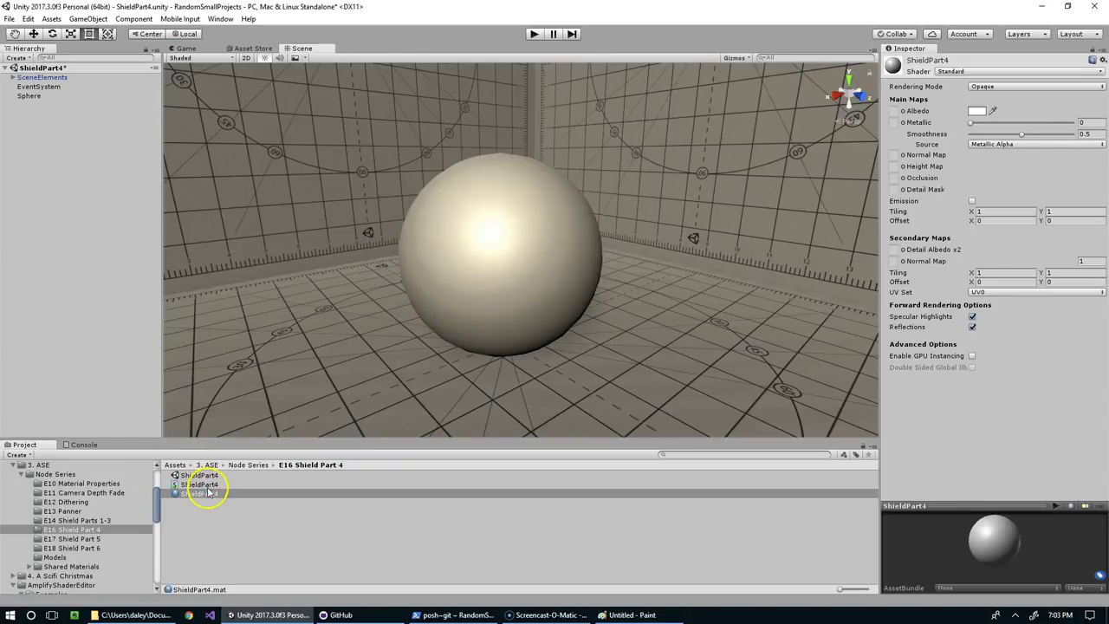
pyautogui.click(974, 72)
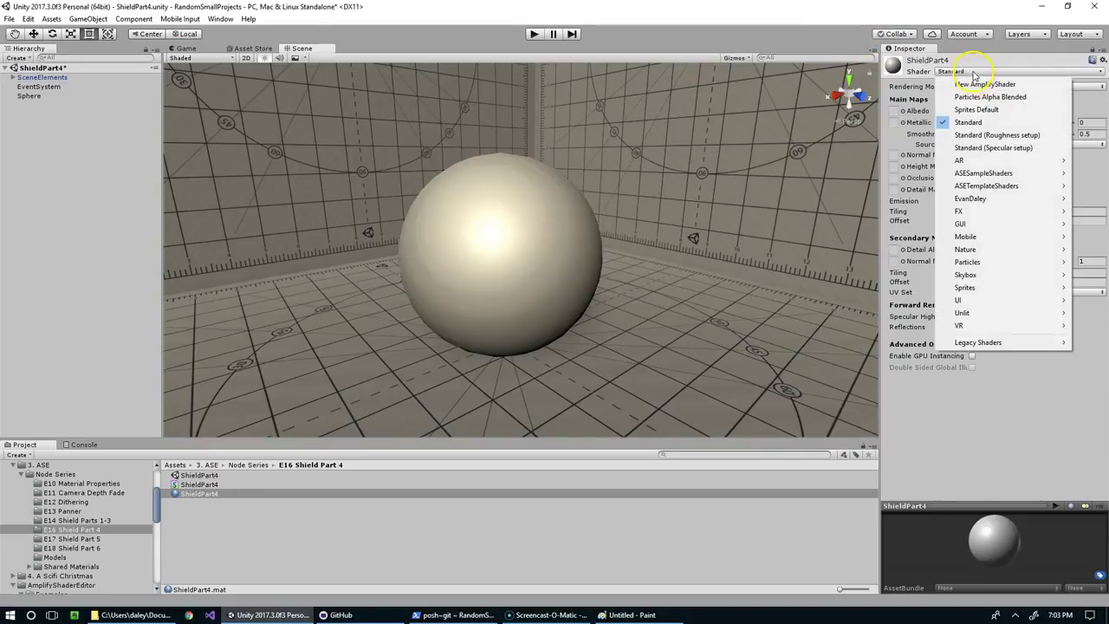
pyautogui.moveTo(970, 199)
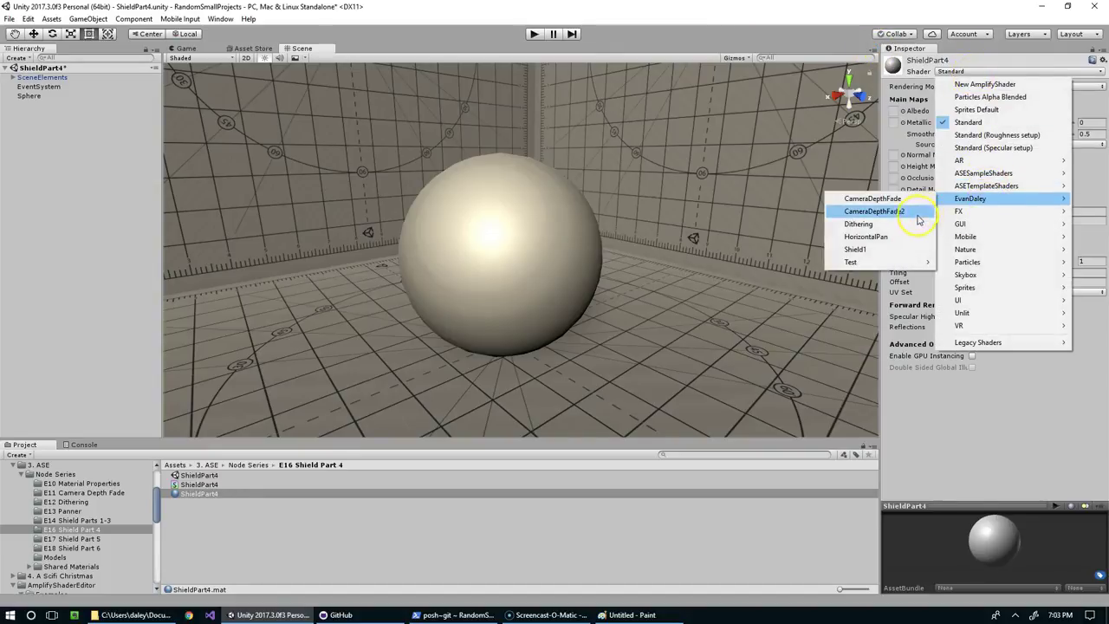
pyautogui.click(853, 251)
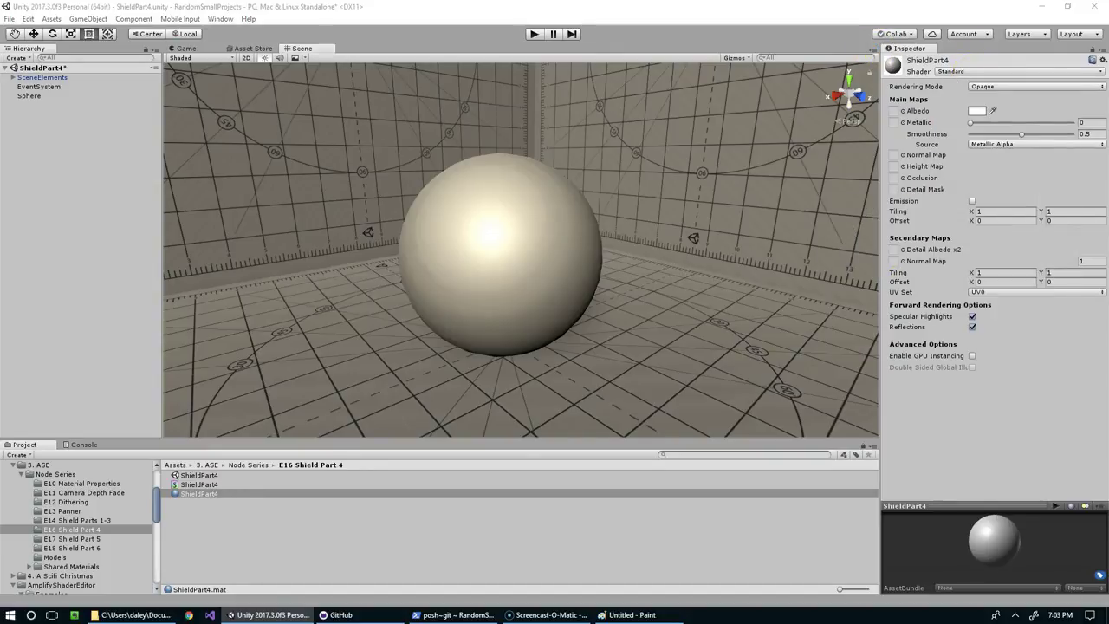
# - Open the ShieldPart4 shader for editing, discarding the prompted changes, and set its shader name to the author's name followed by /ShieldPart4
pyautogui.doubleClick(199, 485)
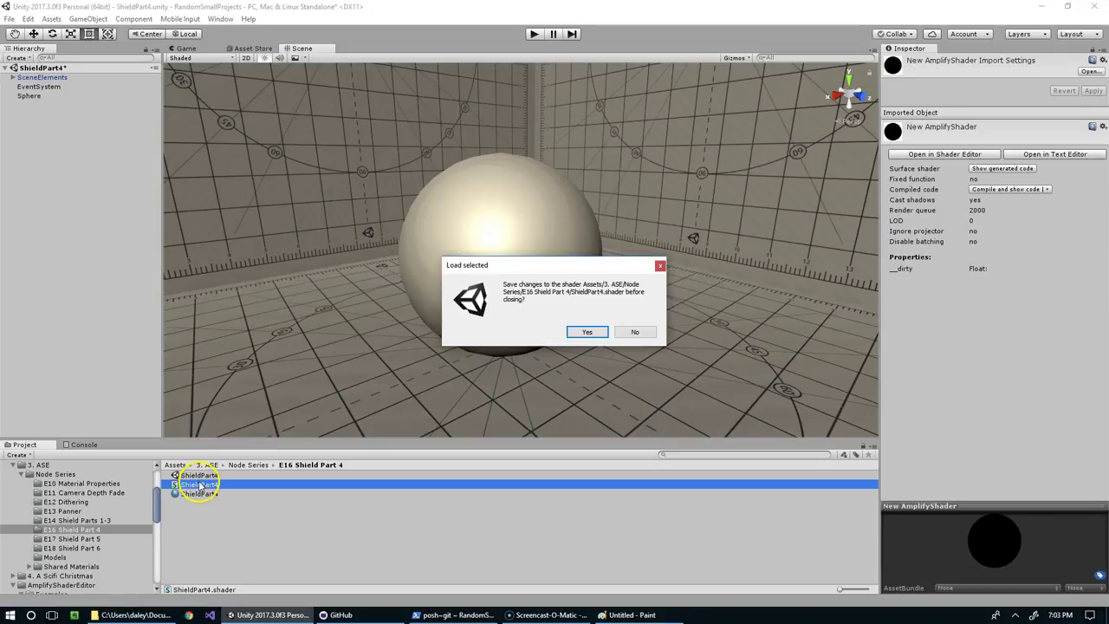
pyautogui.click(634, 334)
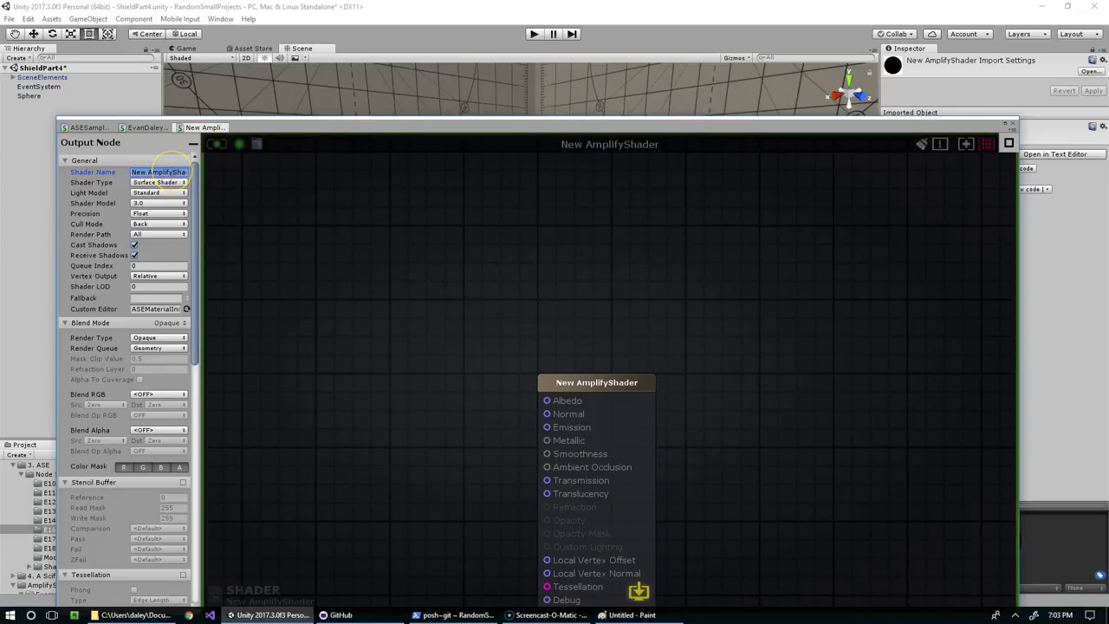
pyautogui.write('EvanDaley')
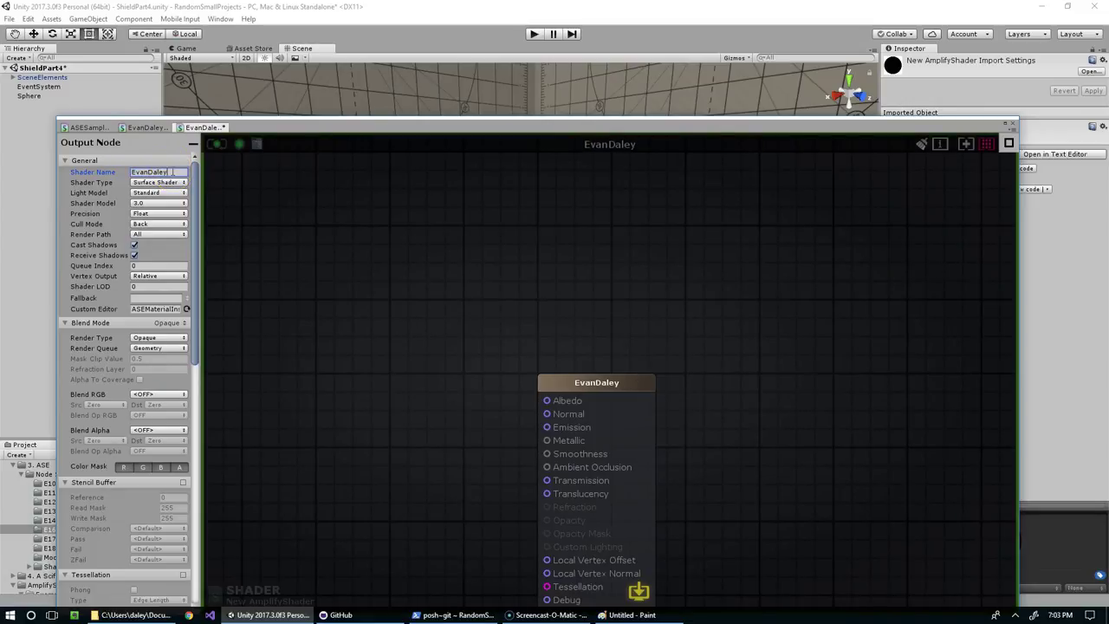
pyautogui.write('/ShieldPart')
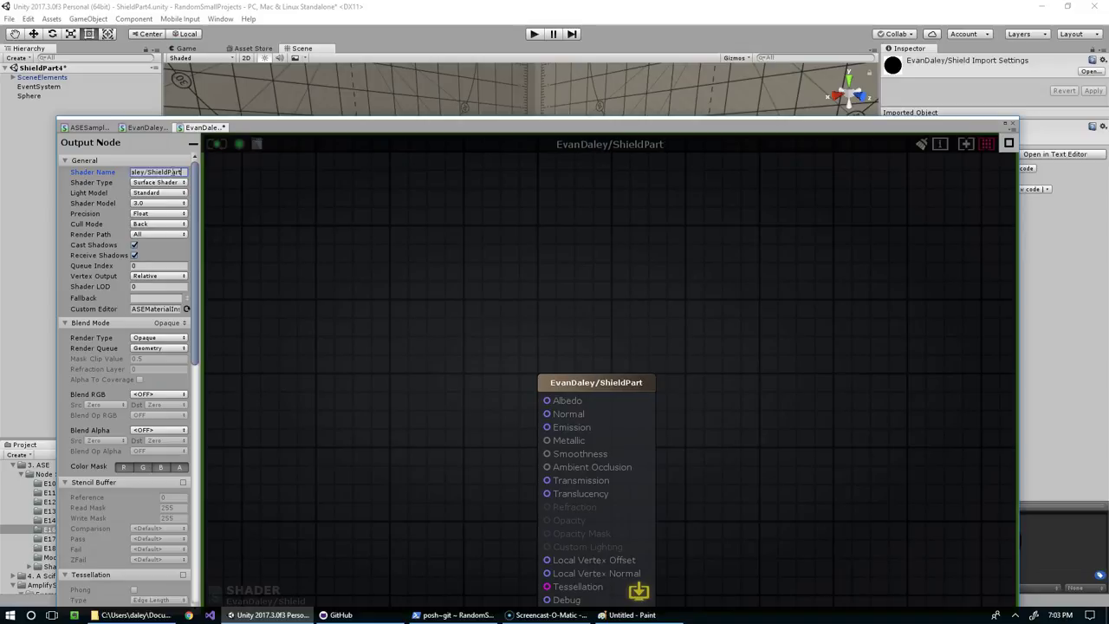
pyautogui.write('4')
pyautogui.press('Return')
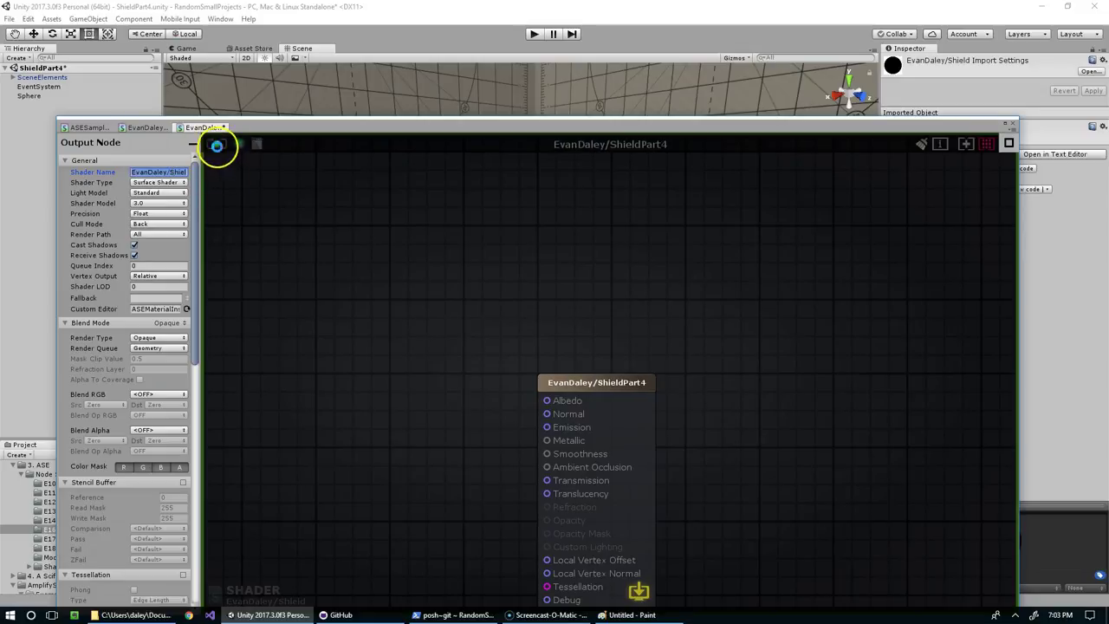
pyautogui.moveTo(285, 124); pyautogui.dragTo(1108, 123)
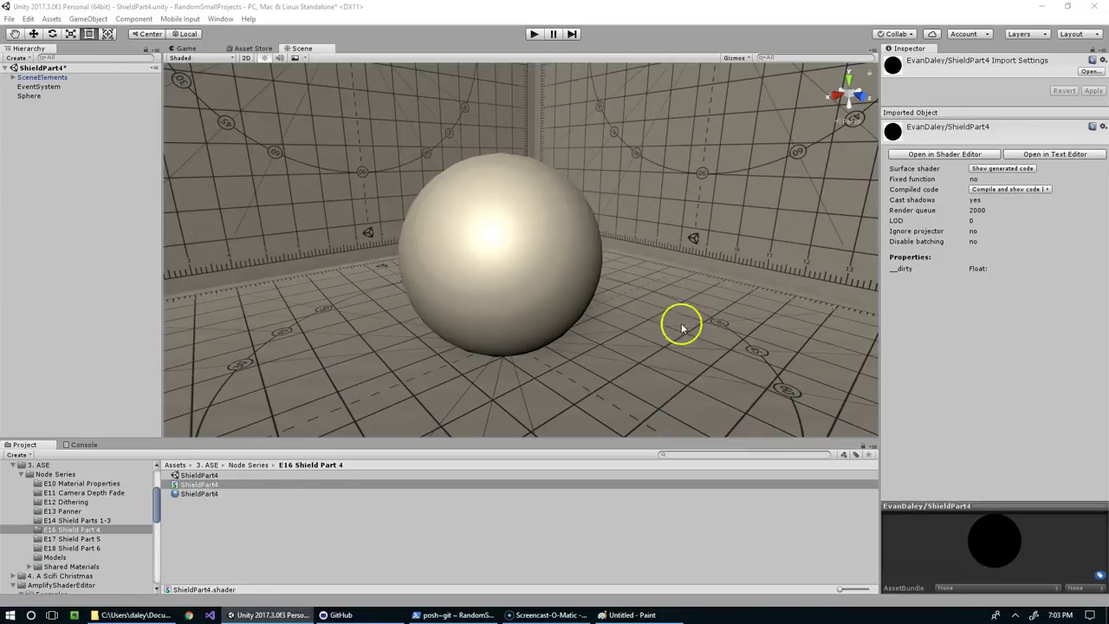
# - Assign the ShieldPart4 shader from the author's shader group to the ShieldPart4 material
pyautogui.moveTo(220, 492); pyautogui.dragTo(809, 169)
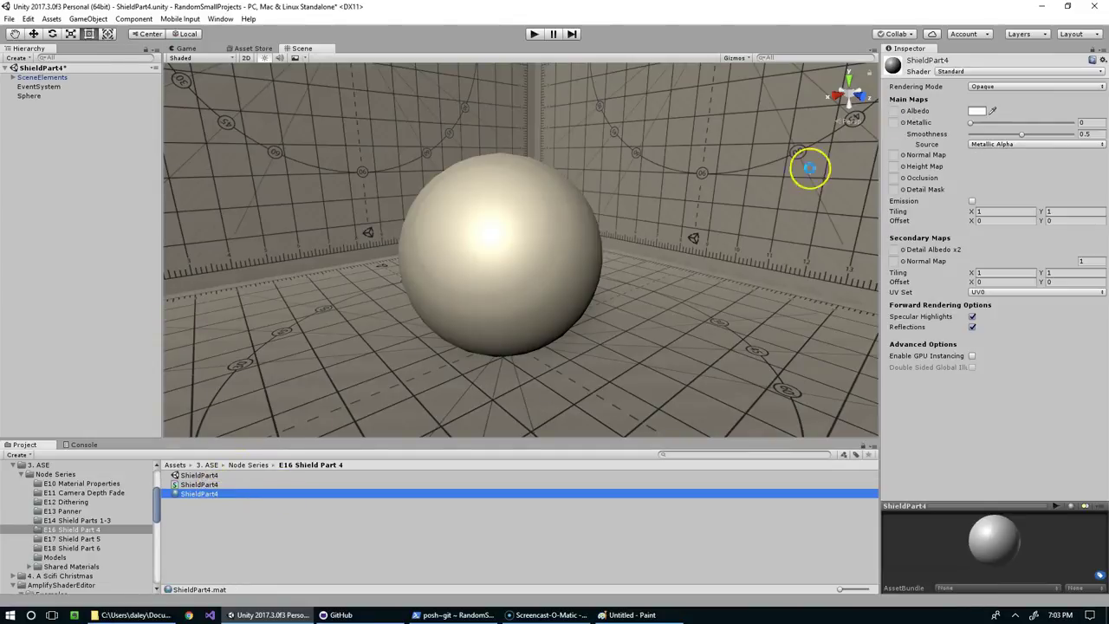
pyautogui.click(990, 72)
pyautogui.moveTo(970, 185)
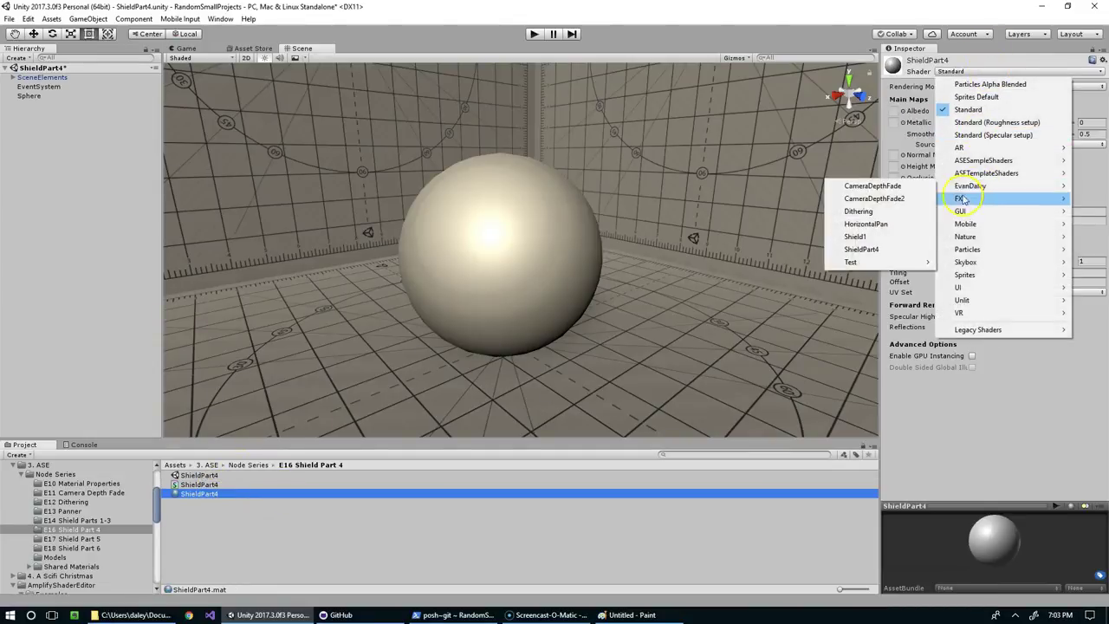
pyautogui.click(862, 250)
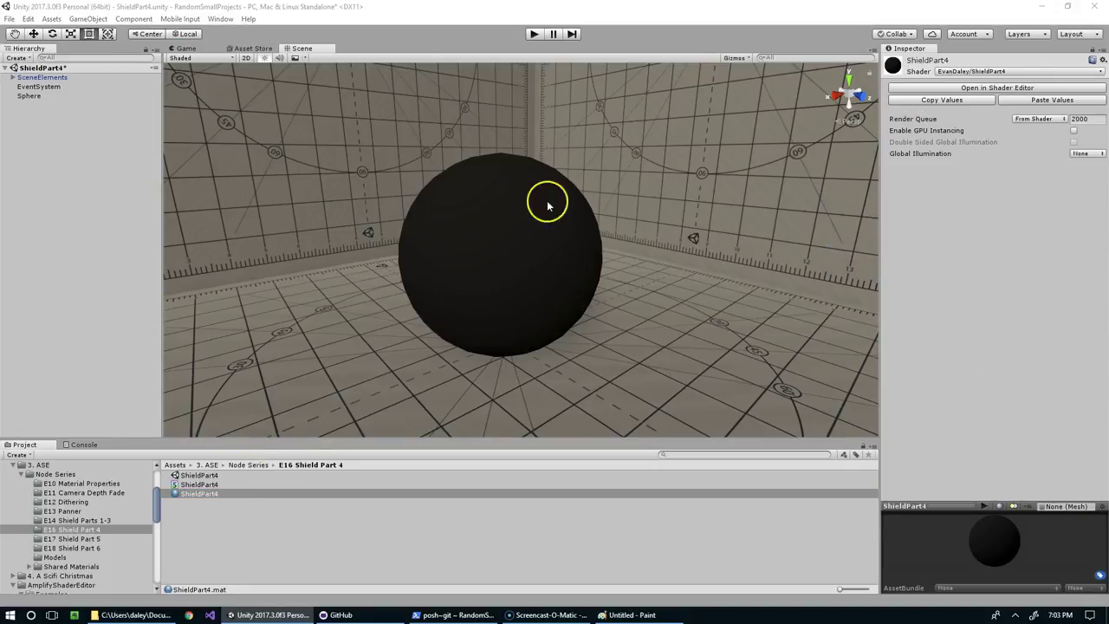
pyautogui.scroll(3, 500, 221)
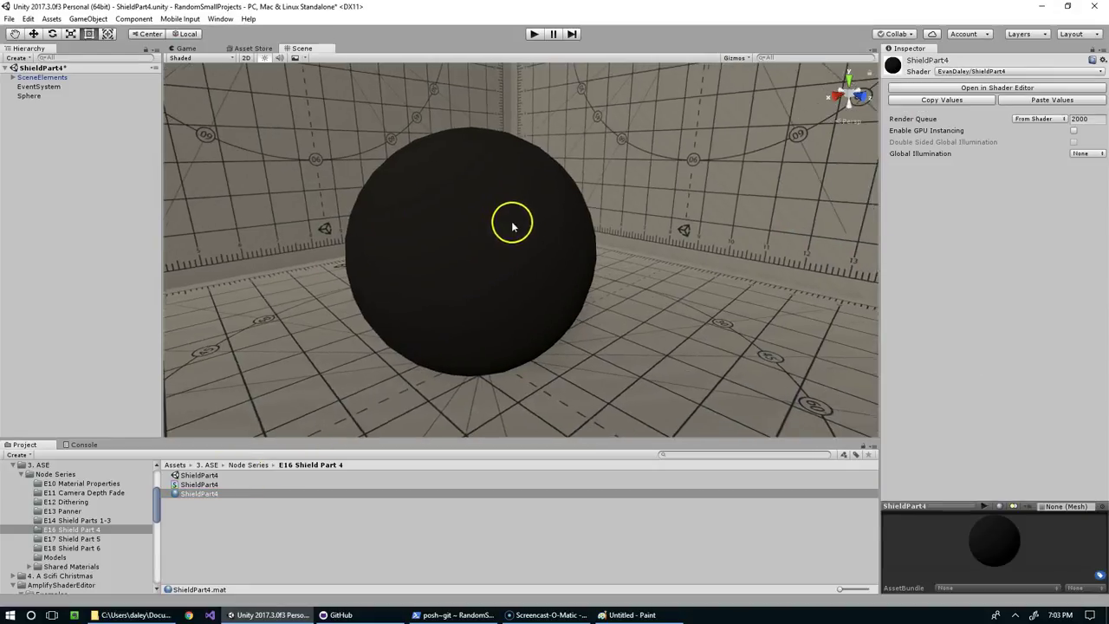
pyautogui.scroll(-3, 546, 243)
pyautogui.moveTo(558, 243); pyautogui.dragTo(645, 247, button='right')
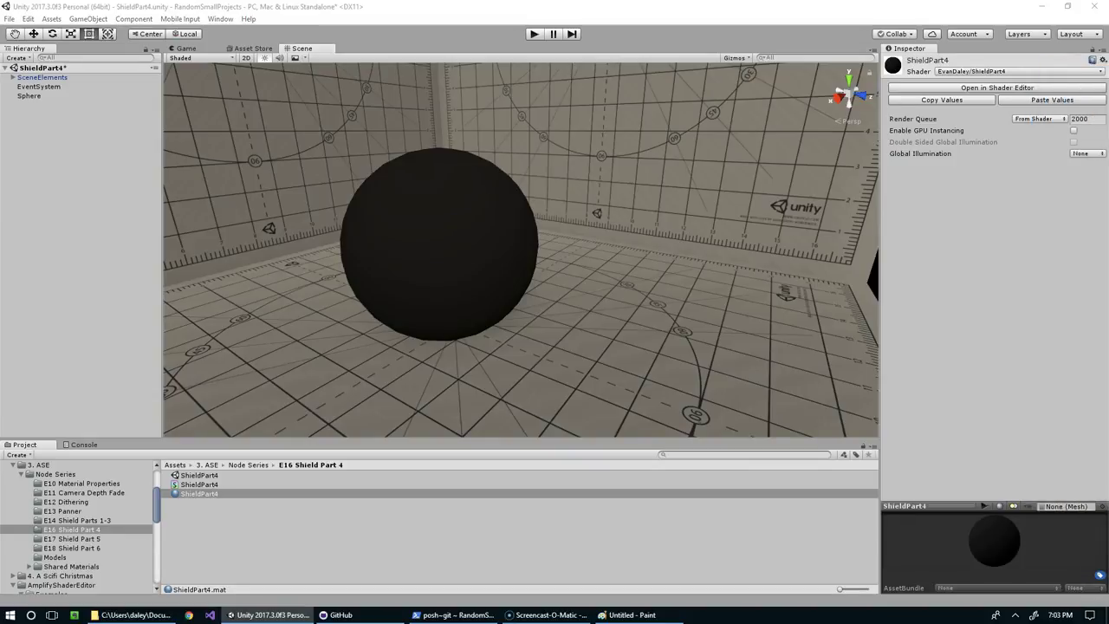
# - Examine the sphere and the surrounding grid walls in the scene from several angles and distances
pyautogui.click(829, 141)
pyautogui.click(477, 173)
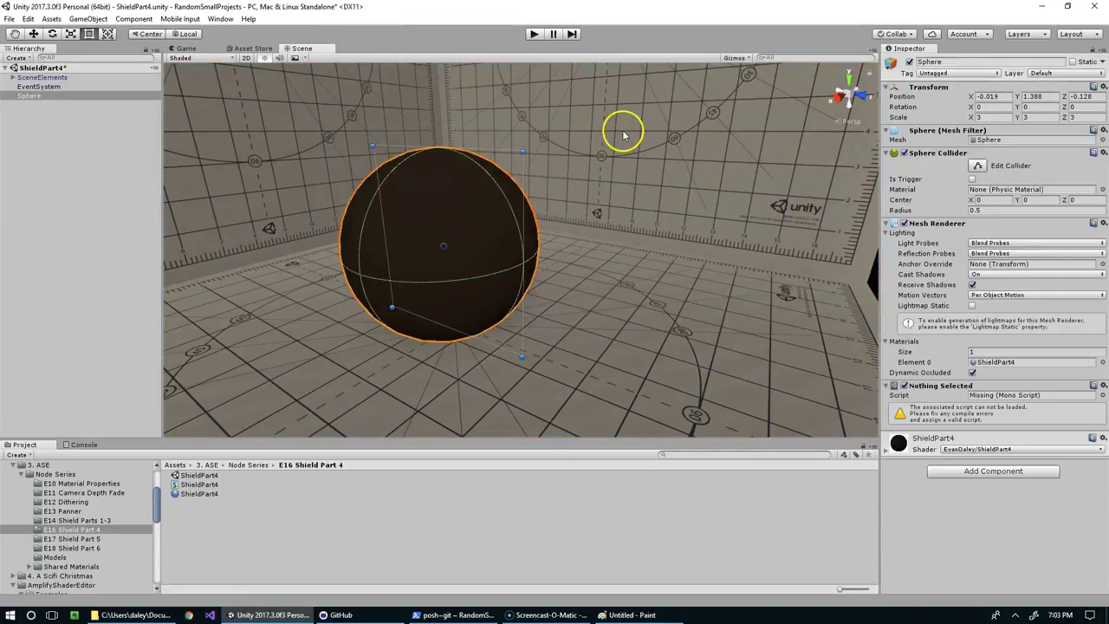
pyautogui.moveTo(524, 152); pyautogui.dragTo(424, 195, button='right')
pyautogui.moveTo(572, 160); pyautogui.dragTo(524, 177, button='middle')
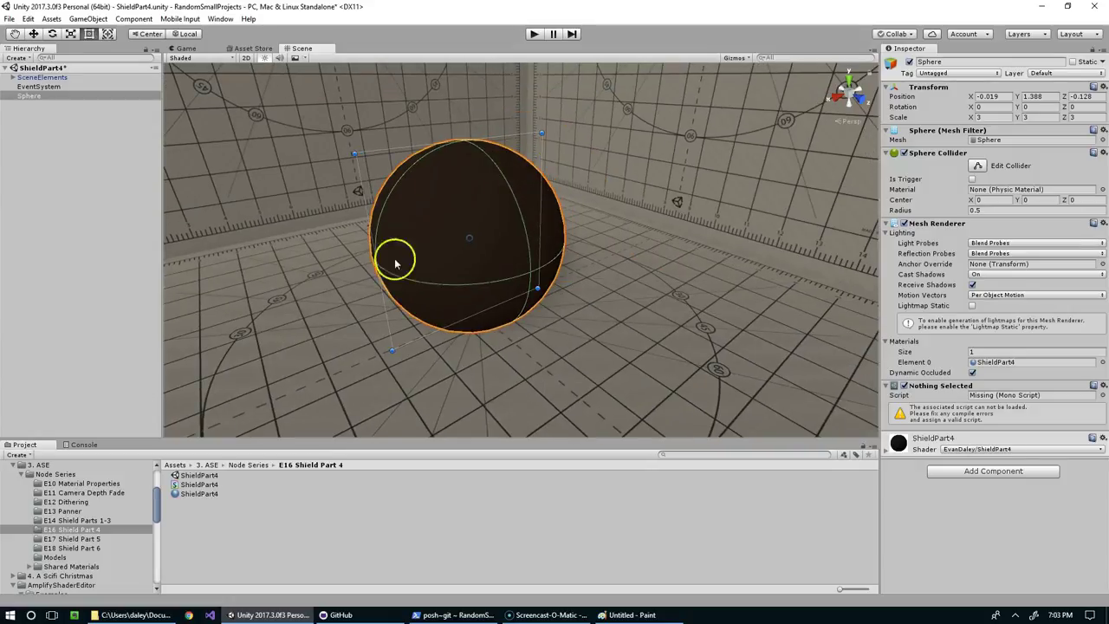
pyautogui.click(644, 143)
pyautogui.moveTo(616, 186); pyautogui.dragTo(647, 188, button='middle')
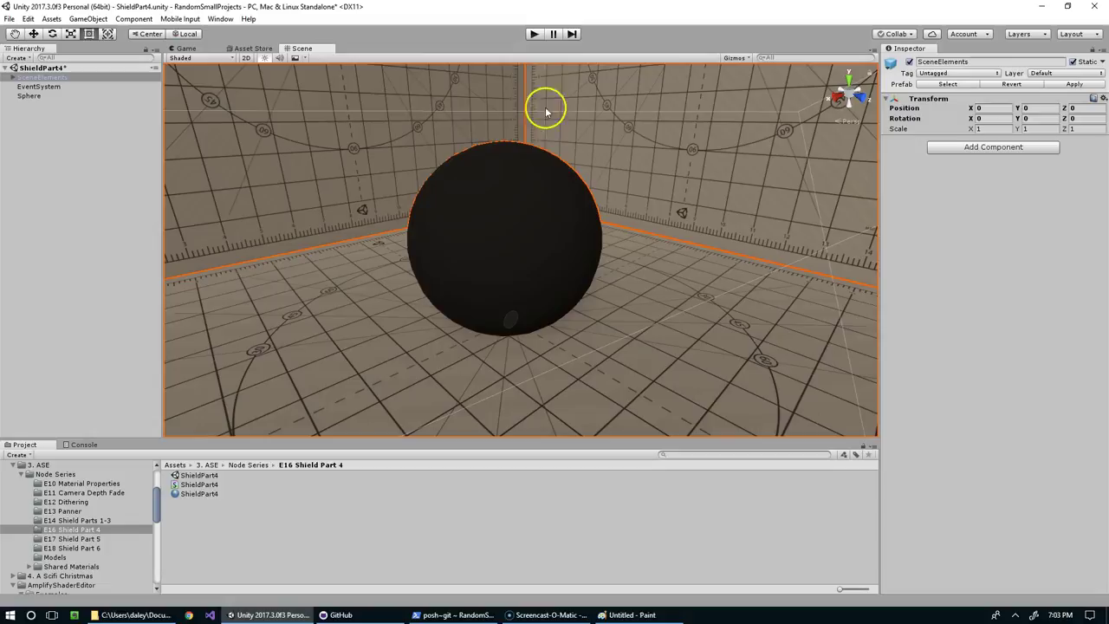
pyautogui.moveTo(546, 111); pyautogui.dragTo(453, 94, button='right')
pyautogui.moveTo(462, 188); pyautogui.dragTo(497, 285, button='right')
pyautogui.moveTo(578, 295); pyautogui.dragTo(450, 303, button='right')
pyautogui.moveTo(498, 286)
pyautogui.mouseDown(button='middle')
pyautogui.moveTo(488, 272)
pyautogui.moveTo(504, 269)
pyautogui.mouseUp(button='middle')
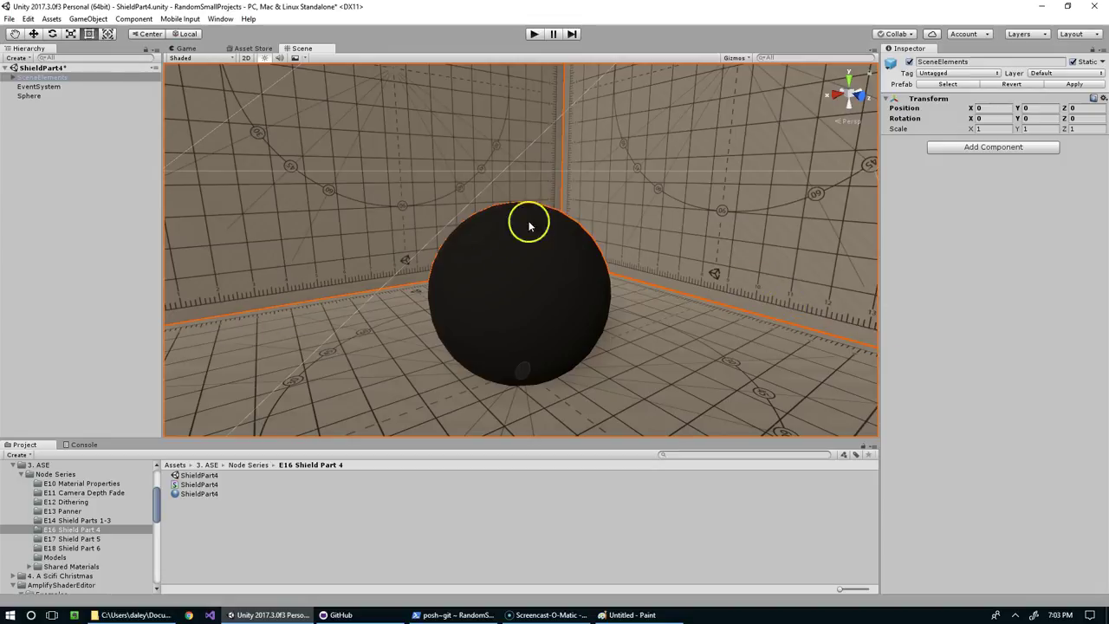
pyautogui.moveTo(567, 122); pyautogui.dragTo(678, 193, button='right')
pyautogui.moveTo(678, 193); pyautogui.dragTo(733, 204, button='middle')
pyautogui.scroll(-2, 733, 204)
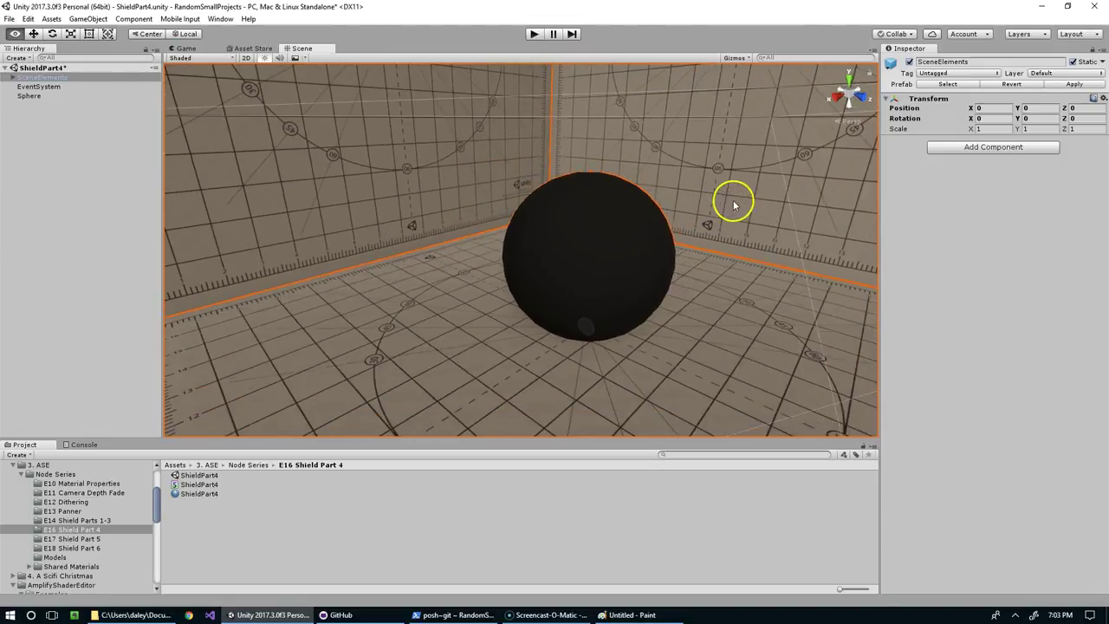
pyautogui.moveTo(733, 204); pyautogui.dragTo(733, 126, button='right')
pyautogui.scroll(-5, 591, 220)
pyautogui.moveTo(569, 149); pyautogui.dragTo(579, 197, button='right')
pyautogui.scroll(3, 590, 220)
# - Add a new layer named Not Clickable as User Layer 8, leaving the static flags as they are
pyautogui.click(1082, 68)
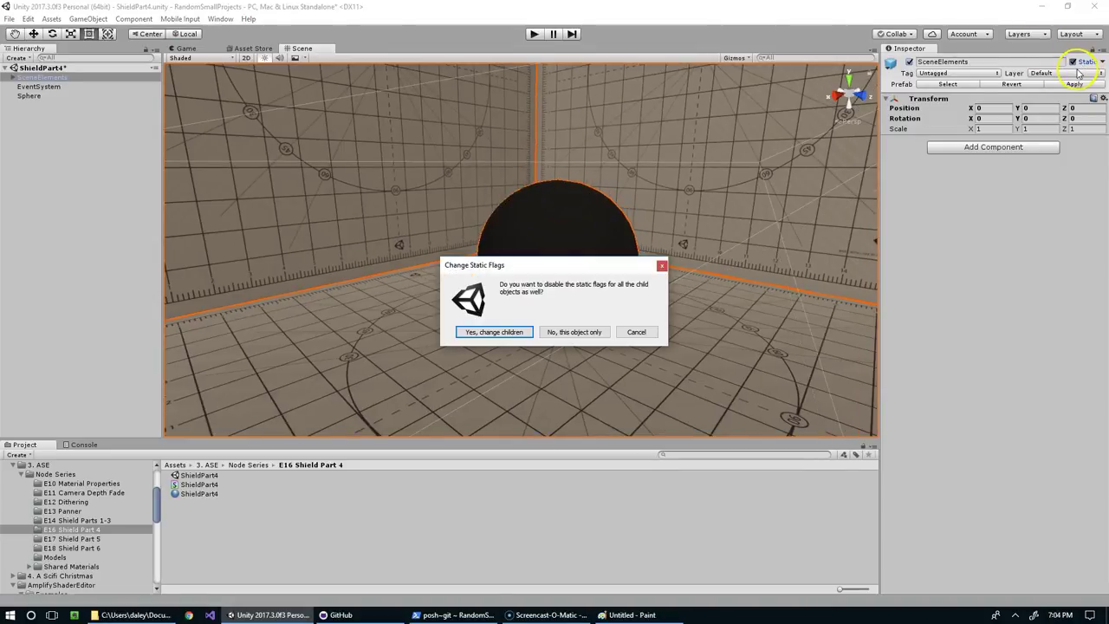
pyautogui.click(636, 333)
pyautogui.click(1044, 73)
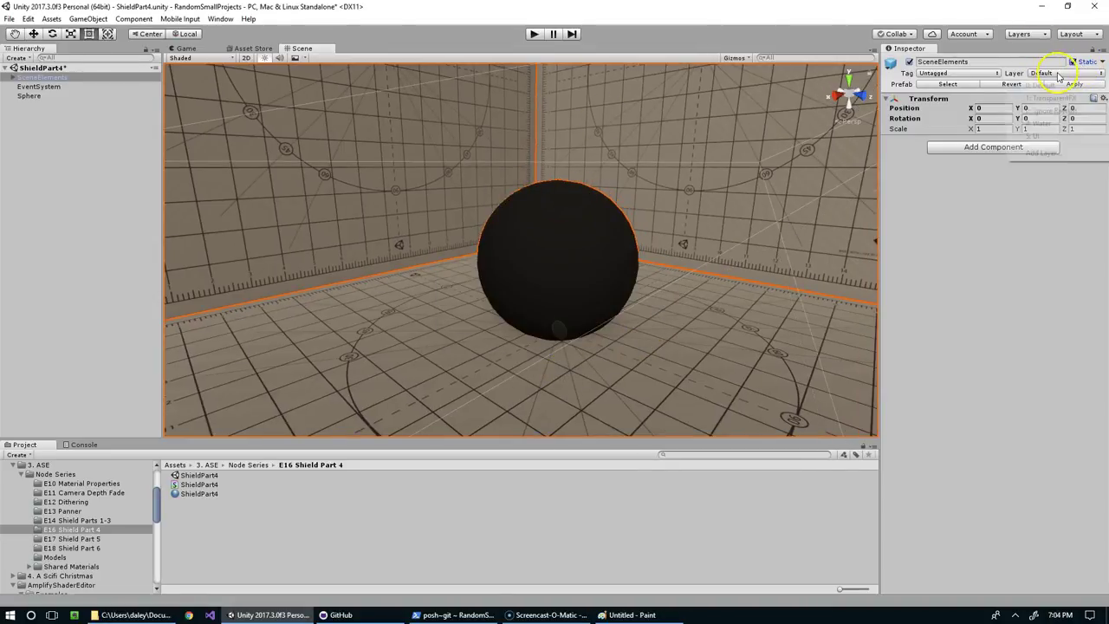
pyautogui.click(1022, 155)
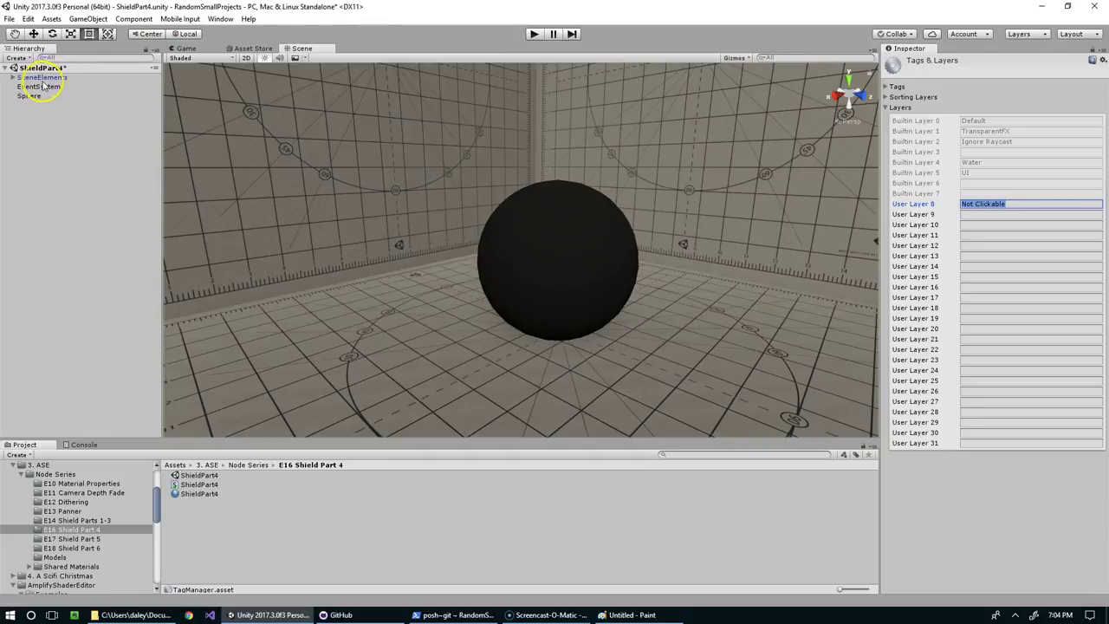
# - Assign SceneElements and all its child objects to the Not Clickable layer
pyautogui.click(42, 78)
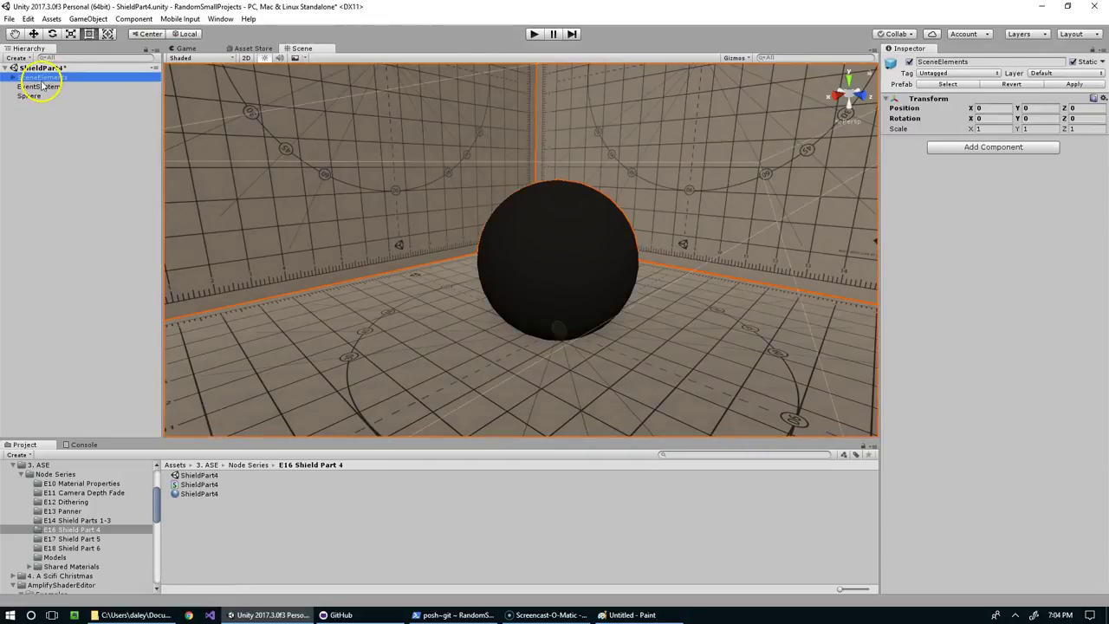
pyautogui.click(1050, 74)
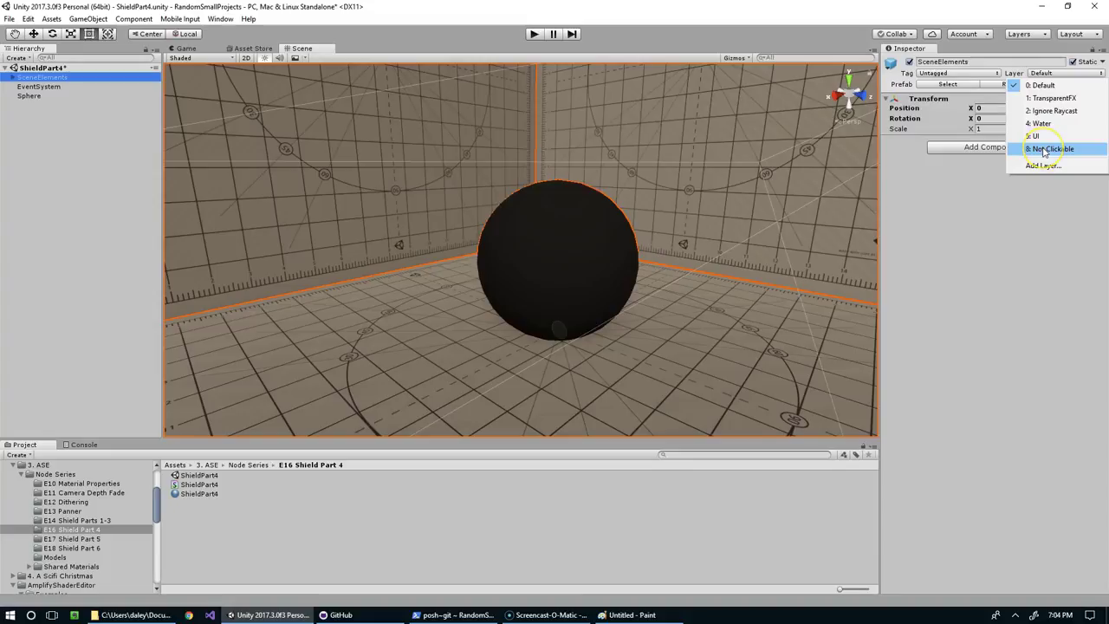
pyautogui.click(1048, 149)
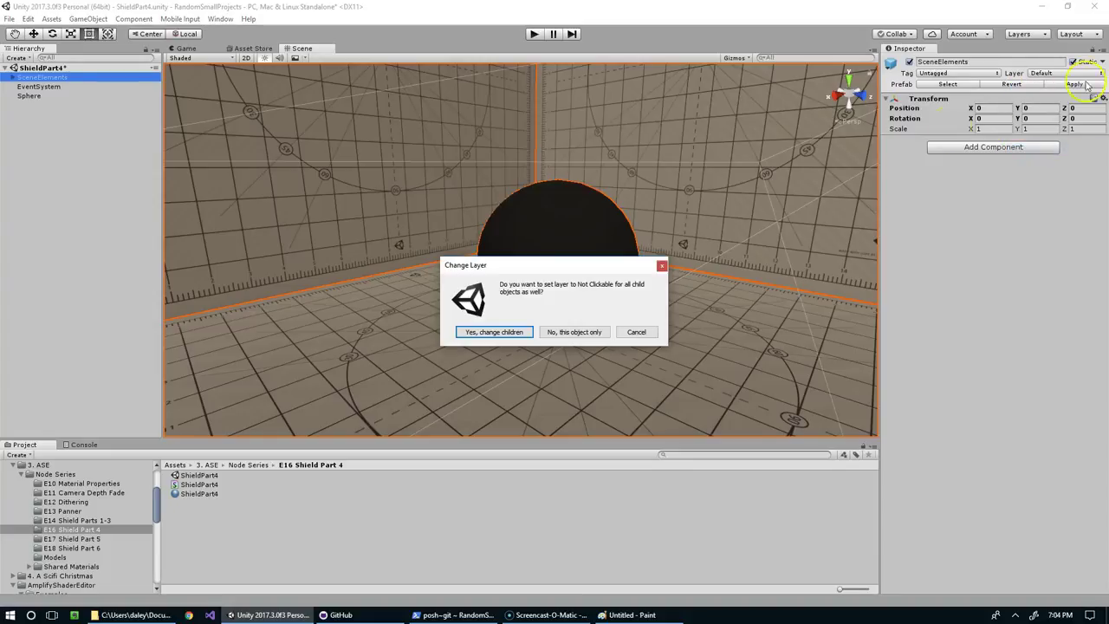
pyautogui.click(476, 337)
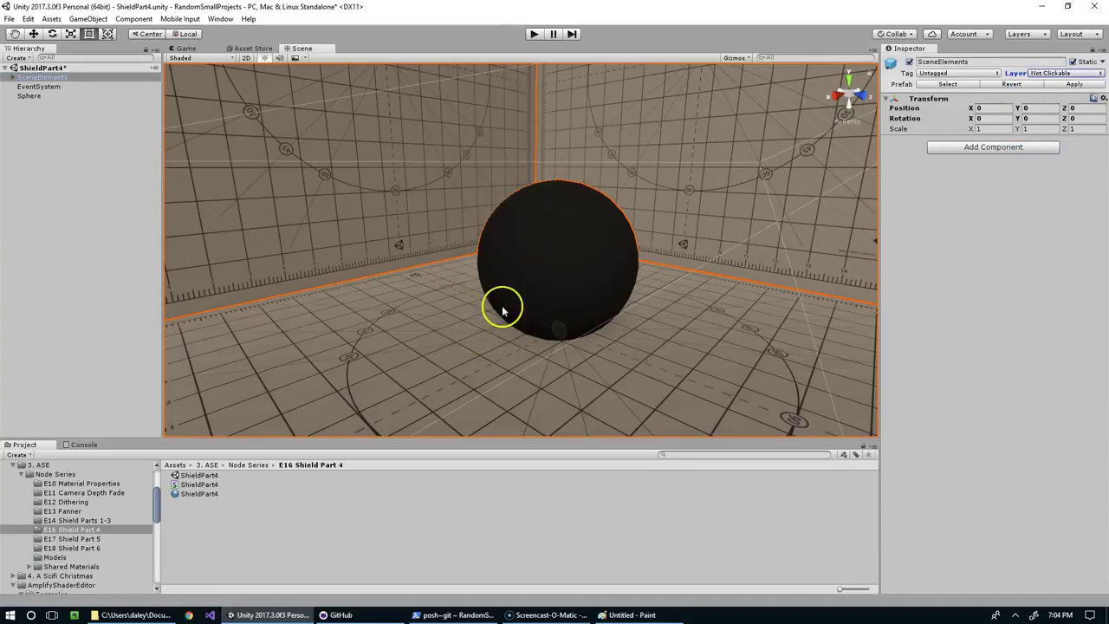
# - Lock the Not Clickable layer against picking and test selection in the scene, ending with the sphere selected
pyautogui.click(1025, 34)
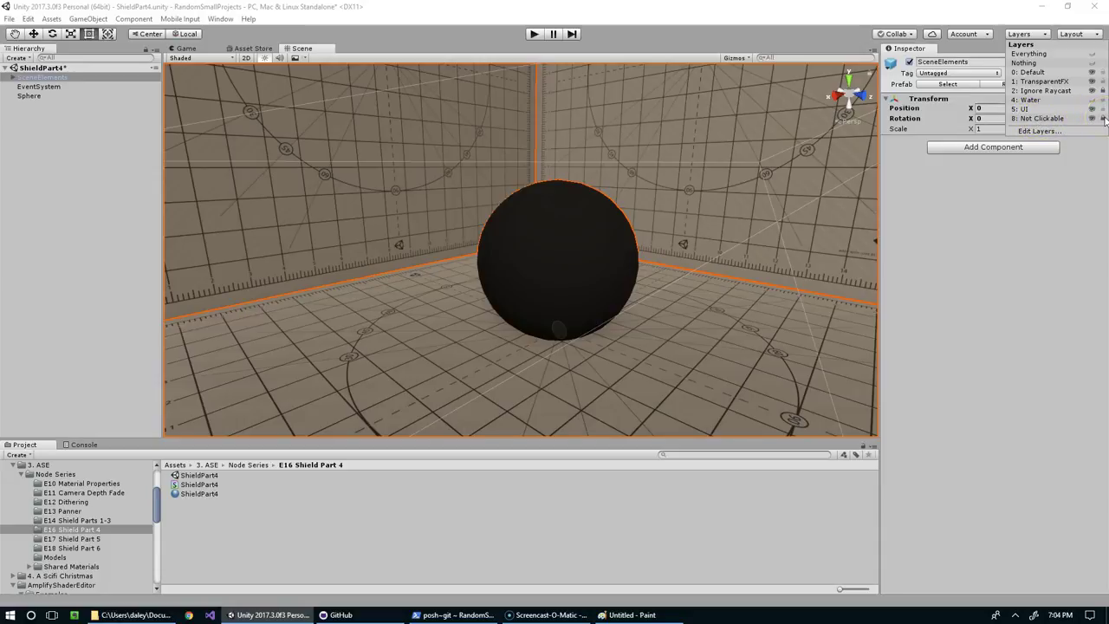
pyautogui.click(973, 211)
pyautogui.moveTo(682, 181); pyautogui.dragTo(664, 81, button='right')
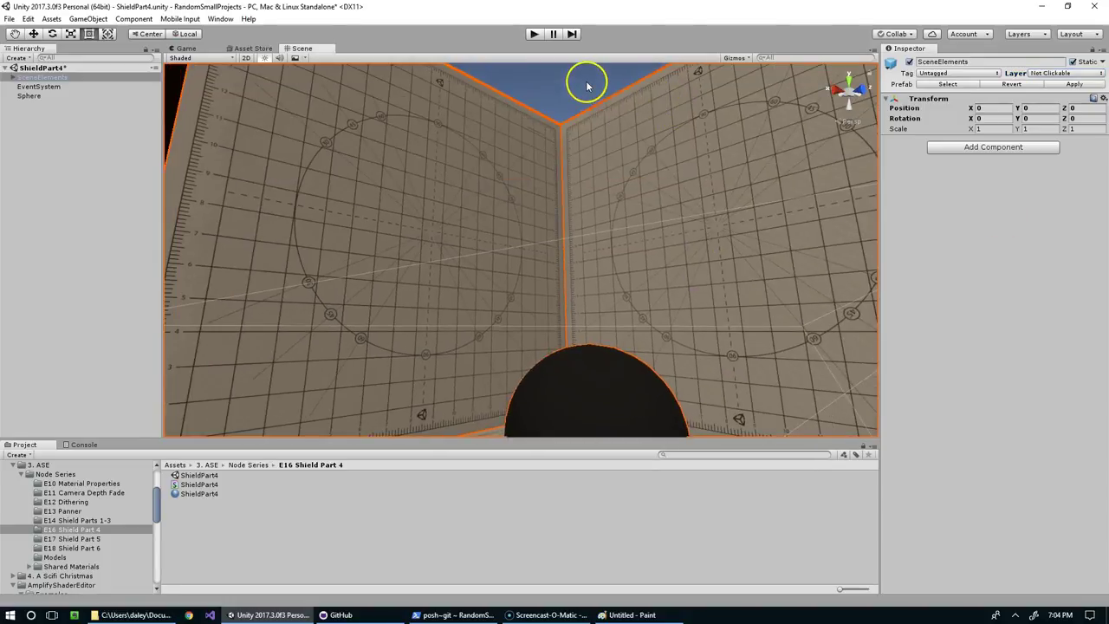
pyautogui.click(586, 86)
pyautogui.moveTo(586, 87); pyautogui.dragTo(626, 172, button='right')
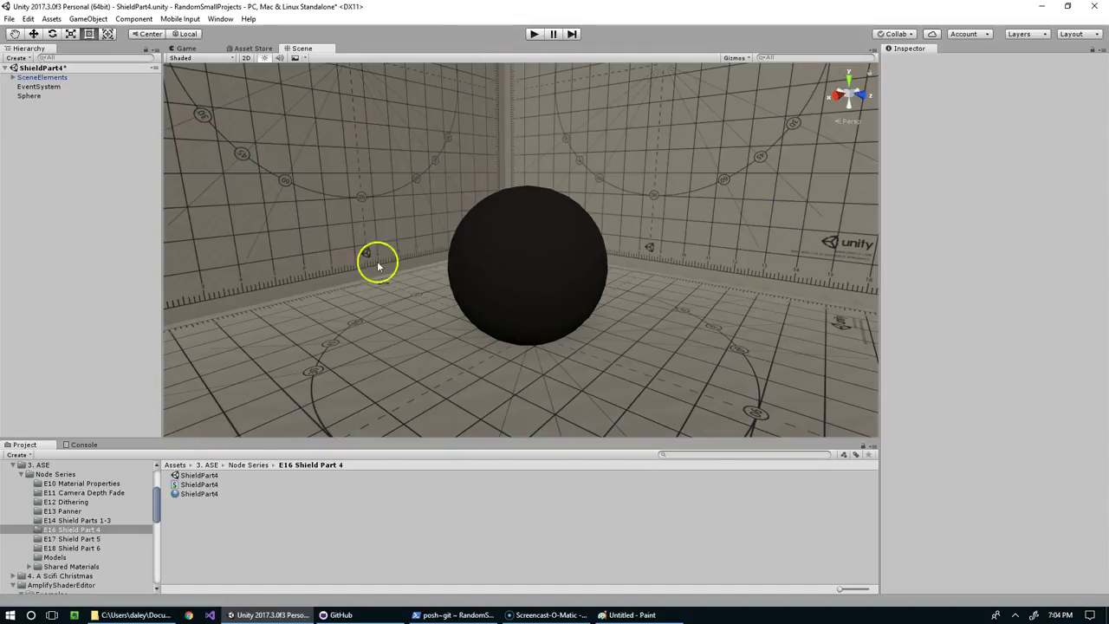
pyautogui.scroll(3, 492, 253)
pyautogui.keyDown('alt'); pyautogui.moveTo(644, 217); pyautogui.dragTo(579, 250); pyautogui.keyUp('alt')
pyautogui.click(579, 249)
pyautogui.moveTo(637, 220); pyautogui.dragTo(657, 221, button='middle')
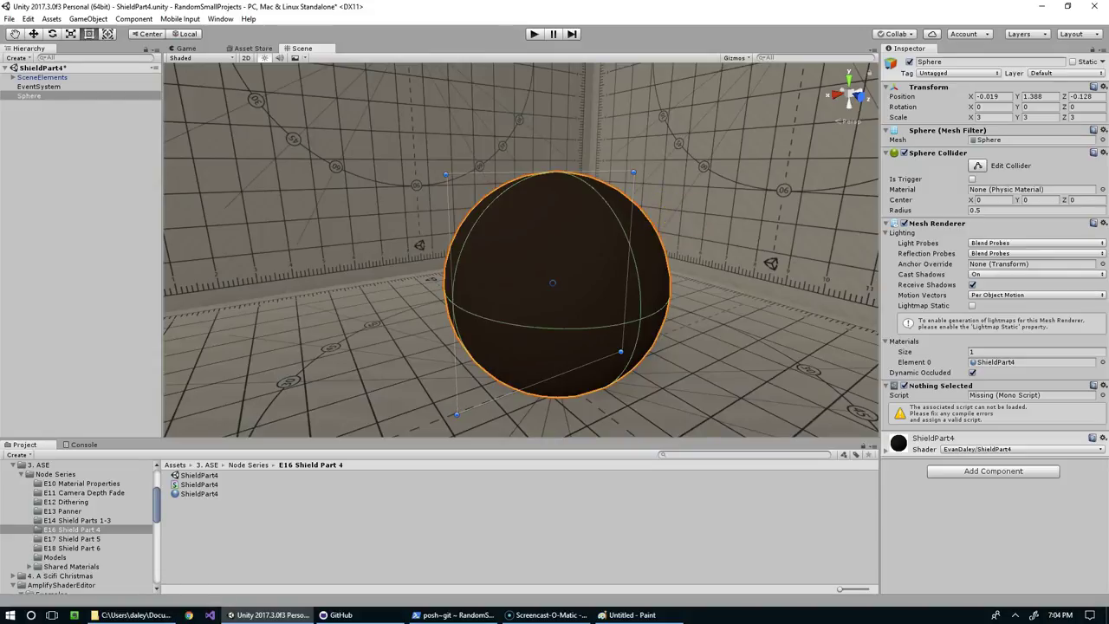
# - Set the ShieldPart4 shader's render type and render queue to Transparent, and uncover the scene again
pyautogui.moveTo(1108, 69); pyautogui.dragTo(415, 67)
pyautogui.click(683, 321)
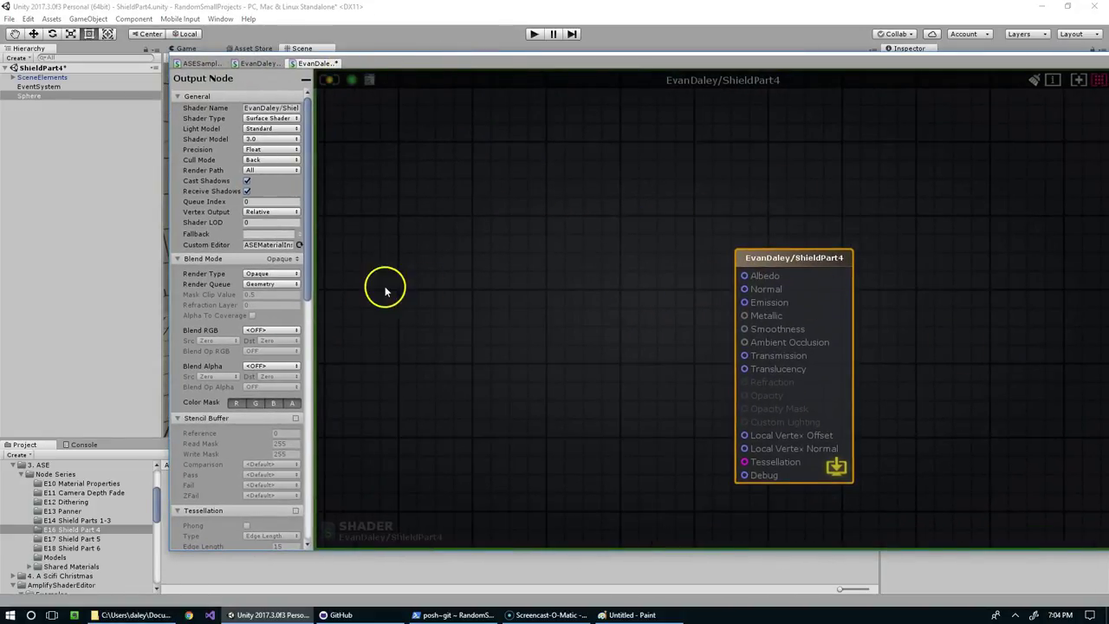
pyautogui.click(262, 281)
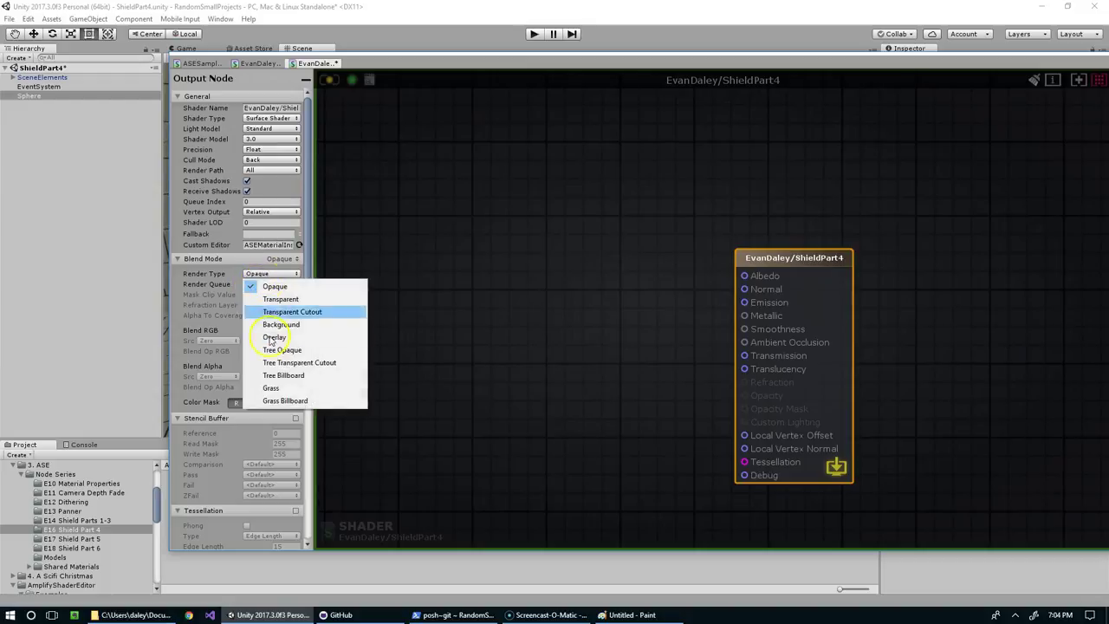
pyautogui.click(276, 294)
pyautogui.click(271, 283)
pyautogui.click(303, 324)
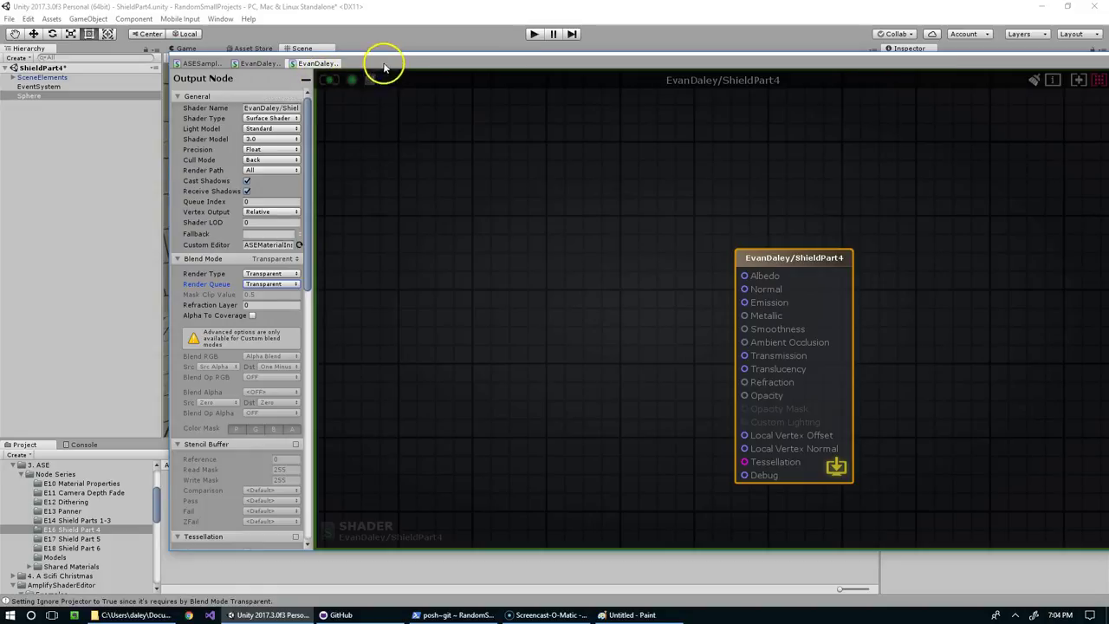
pyautogui.moveTo(384, 66); pyautogui.dragTo(1108, 47)
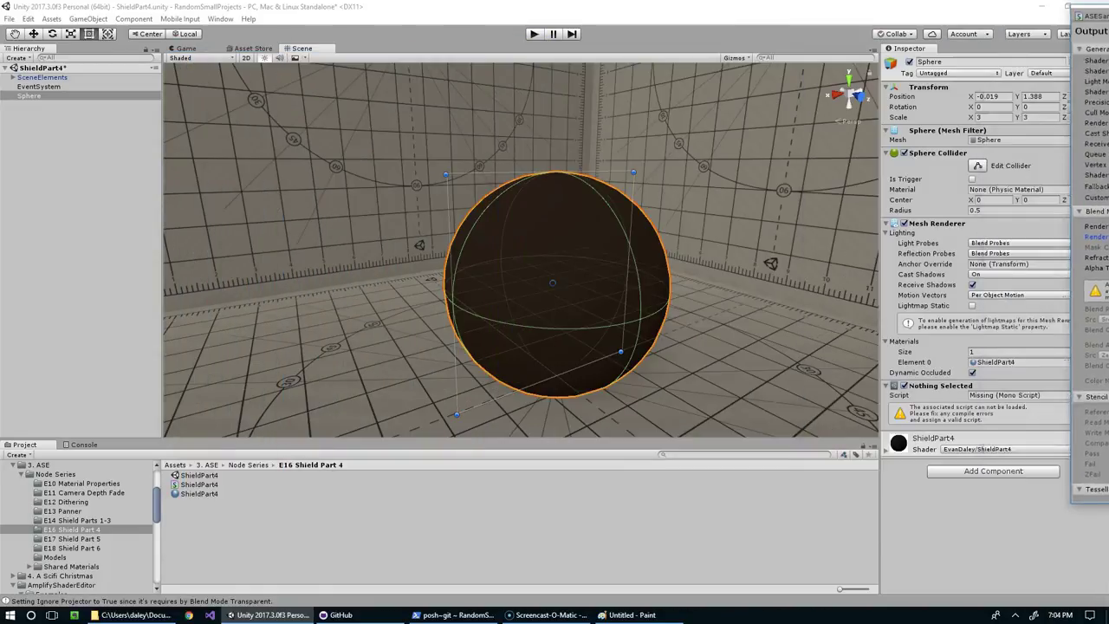
# - Turn off the grid display in the scene view and save the scene
pyautogui.click(704, 310)
pyautogui.scroll(4, 713, 309)
pyautogui.keyDown('alt'); pyautogui.moveTo(763, 308); pyautogui.dragTo(717, 307); pyautogui.keyUp('alt')
pyautogui.keyDown('alt'); pyautogui.moveTo(587, 331); pyautogui.dragTo(676, 287); pyautogui.keyUp('alt')
pyautogui.moveTo(675, 287); pyautogui.dragTo(503, 320, button='right')
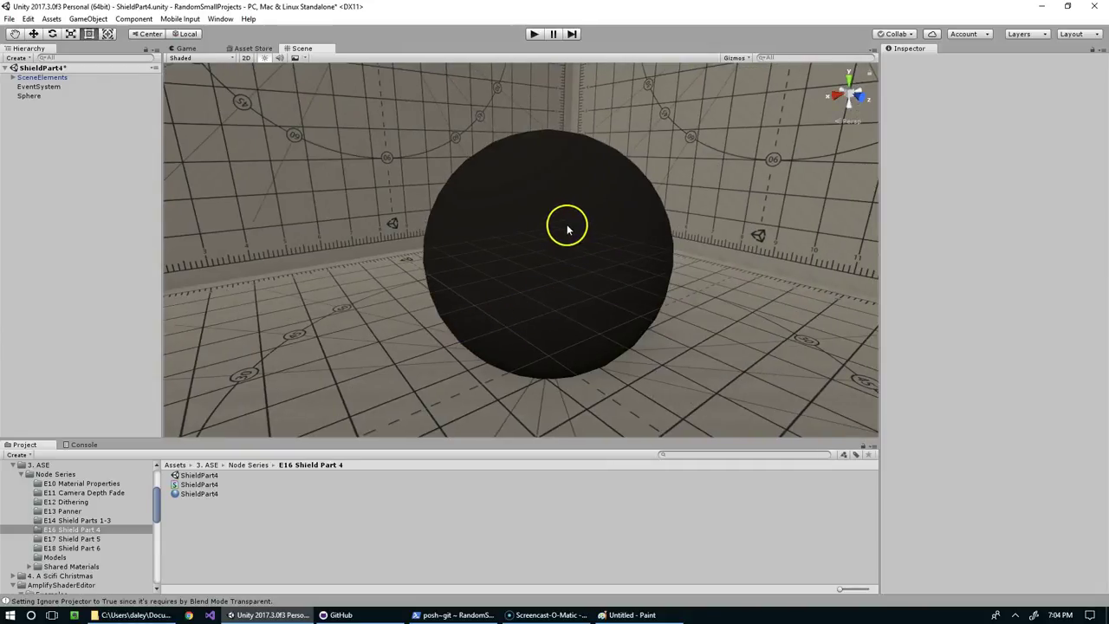
pyautogui.scroll(3, 565, 227)
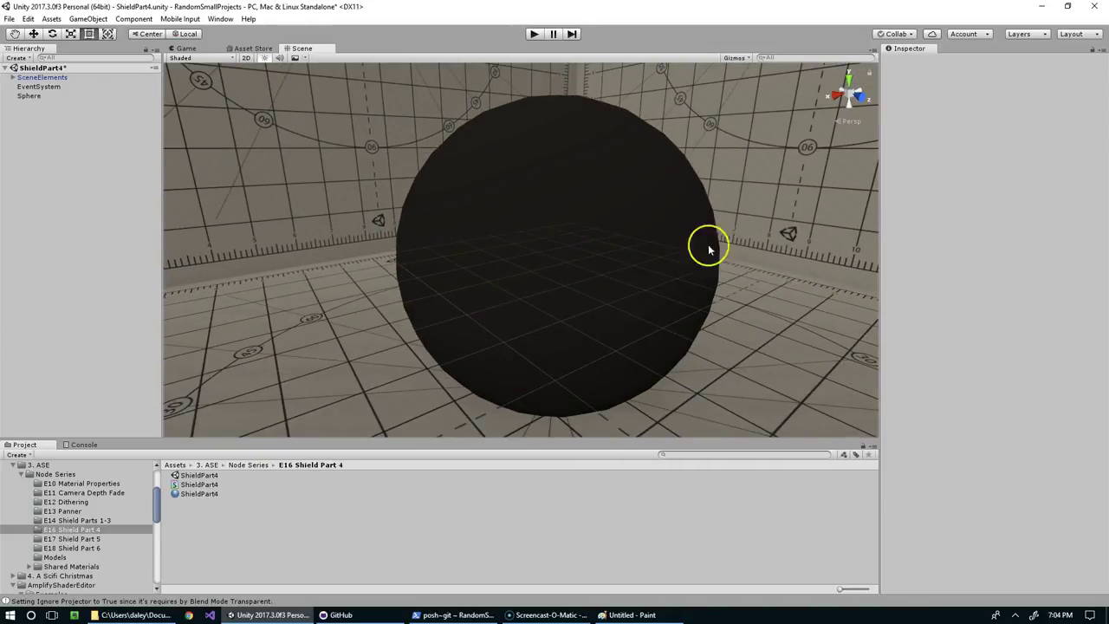
pyautogui.click(745, 59)
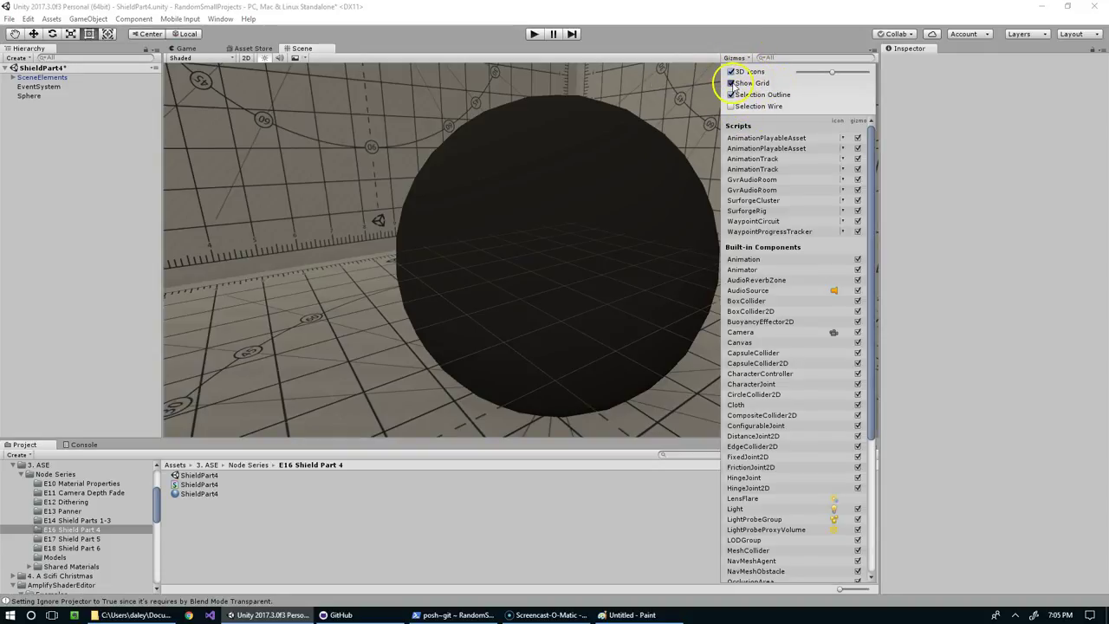
pyautogui.click(619, 279)
pyautogui.scroll(-3, 630, 213)
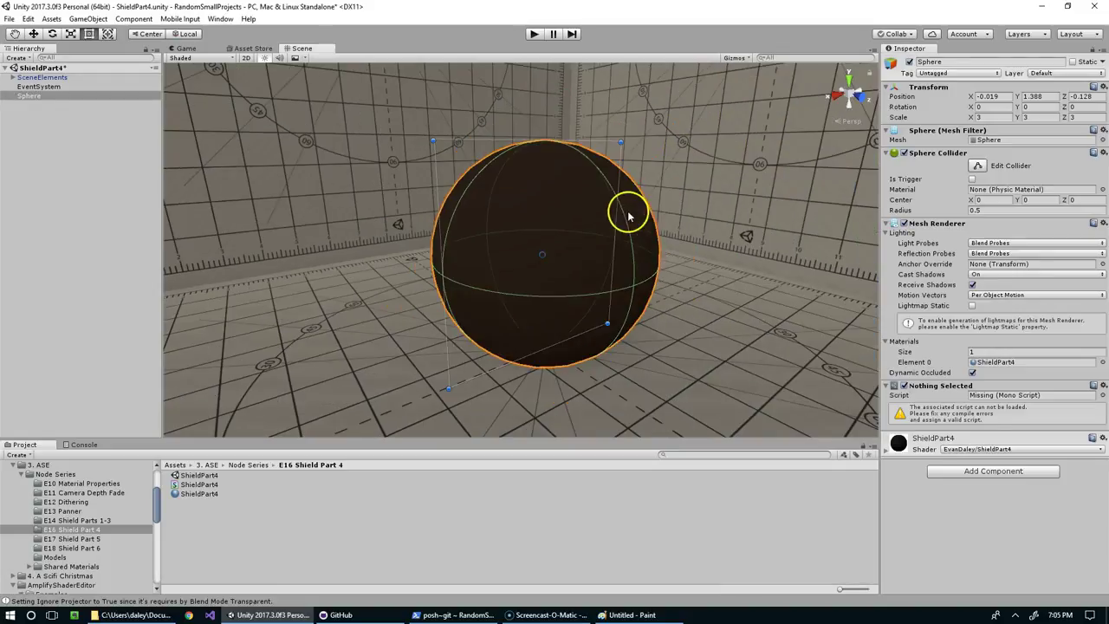
pyautogui.click(700, 216)
pyautogui.scroll(2, 700, 217)
pyautogui.scroll(-4, 702, 220)
pyautogui.moveTo(496, 254); pyautogui.dragTo(670, 239, button='right')
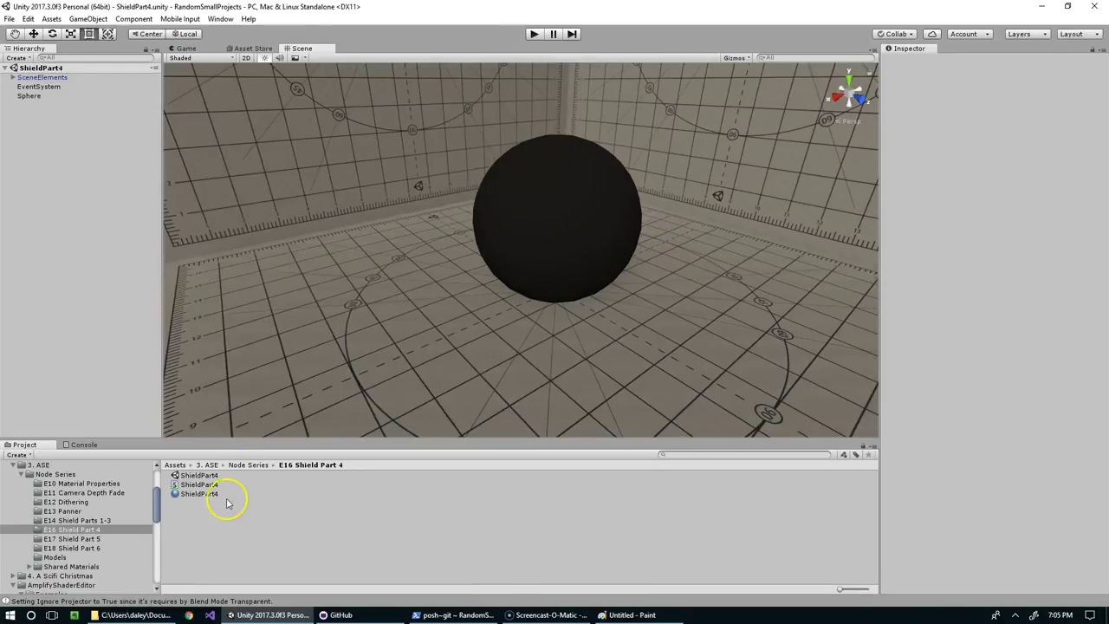
# - Add a Texture Sample node to the ShieldPart4 shader graph with ForceShieldPattern as its default texture
pyautogui.click(199, 493)
pyautogui.moveTo(1108, 69); pyautogui.dragTo(288, 76)
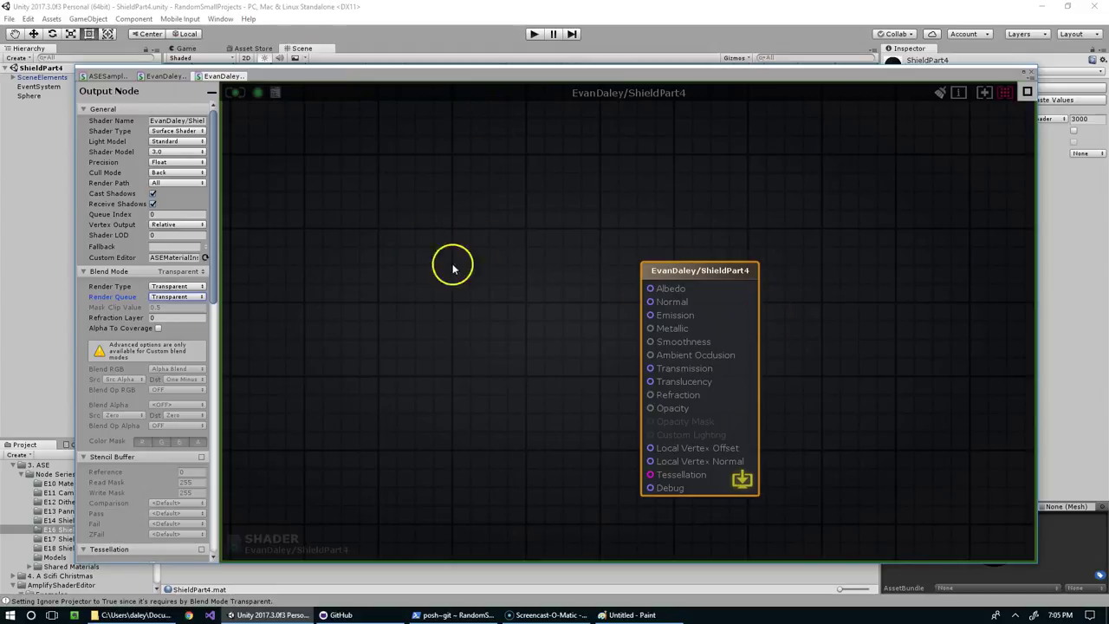
pyautogui.moveTo(592, 265); pyautogui.dragTo(680, 237, button='right')
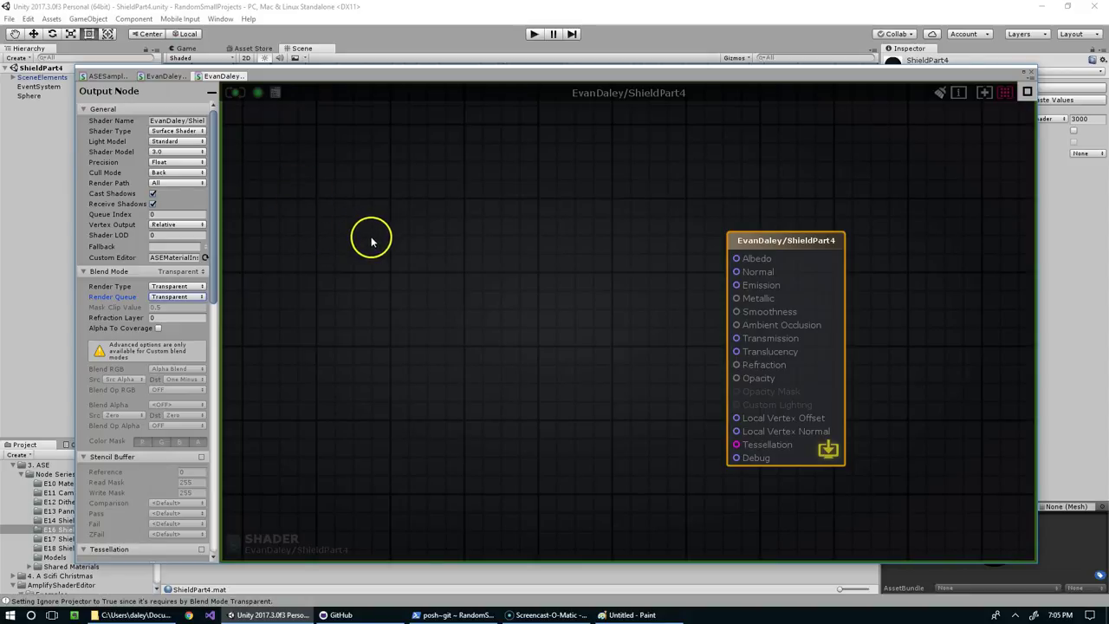
pyautogui.click(498, 294)
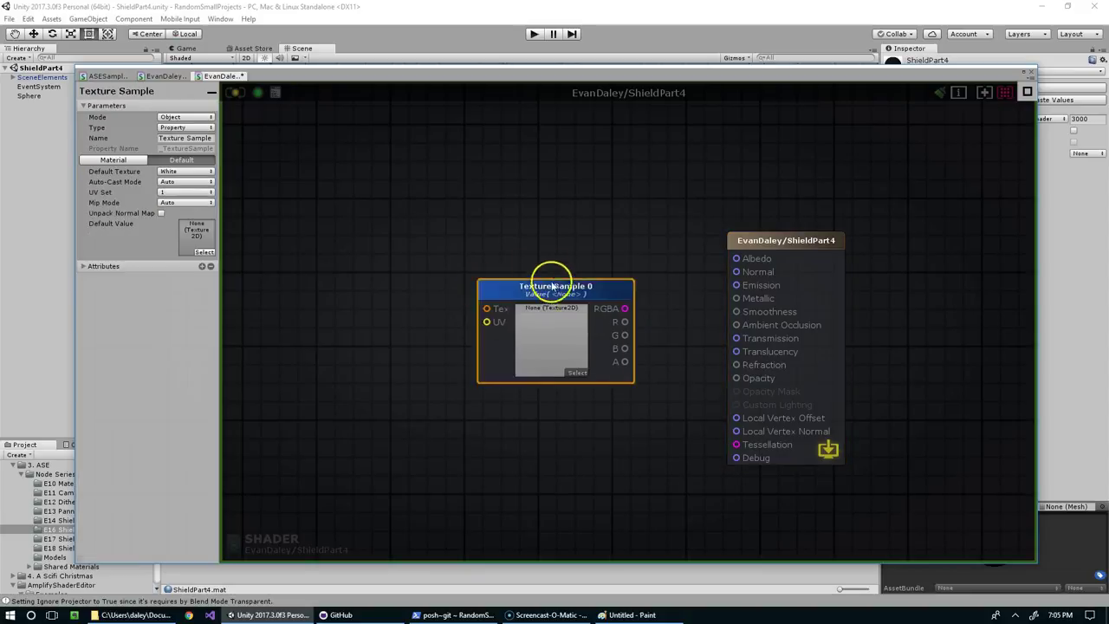
pyautogui.click(531, 306)
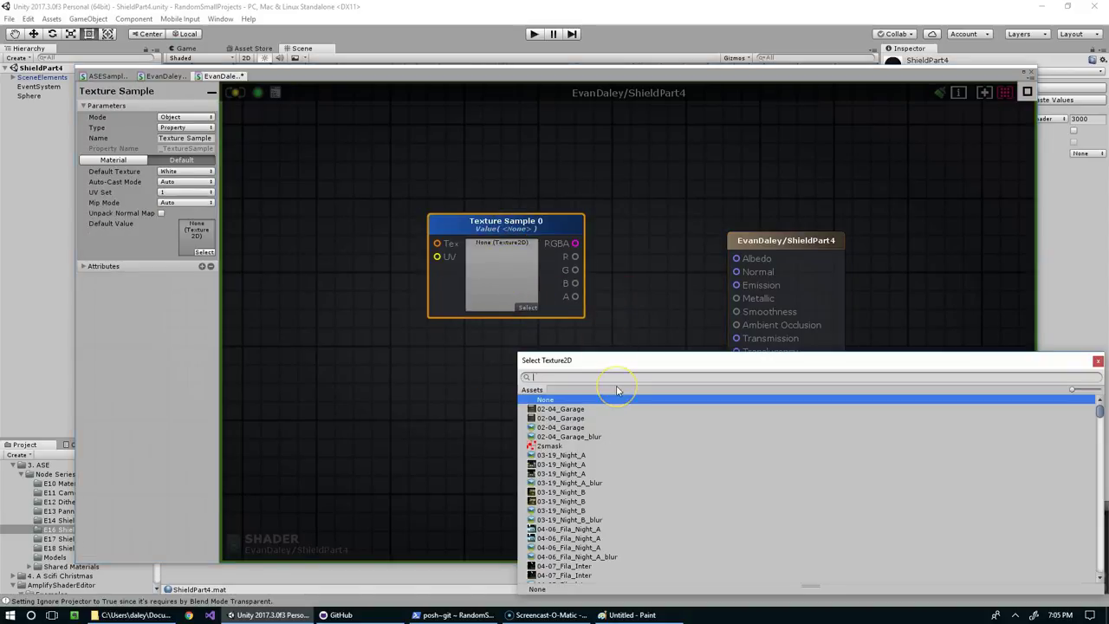
pyautogui.write('shiel')
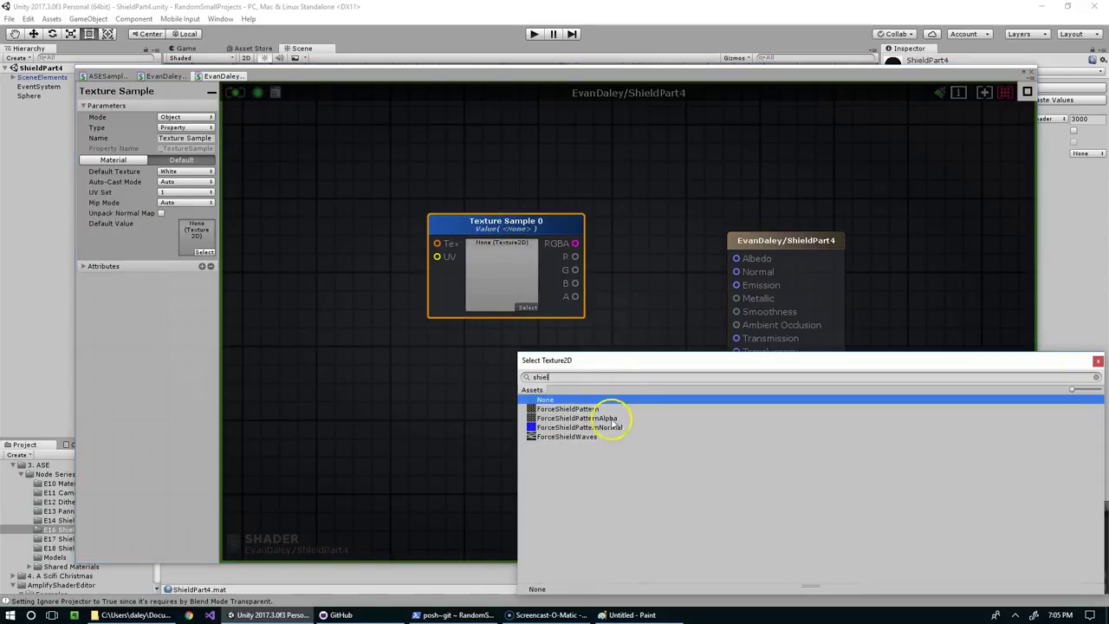
pyautogui.doubleClick(602, 408)
# - Connect the texture sample's RGBA output to Albedo and uncover the sphere and the ShieldPart4 material's properties
pyautogui.moveTo(575, 243); pyautogui.dragTo(739, 258)
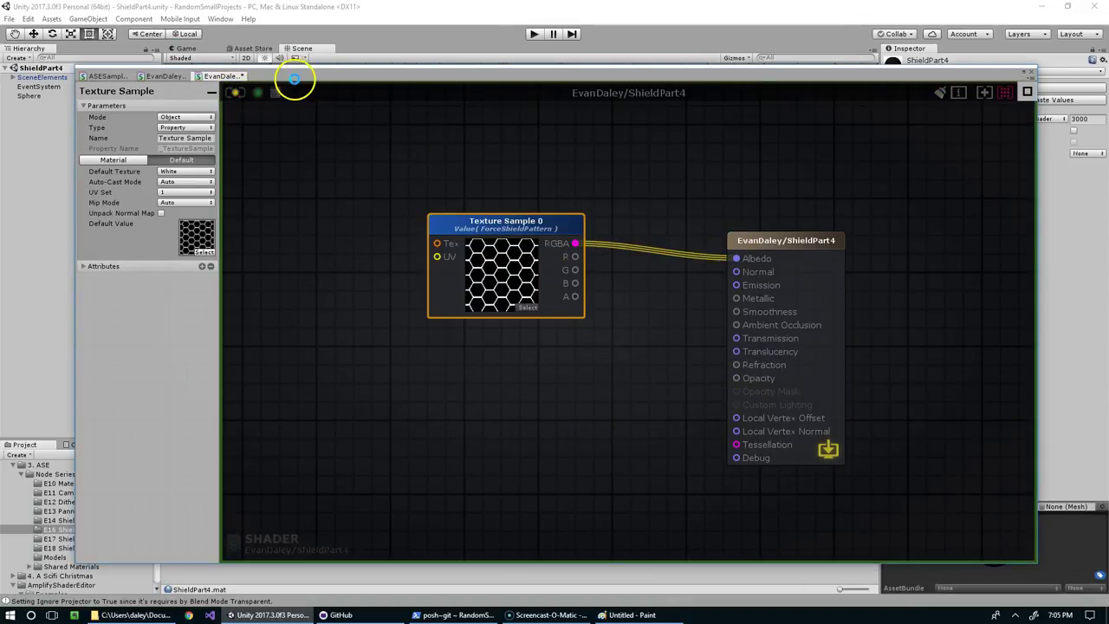
pyautogui.moveTo(292, 72); pyautogui.dragTo(307, 98)
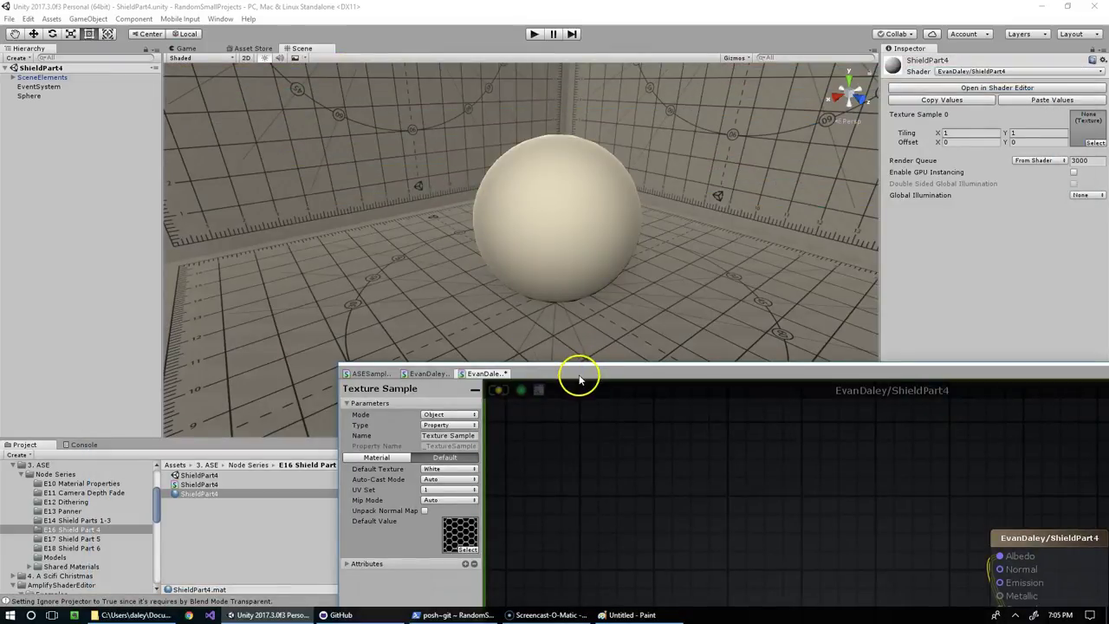
pyautogui.moveTo(579, 379); pyautogui.dragTo(416, 48)
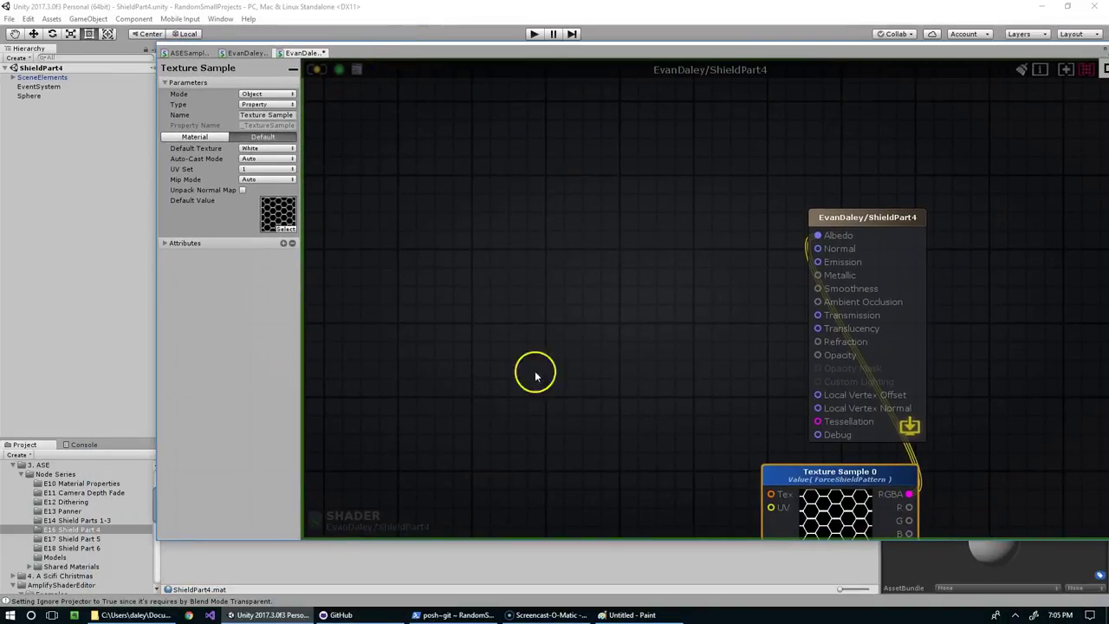
pyautogui.moveTo(543, 45); pyautogui.dragTo(411, 50)
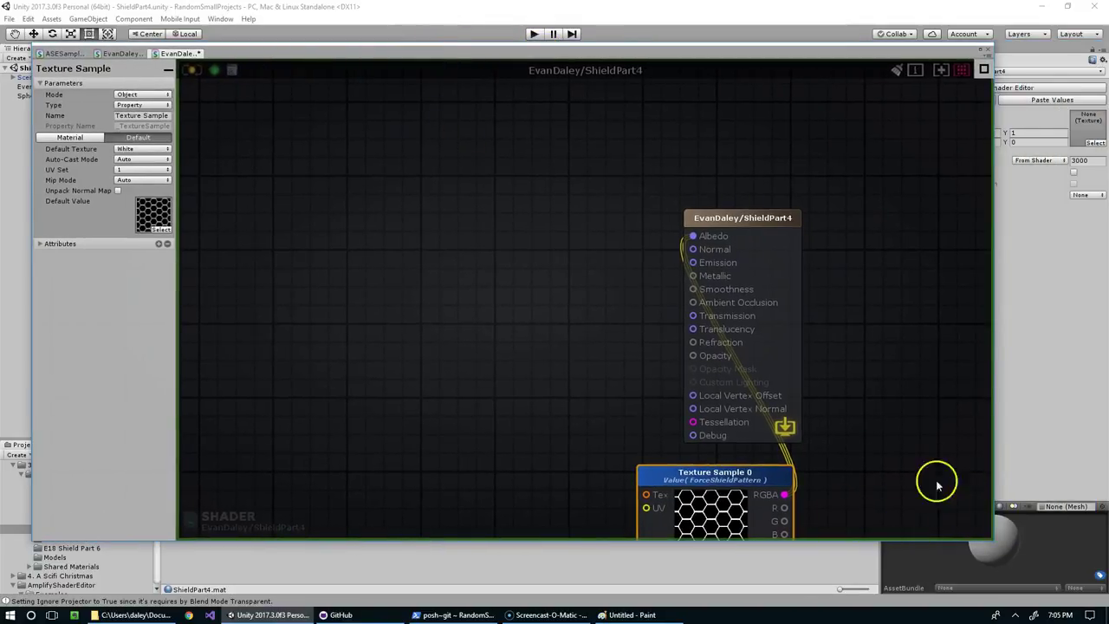
pyautogui.moveTo(528, 48); pyautogui.dragTo(1108, 45)
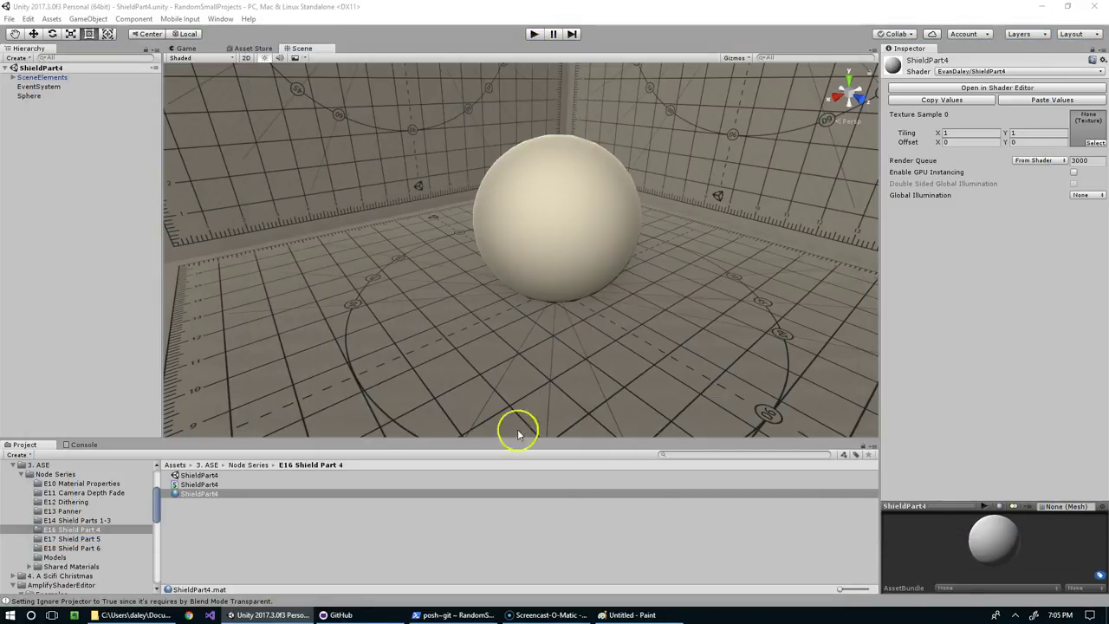
# - Save the pending ShieldPart4 shader changes and open the ShieldPart4 material in the shader editor
pyautogui.doubleClick(190, 496)
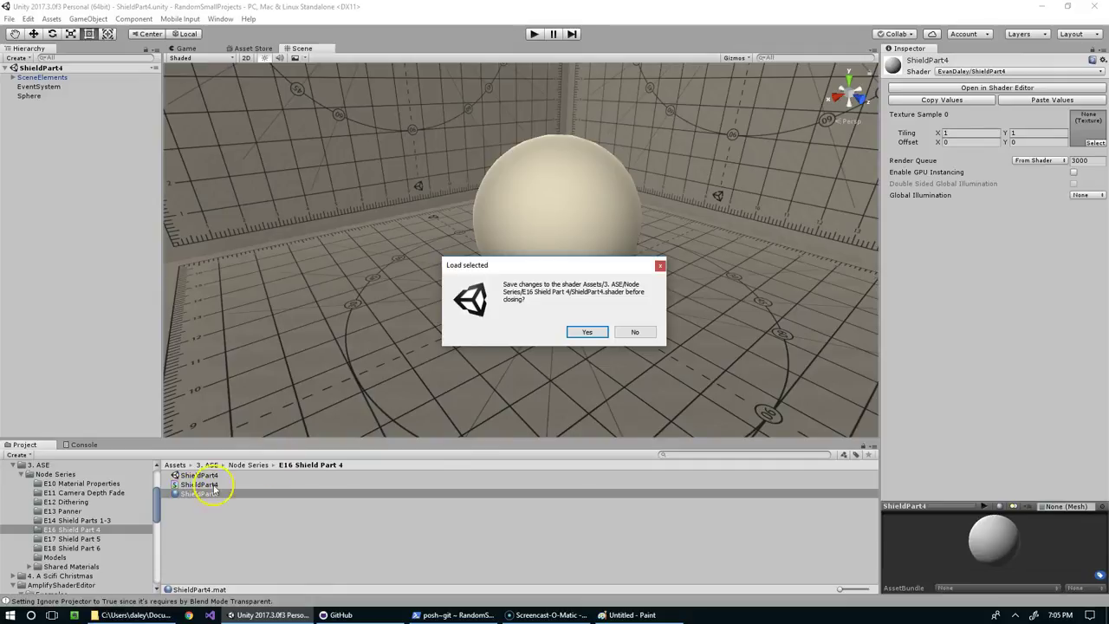
pyautogui.click(587, 333)
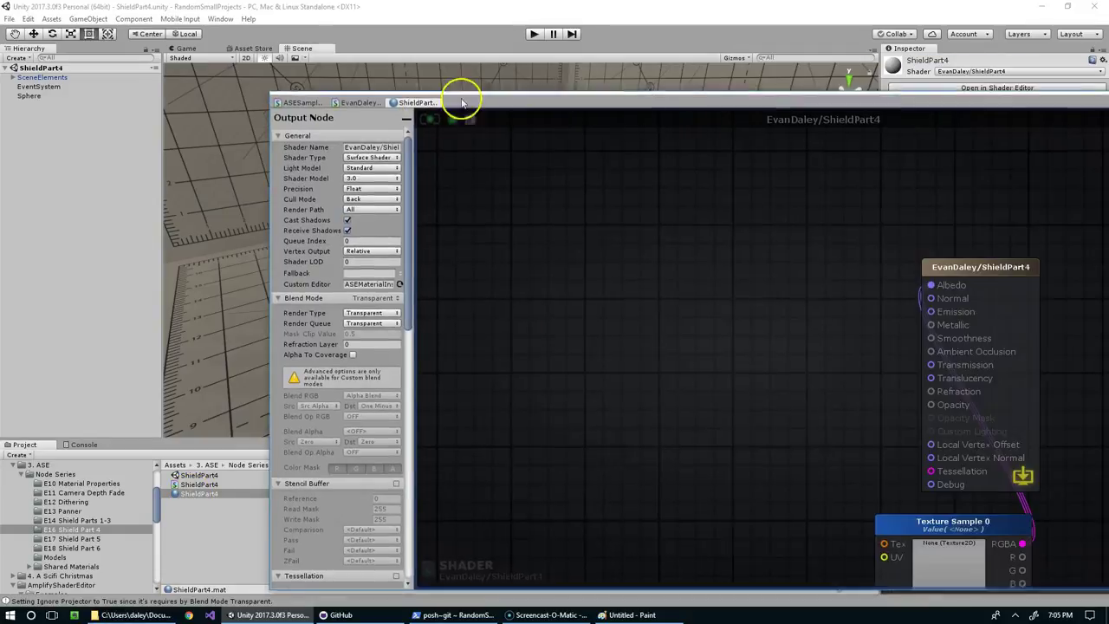
pyautogui.moveTo(462, 102); pyautogui.dragTo(298, 74)
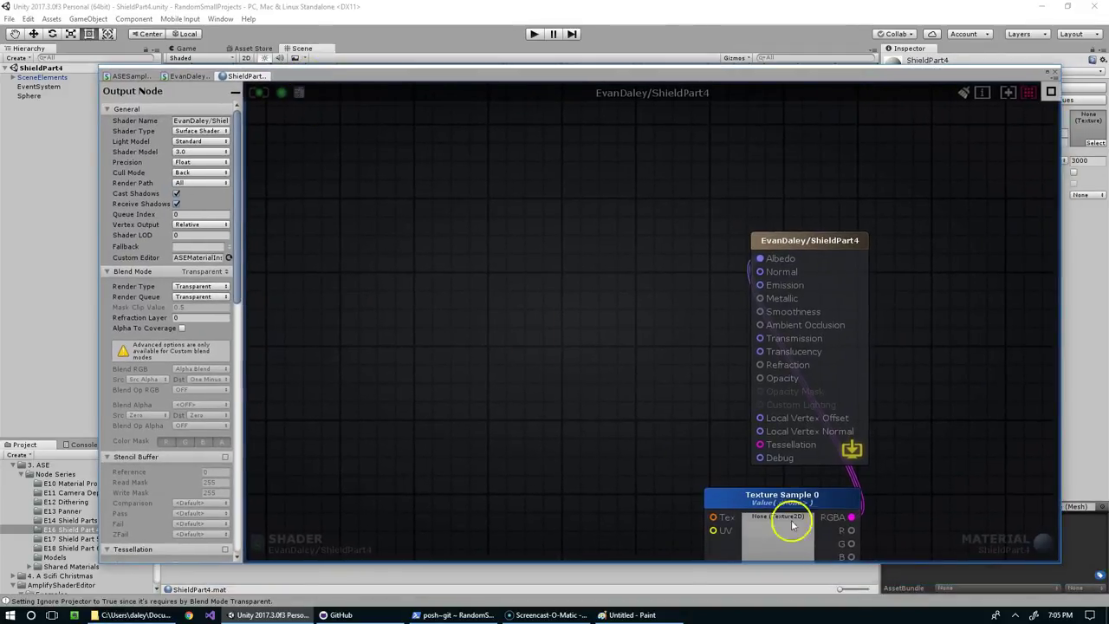
# - Place the Texture Sample node beside the output node, assign ForceShieldPattern as its material texture, and update the shader
pyautogui.moveTo(792, 525); pyautogui.dragTo(605, 328)
pyautogui.click(593, 349)
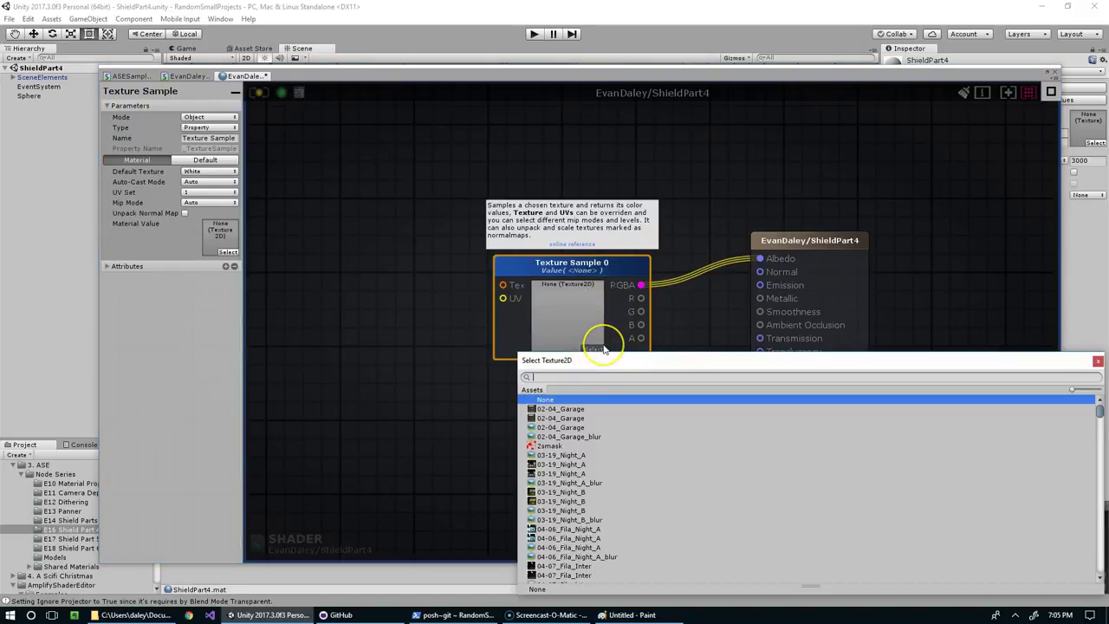
pyautogui.write('shield')
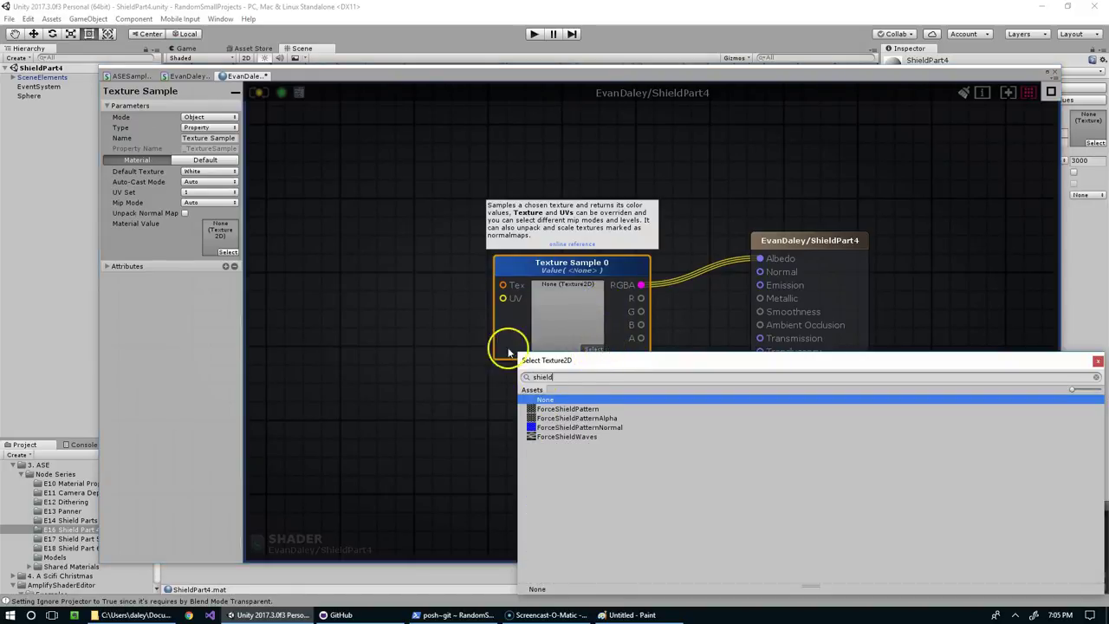
pyautogui.doubleClick(572, 408)
pyautogui.click(258, 92)
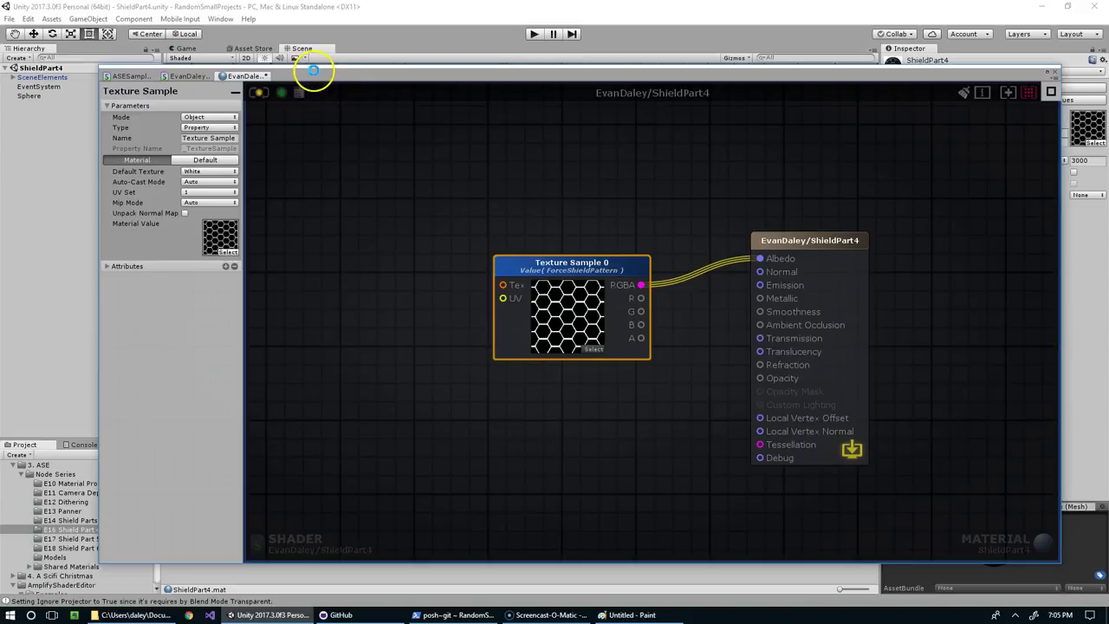
# - Uncover the sphere and examine the hexagon pattern's line edges up close
pyautogui.moveTo(316, 78); pyautogui.dragTo(332, 429)
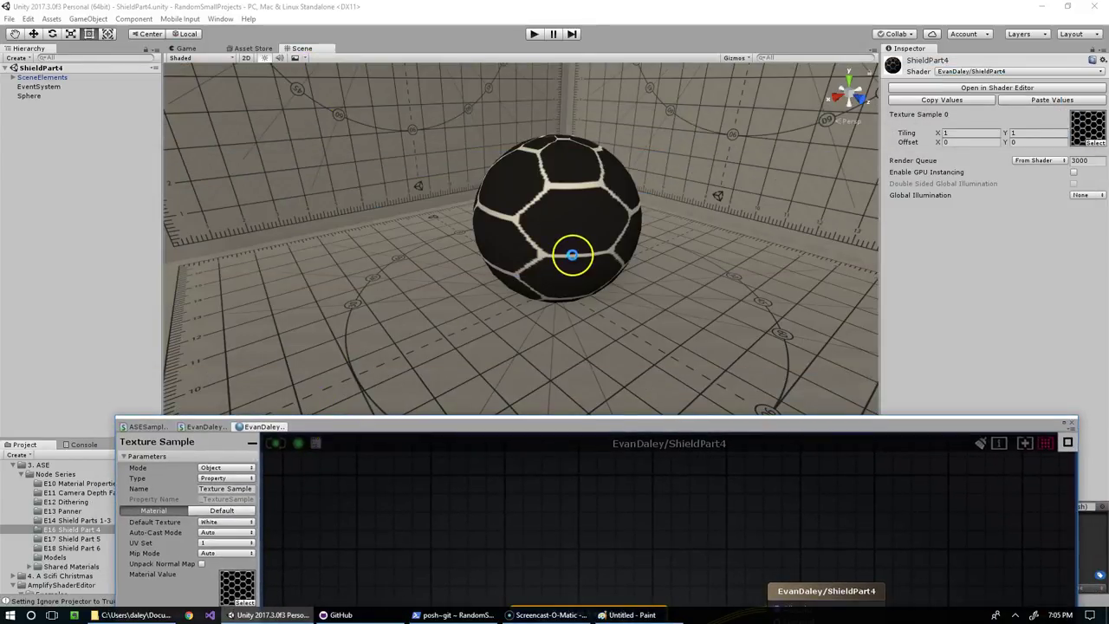
pyautogui.moveTo(576, 430); pyautogui.dragTo(586, 396)
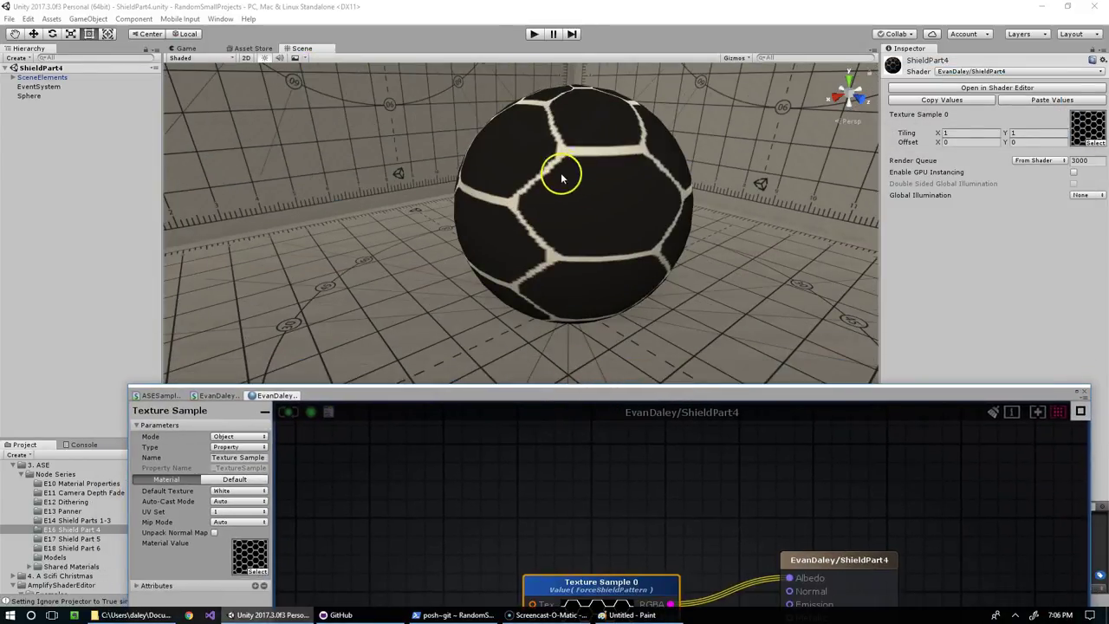
pyautogui.keyDown('alt'); pyautogui.moveTo(562, 173); pyautogui.dragTo(598, 184); pyautogui.keyUp('alt')
pyautogui.scroll(3, 468, 243)
pyautogui.scroll(3, 491, 235)
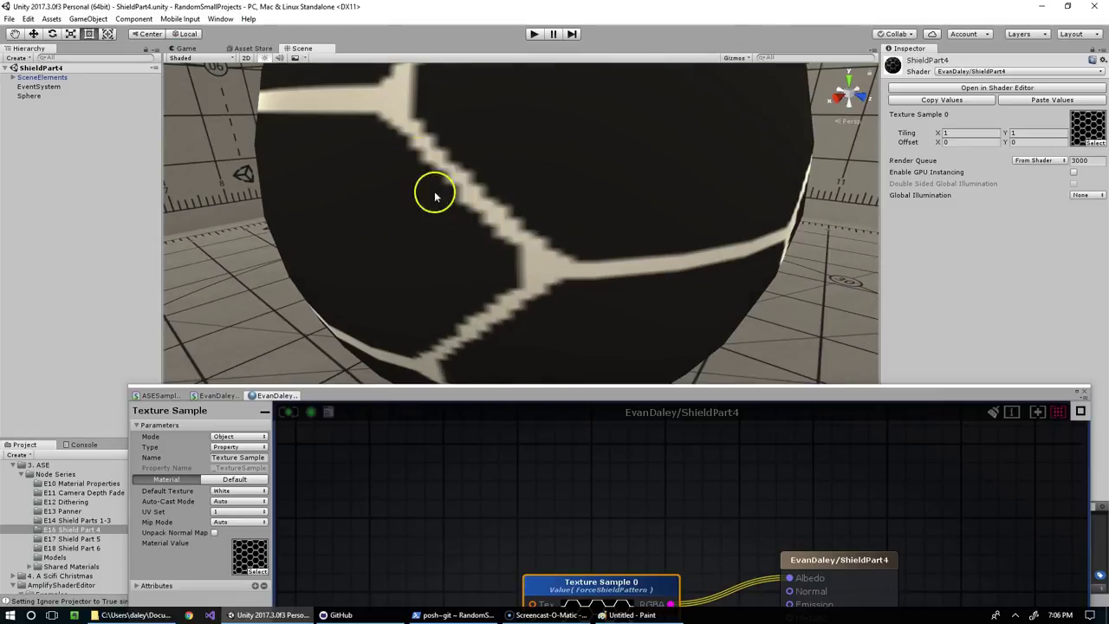
pyautogui.scroll(-5, 476, 212)
pyautogui.moveTo(534, 384); pyautogui.dragTo(503, 281)
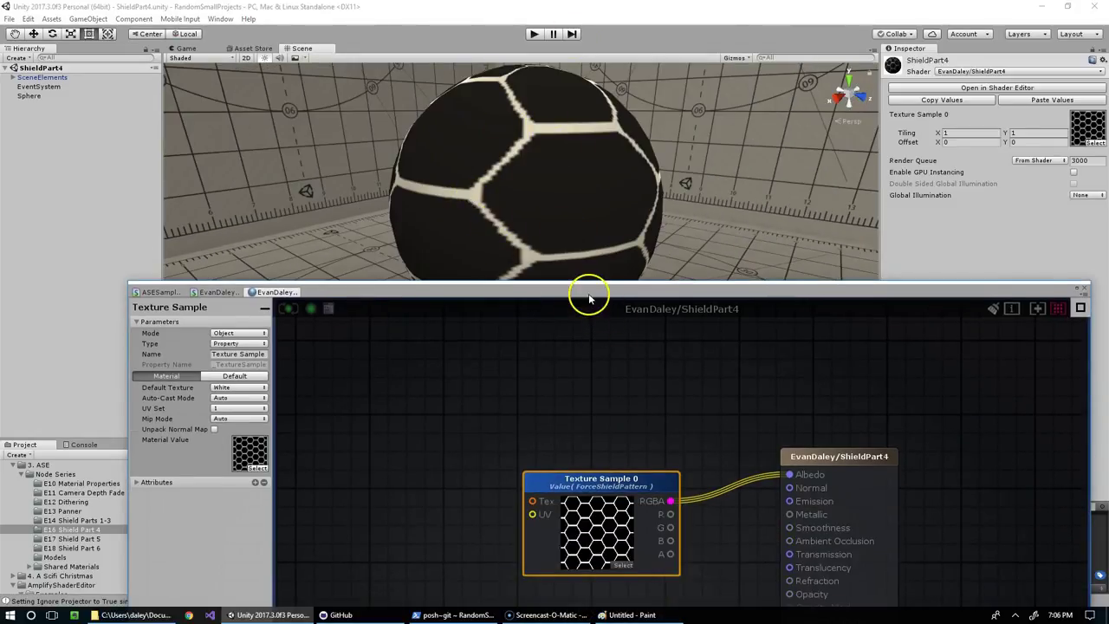
# - Add a Float node to the graph, well before the Texture Sample node
pyautogui.moveTo(589, 299); pyautogui.dragTo(506, 88)
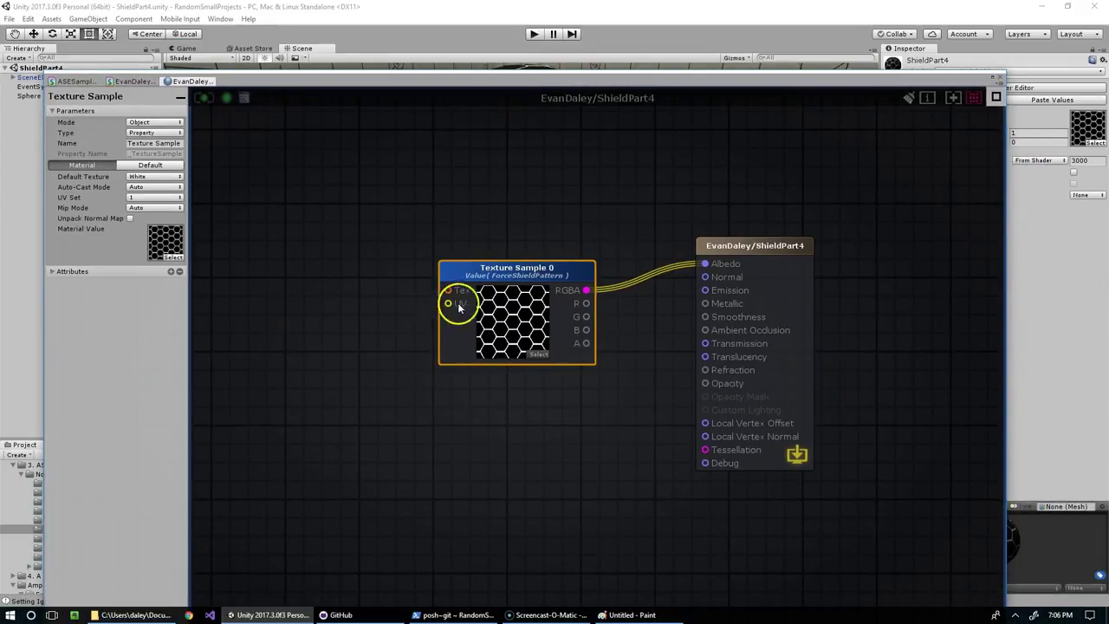
pyautogui.moveTo(397, 297); pyautogui.dragTo(528, 307, button='middle')
pyautogui.moveTo(384, 237); pyautogui.dragTo(481, 246, button='middle')
pyautogui.click(409, 254)
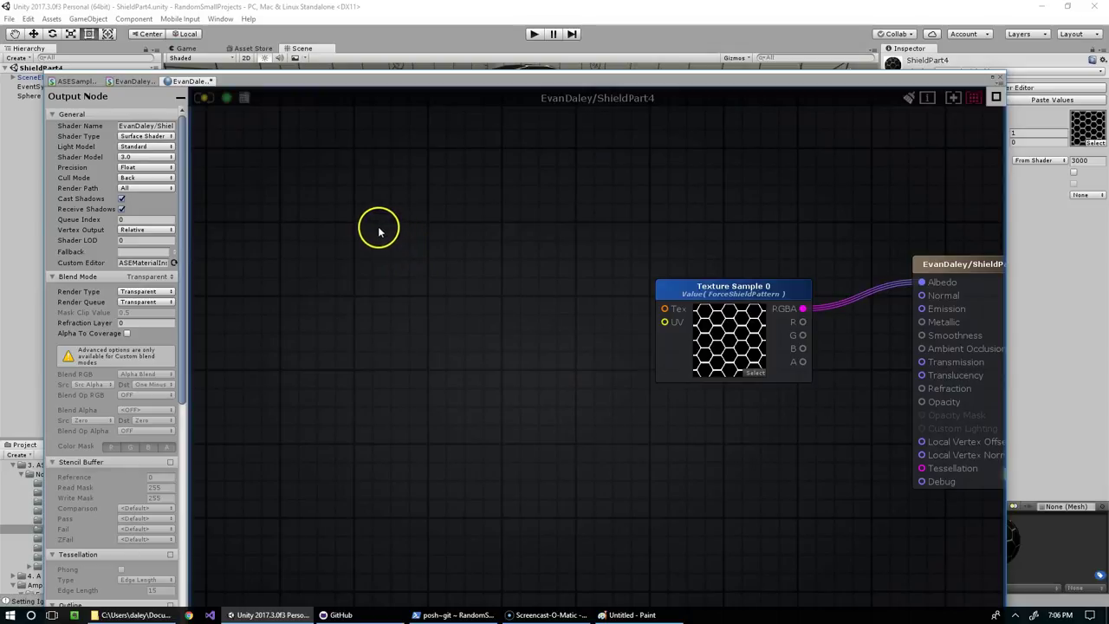
pyautogui.press('1')
pyautogui.click(328, 229)
pyautogui.moveTo(328, 229); pyautogui.dragTo(321, 210)
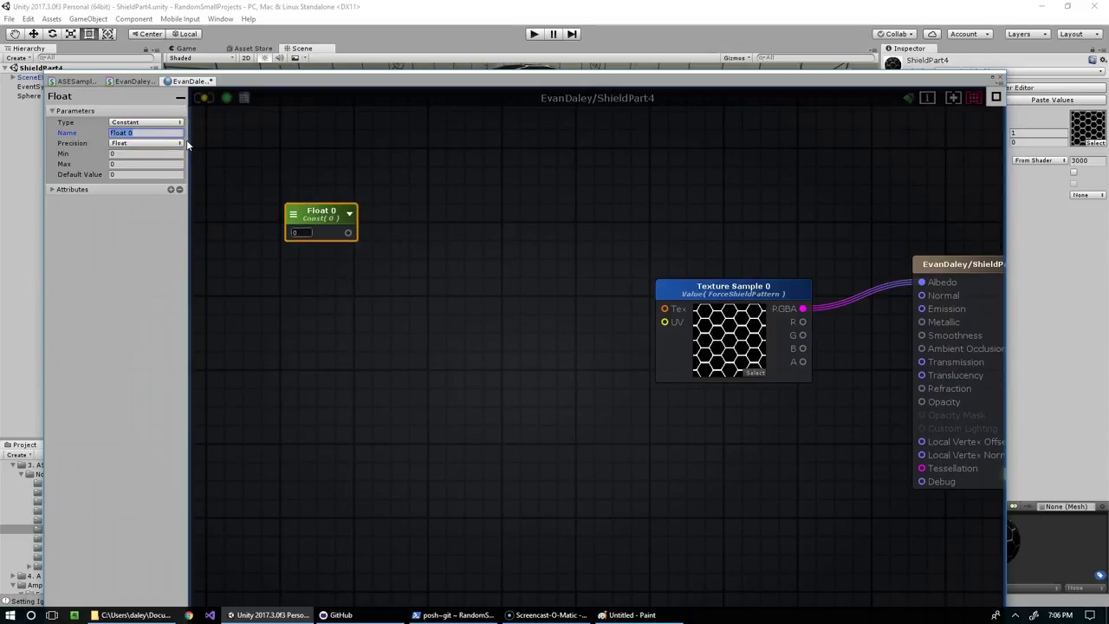
# - Name the new float Shield Pattern Scale and set its type to Property
pyautogui.write('Shield Pattern')
pyautogui.click(146, 122)
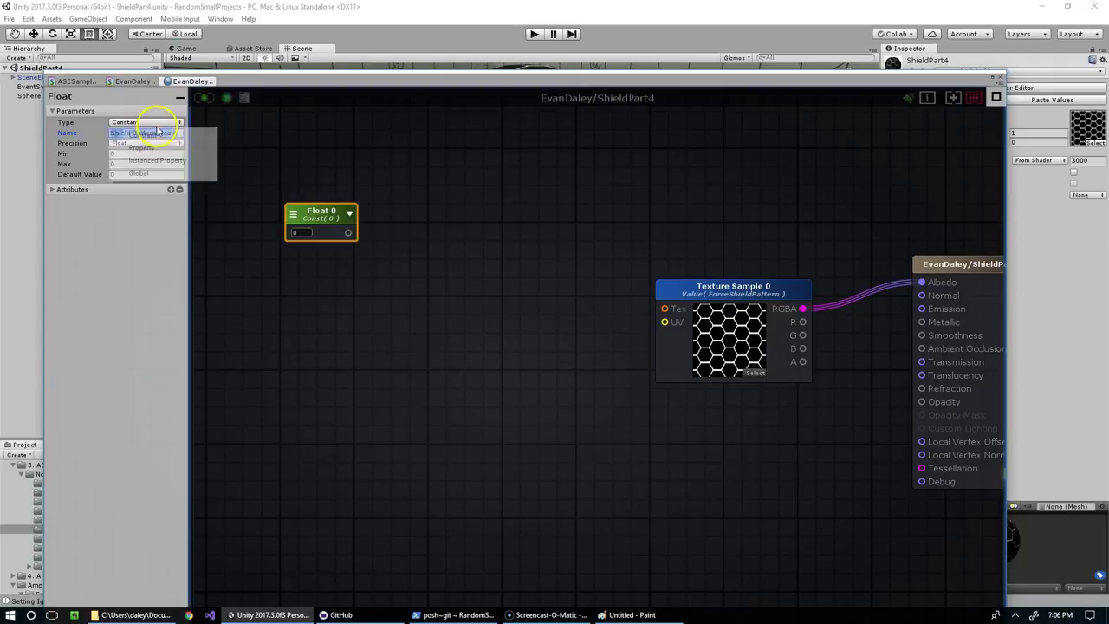
pyautogui.click(138, 149)
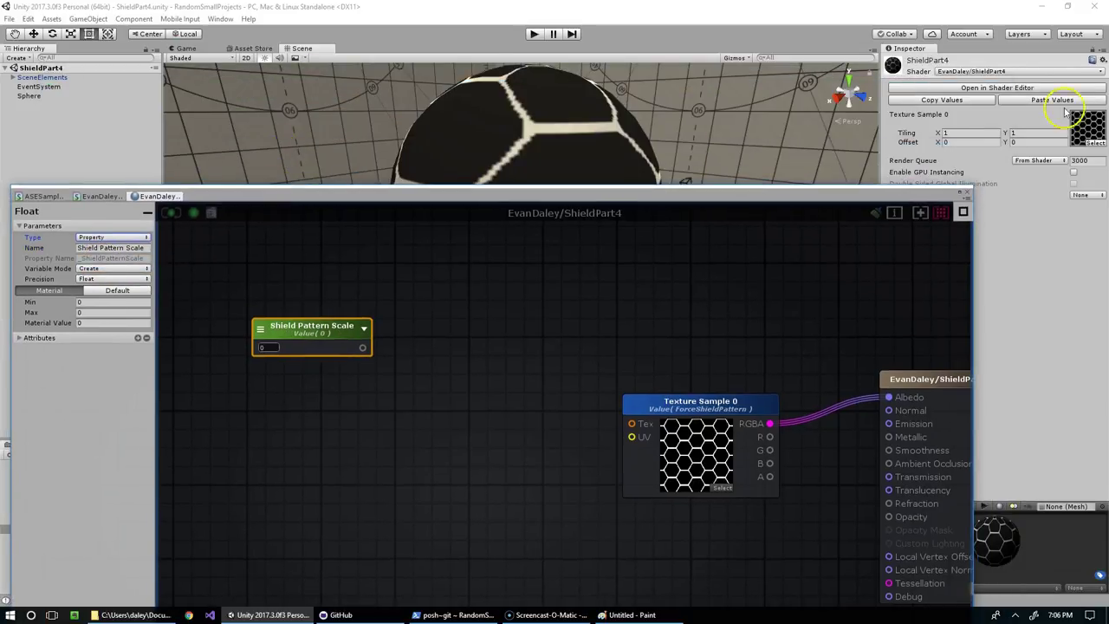
# - Reposition the Shield Pattern Scale node and set its maximum to 5
pyautogui.moveTo(488, 198); pyautogui.dragTo(498, 21)
pyautogui.moveTo(293, 167); pyautogui.dragTo(317, 164)
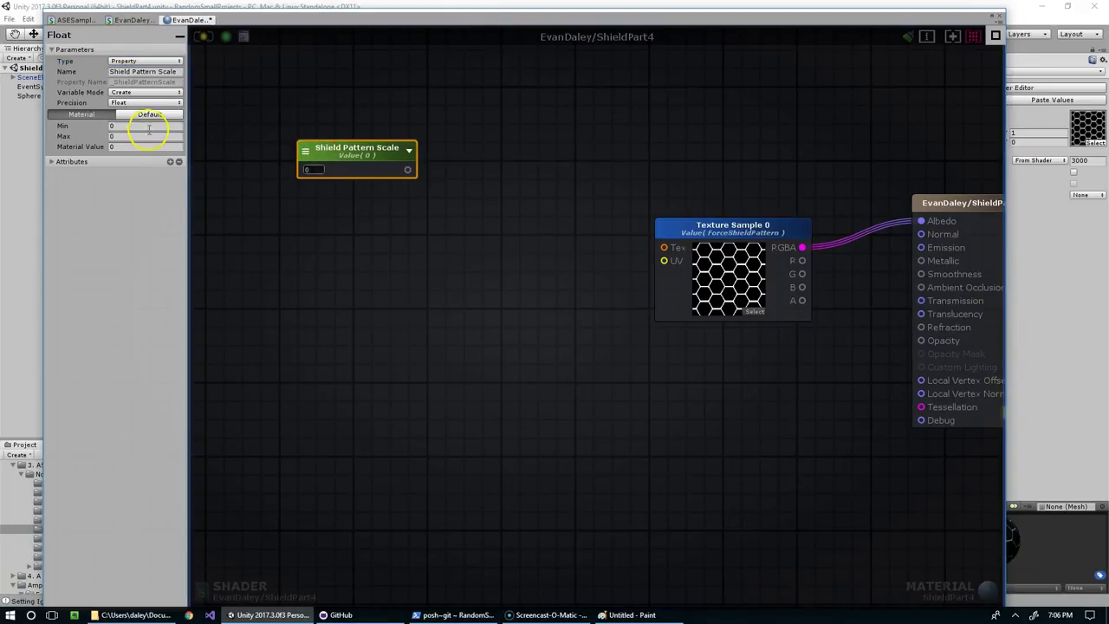
pyautogui.click(106, 136)
pyautogui.write('5')
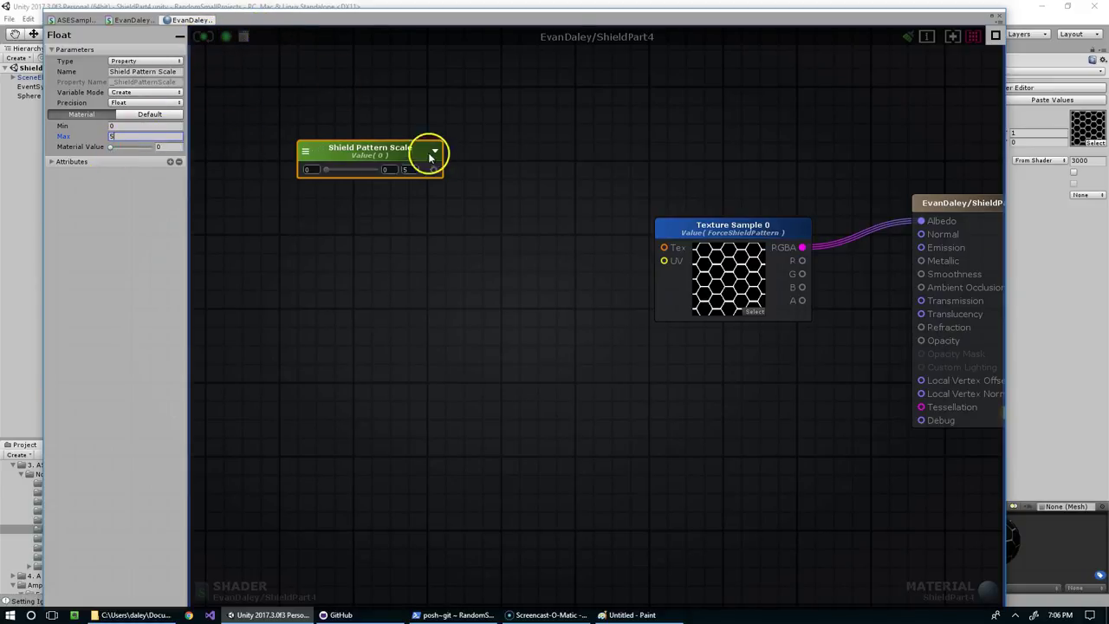
pyautogui.moveTo(512, 149); pyautogui.dragTo(540, 174, button='middle')
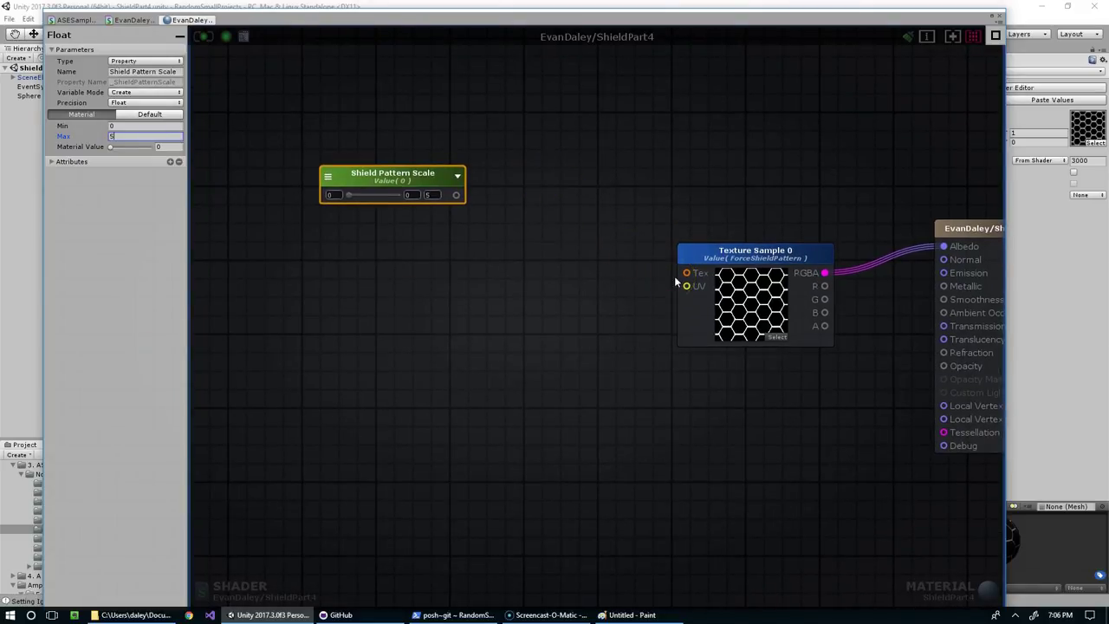
pyautogui.moveTo(720, 310); pyautogui.dragTo(761, 315, button='middle')
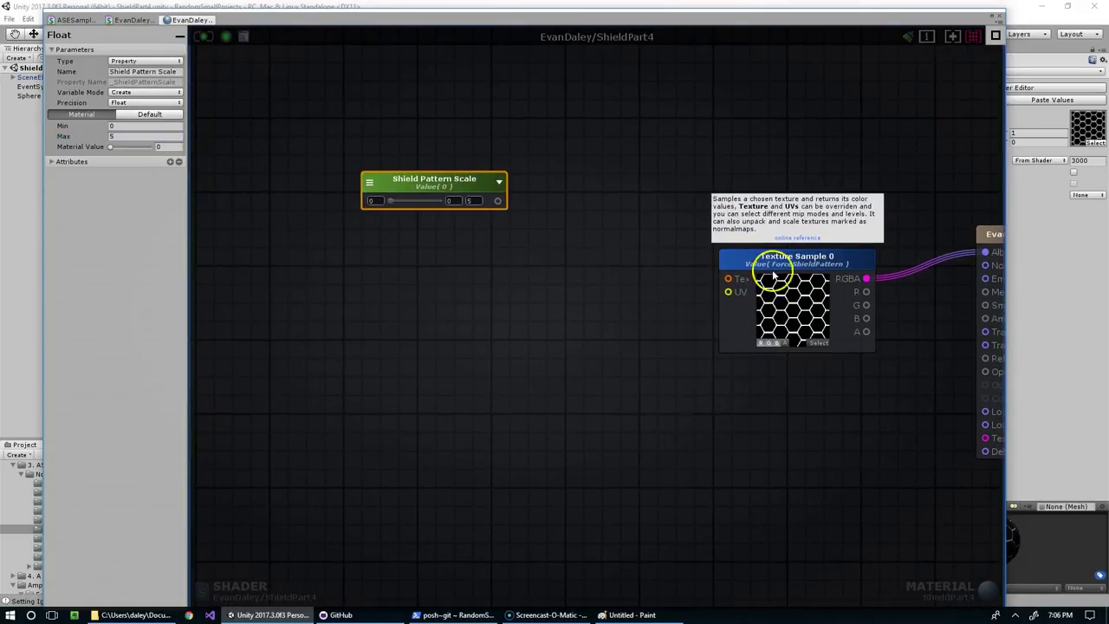
pyautogui.moveTo(490, 200); pyautogui.dragTo(729, 293)
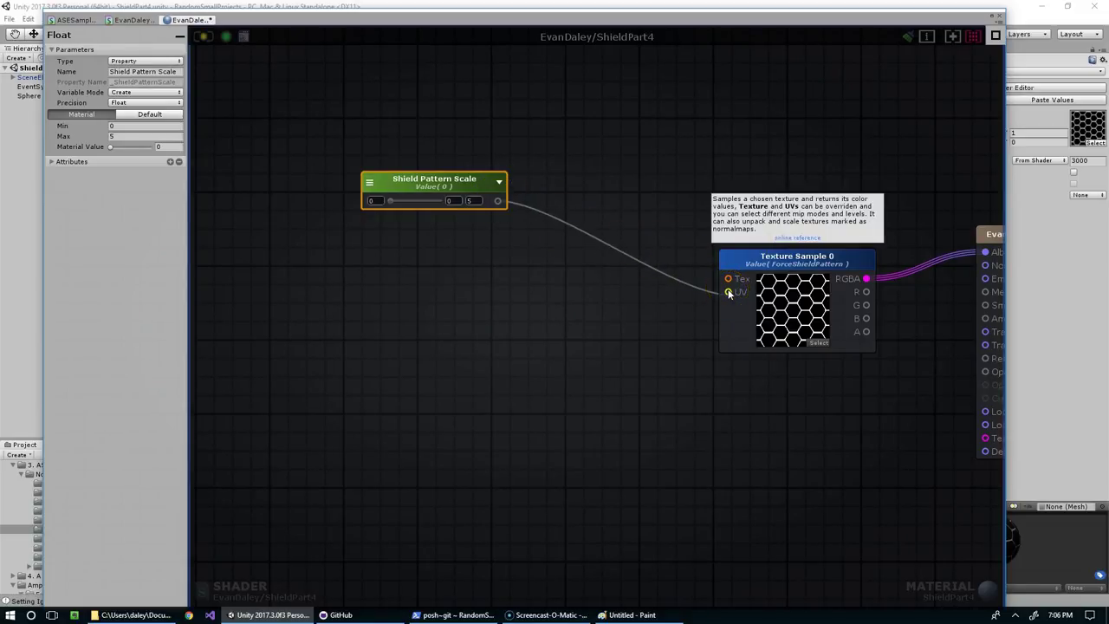
pyautogui.moveTo(728, 293); pyautogui.dragTo(719, 298)
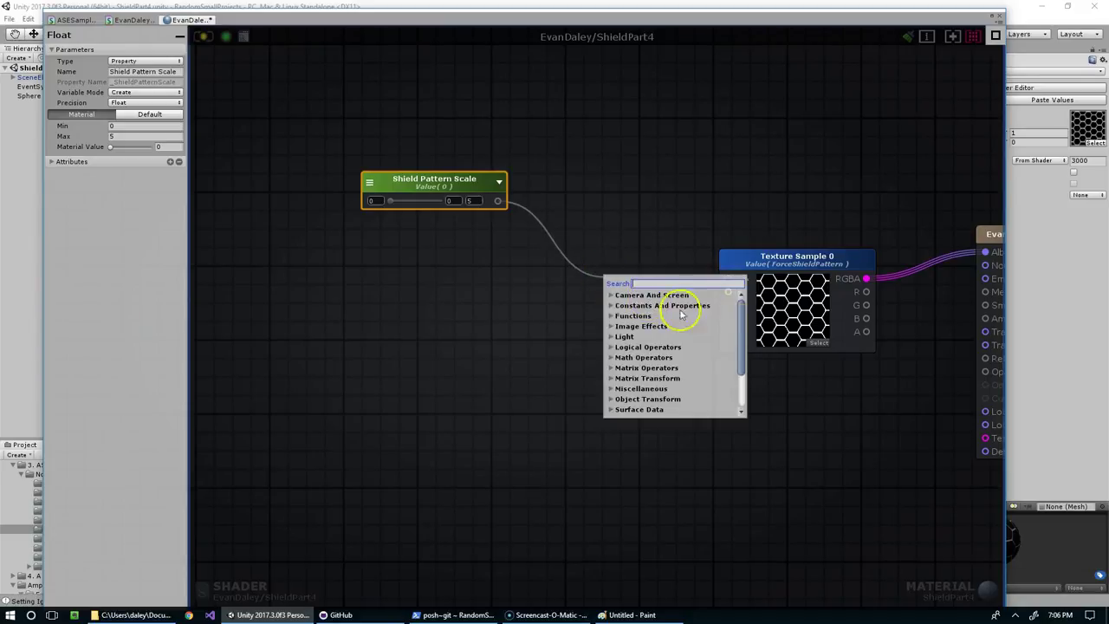
pyautogui.click(719, 300)
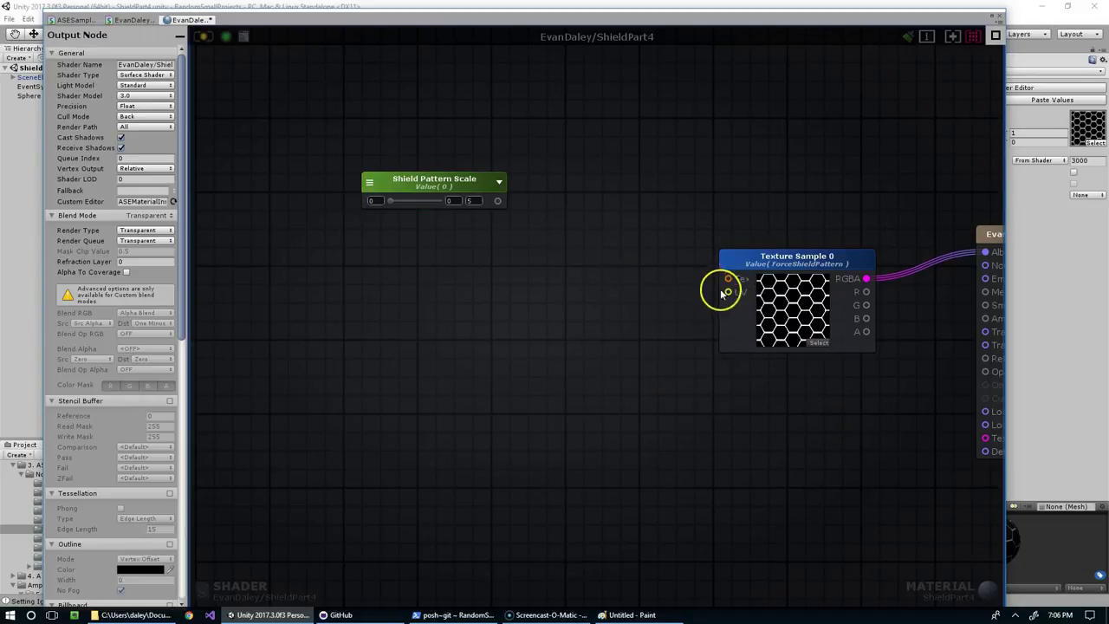
# - Add a Texture Coordinates node and connect its UV output to the Texture Sample's UV input
pyautogui.moveTo(545, 20)
pyautogui.mouseDown()
pyautogui.moveTo(656, 92)
pyautogui.moveTo(625, 332)
pyautogui.moveTo(538, 35)
pyautogui.mouseUp()
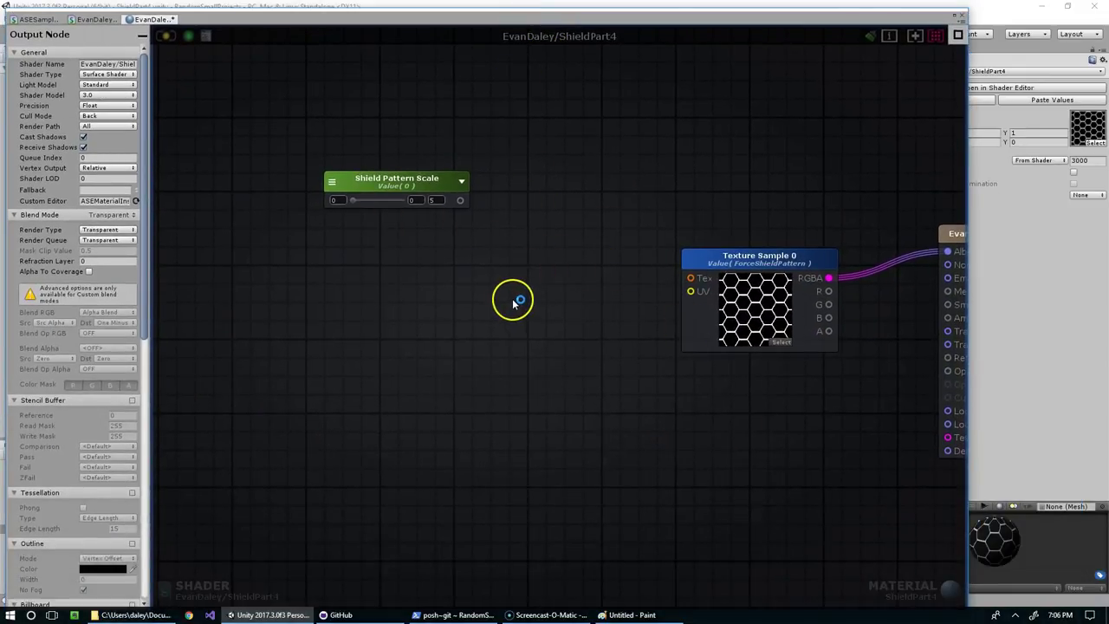
pyautogui.rightClick(516, 303)
pyautogui.write('text')
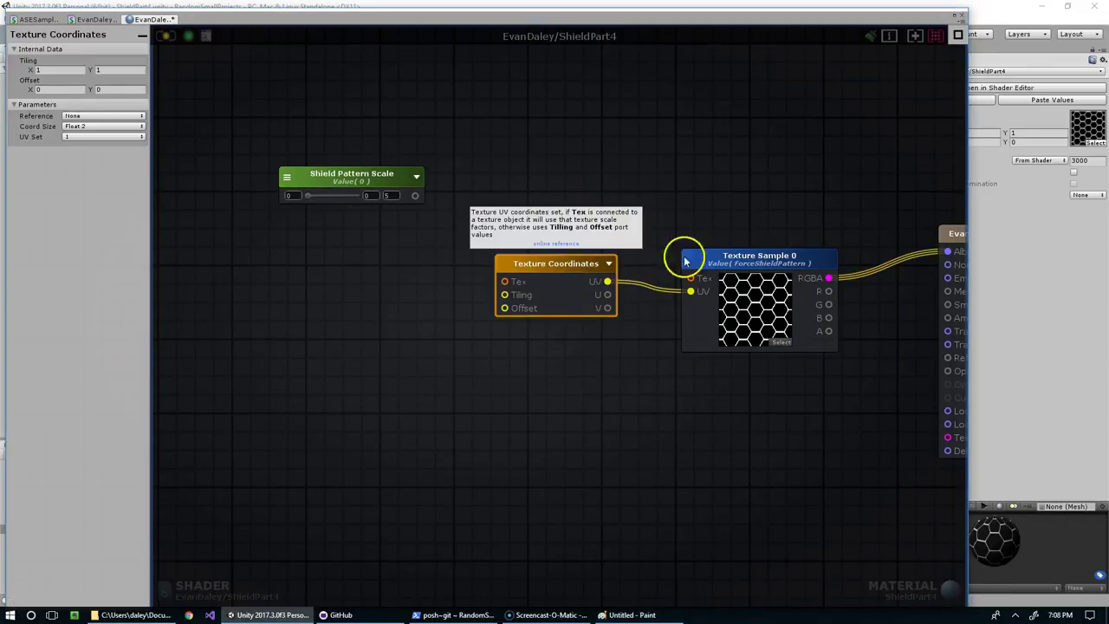
# - Move Shield Pattern Scale away from Texture Coordinates and add an Append node between the two
pyautogui.moveTo(374, 185); pyautogui.dragTo(319, 196)
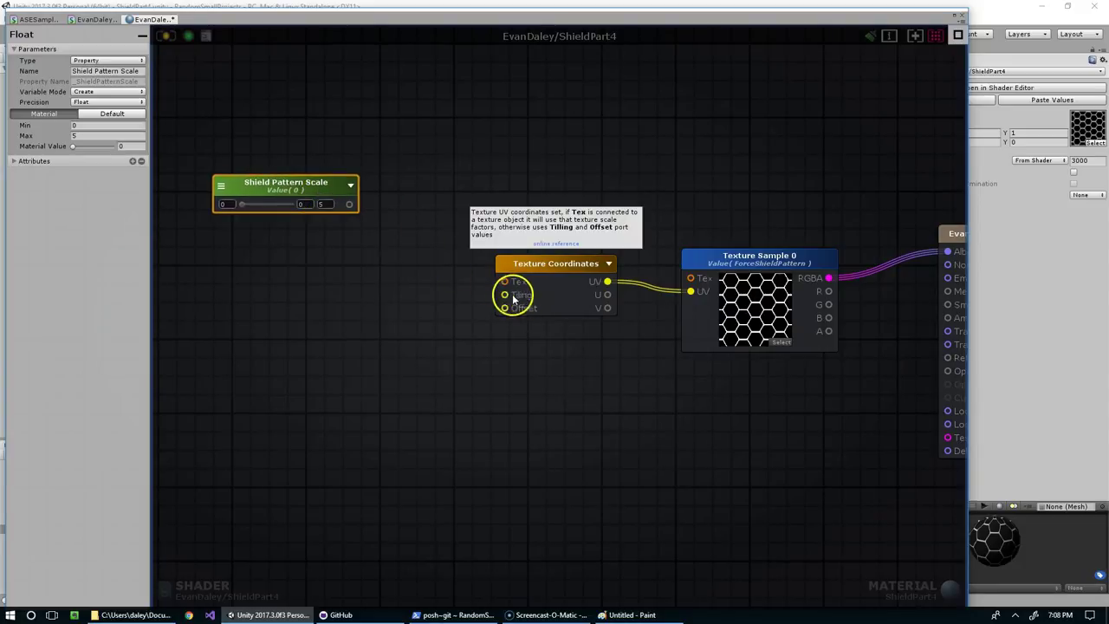
pyautogui.moveTo(526, 298); pyautogui.dragTo(548, 310, button='middle')
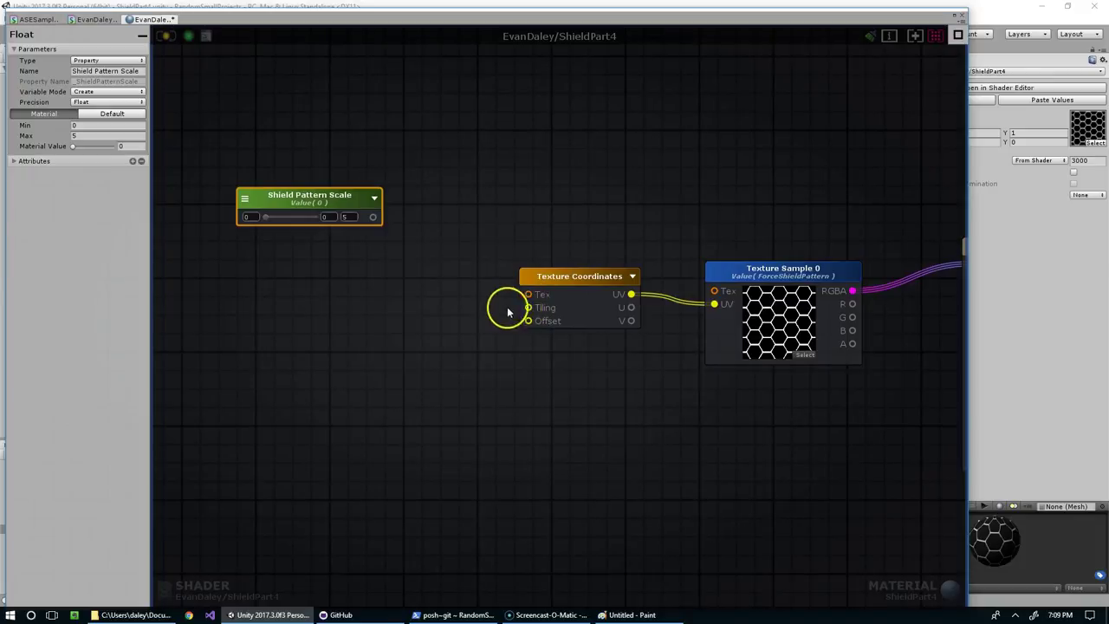
pyautogui.moveTo(407, 208); pyautogui.dragTo(435, 214, button='middle')
pyautogui.moveTo(394, 213); pyautogui.dragTo(359, 223)
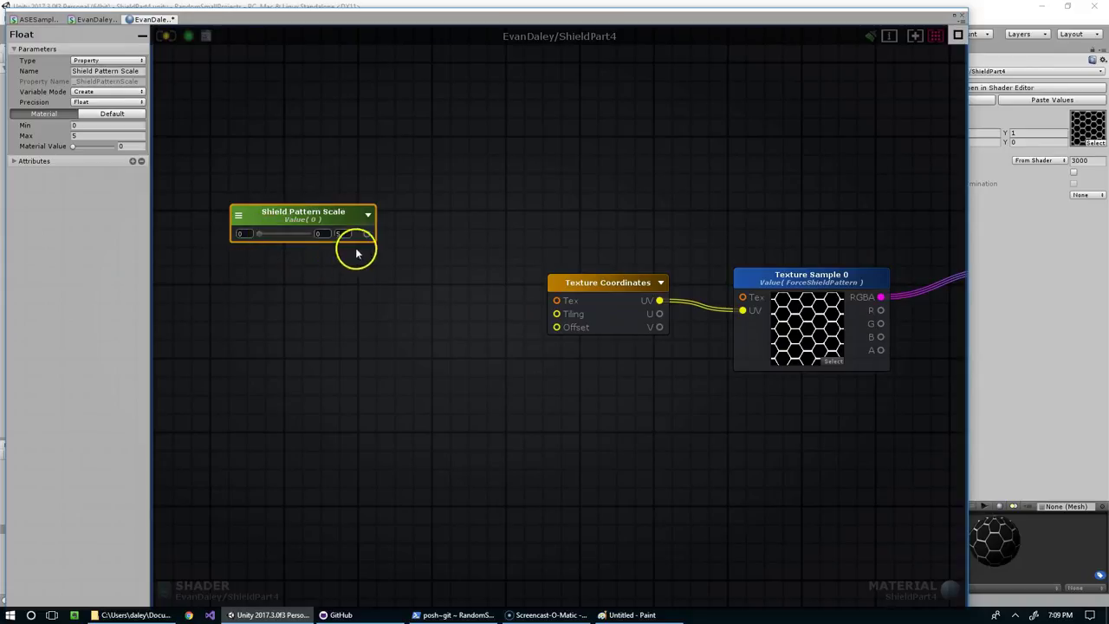
pyautogui.rightClick(428, 245)
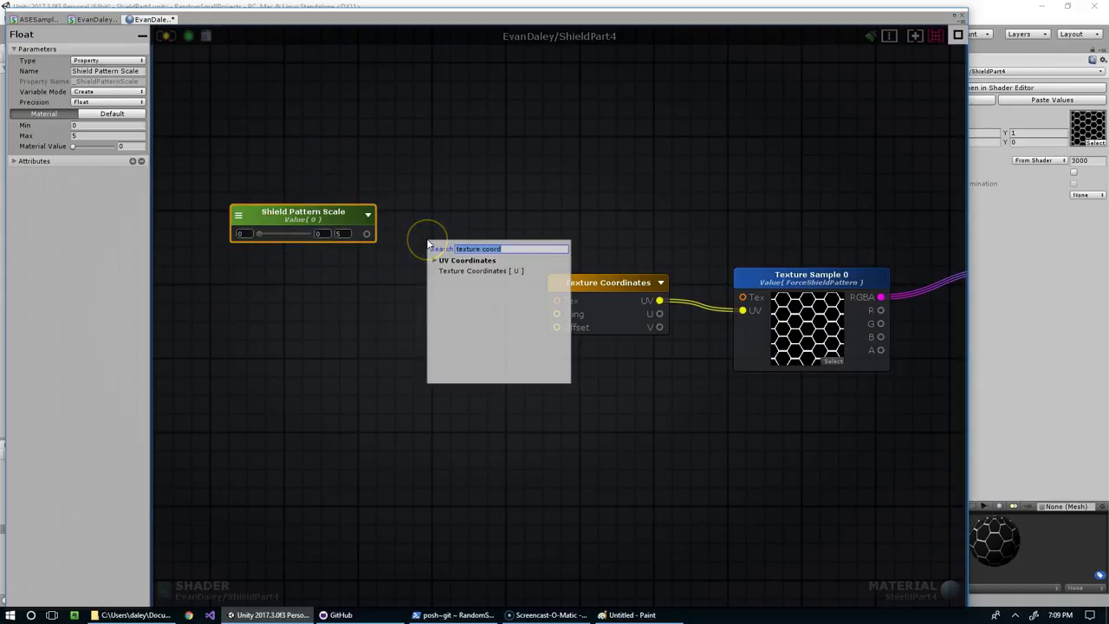
pyautogui.write('app')
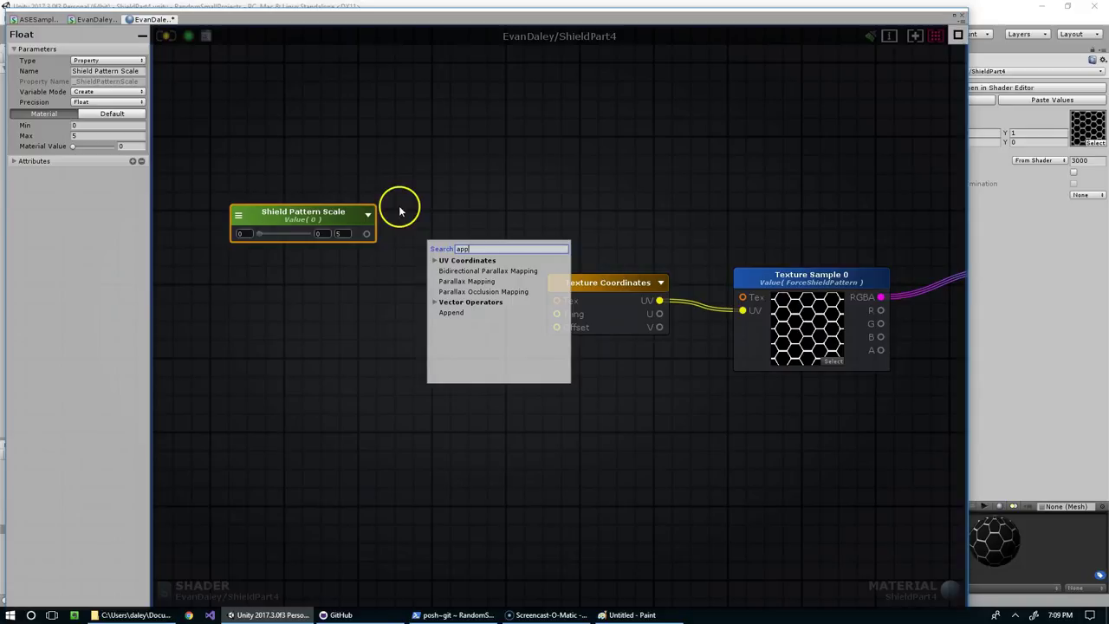
pyautogui.click(443, 312)
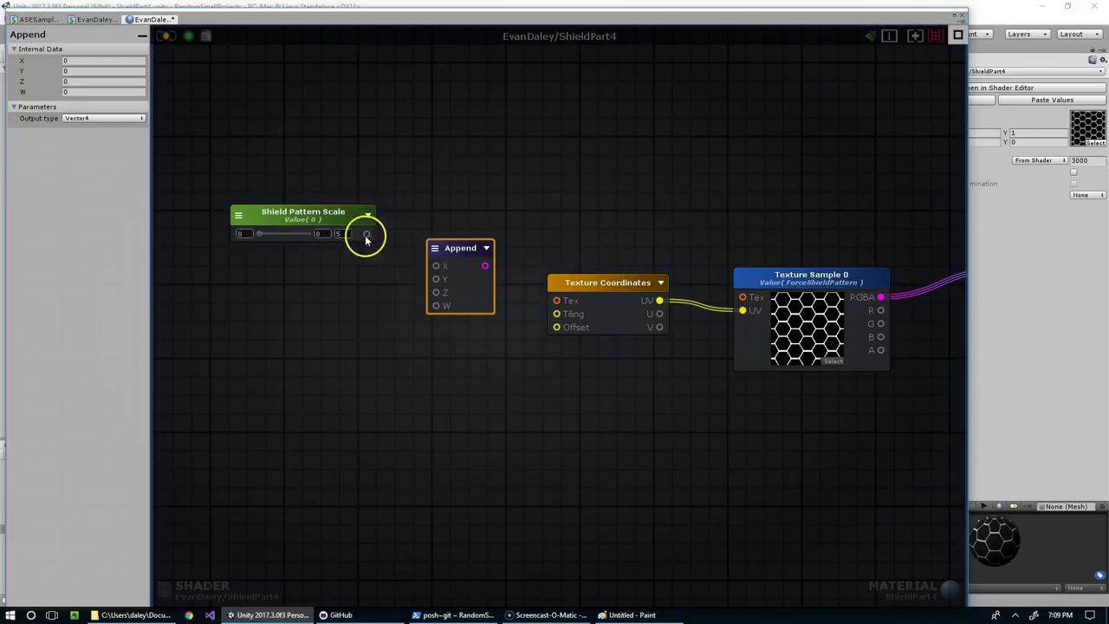
# - Connect Shield Pattern Scale to Append's X and Y, connect Append to Texture Coordinates' Tiling, and shift both source nodes upward
pyautogui.moveTo(366, 234); pyautogui.dragTo(435, 266)
pyautogui.moveTo(369, 234); pyautogui.dragTo(556, 314)
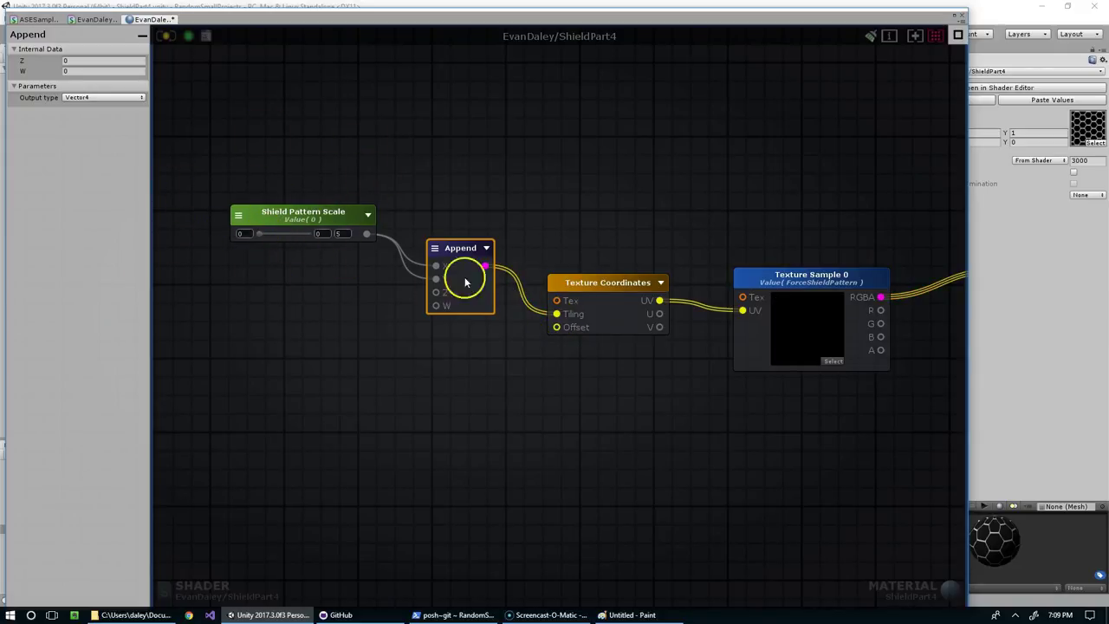
pyautogui.moveTo(199, 169); pyautogui.dragTo(429, 330)
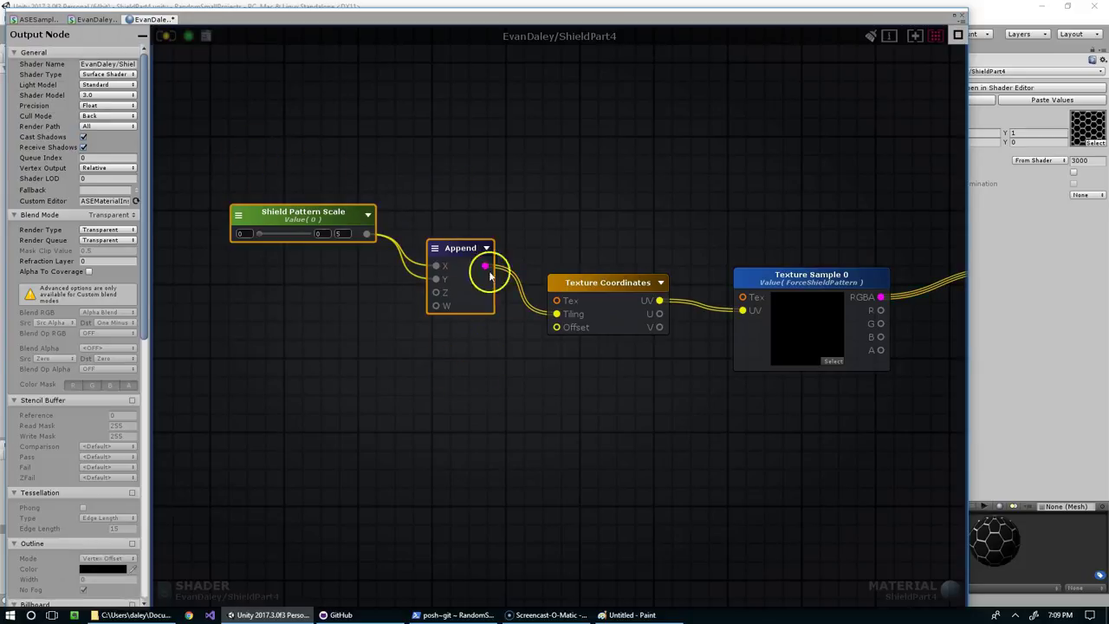
pyautogui.moveTo(490, 276); pyautogui.dragTo(446, 196)
pyautogui.click(403, 272)
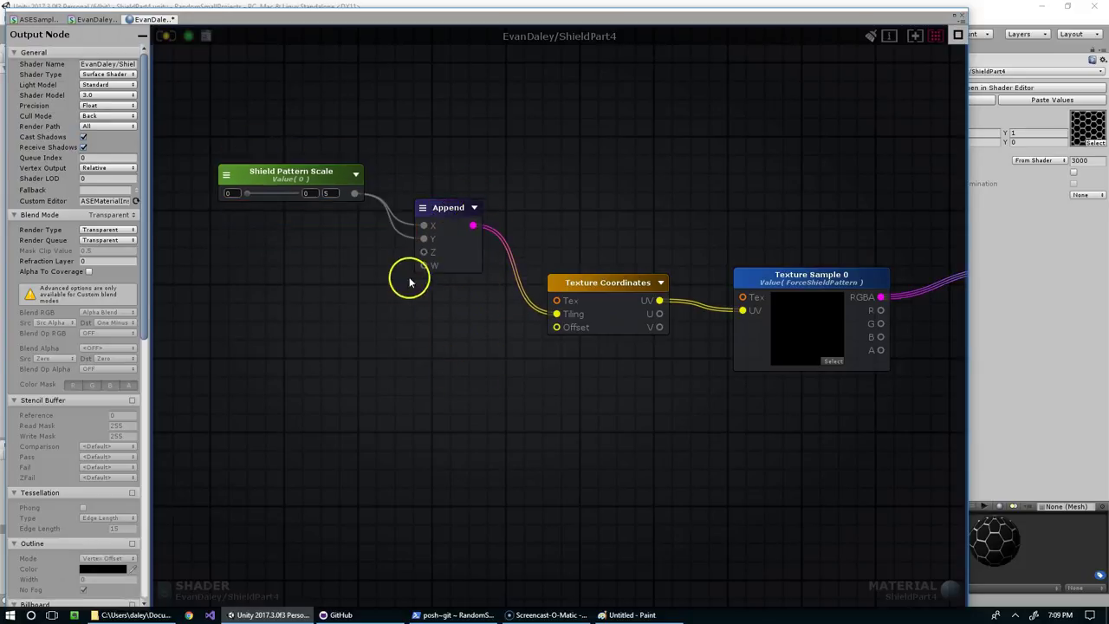
pyautogui.rightClick(372, 320)
pyautogui.write('ve')
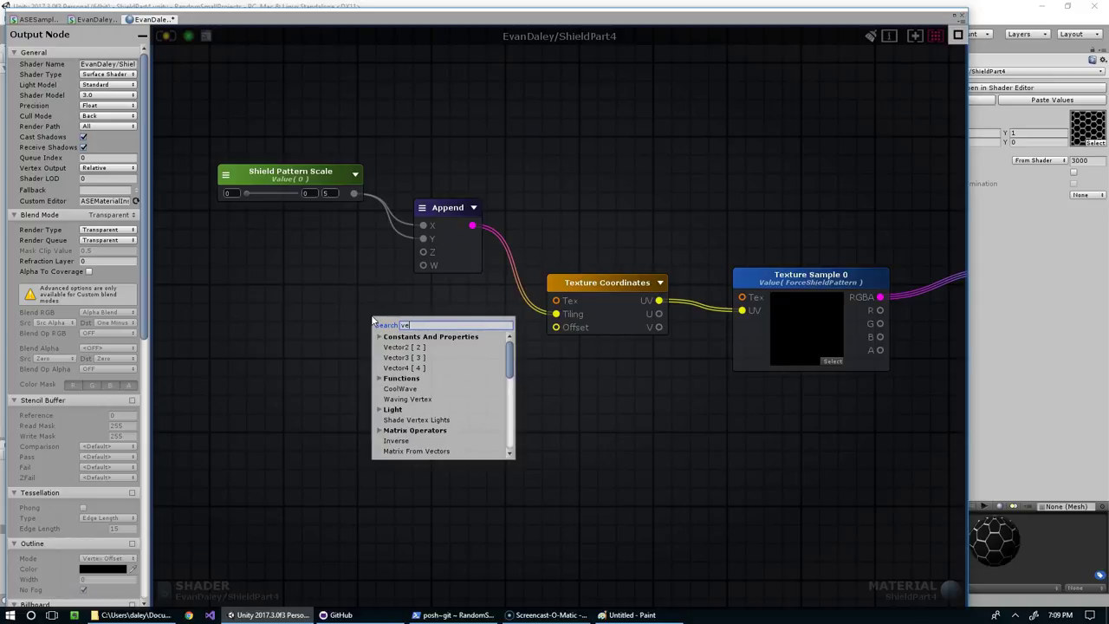
pyautogui.press('BackSpace')
pyautogui.press('BackSpace')
pyautogui.write('float')
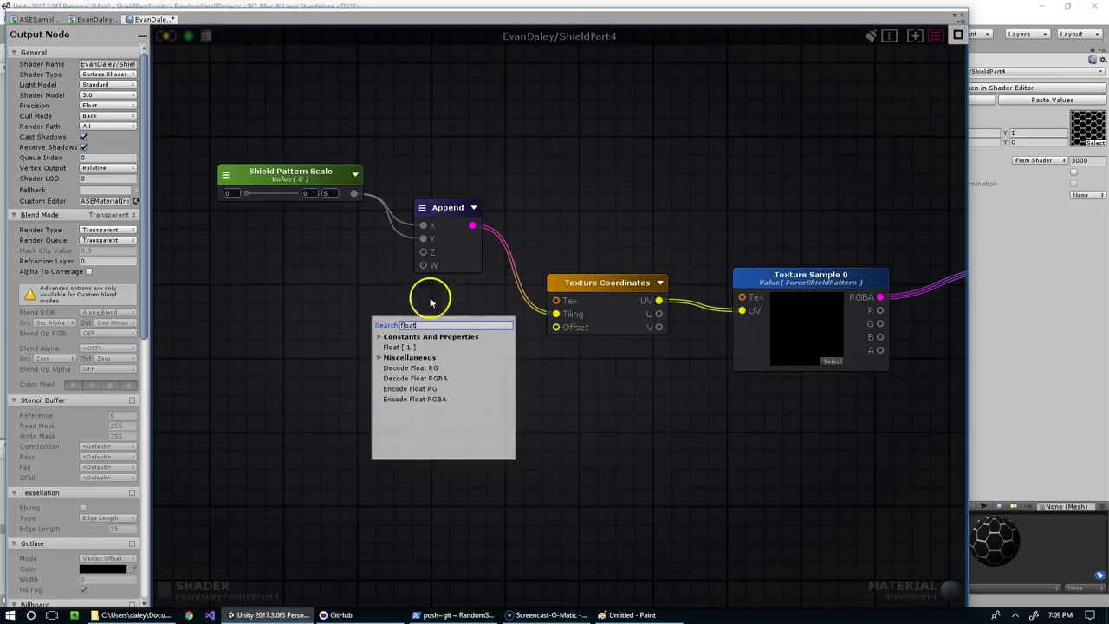
pyautogui.click(556, 251)
# - Uncover the scene, frame the whole sphere, and set the ShieldPart4 material's Shield Pattern Scale to 4.17
pyautogui.moveTo(557, 251); pyautogui.dragTo(534, 271, button='middle')
pyautogui.moveTo(722, 287); pyautogui.dragTo(600, 291, button='middle')
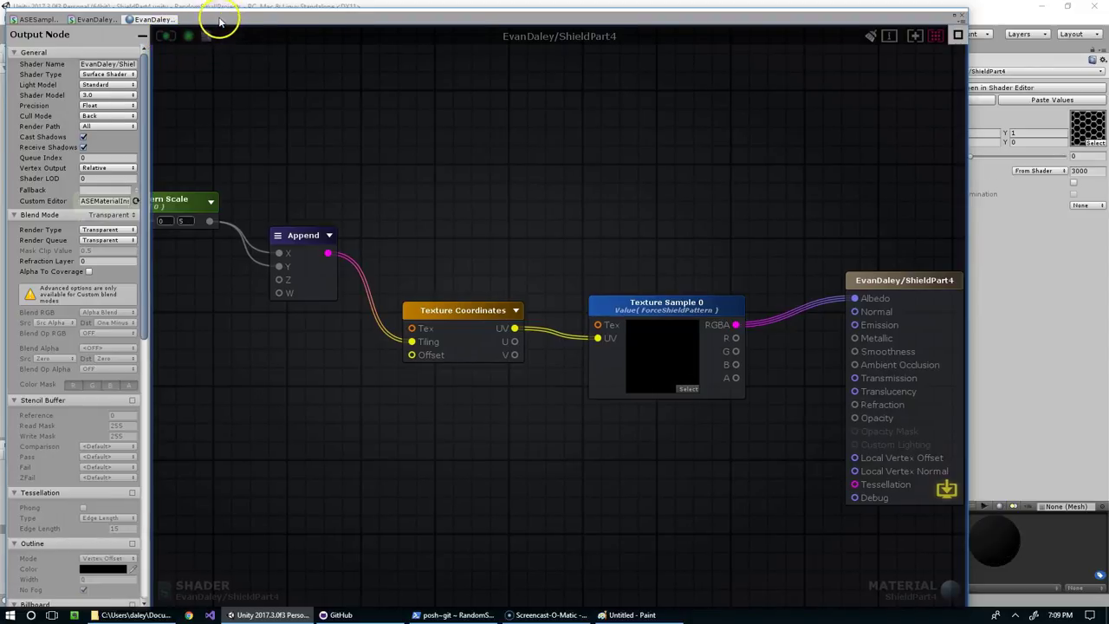
pyautogui.doubleClick(217, 12)
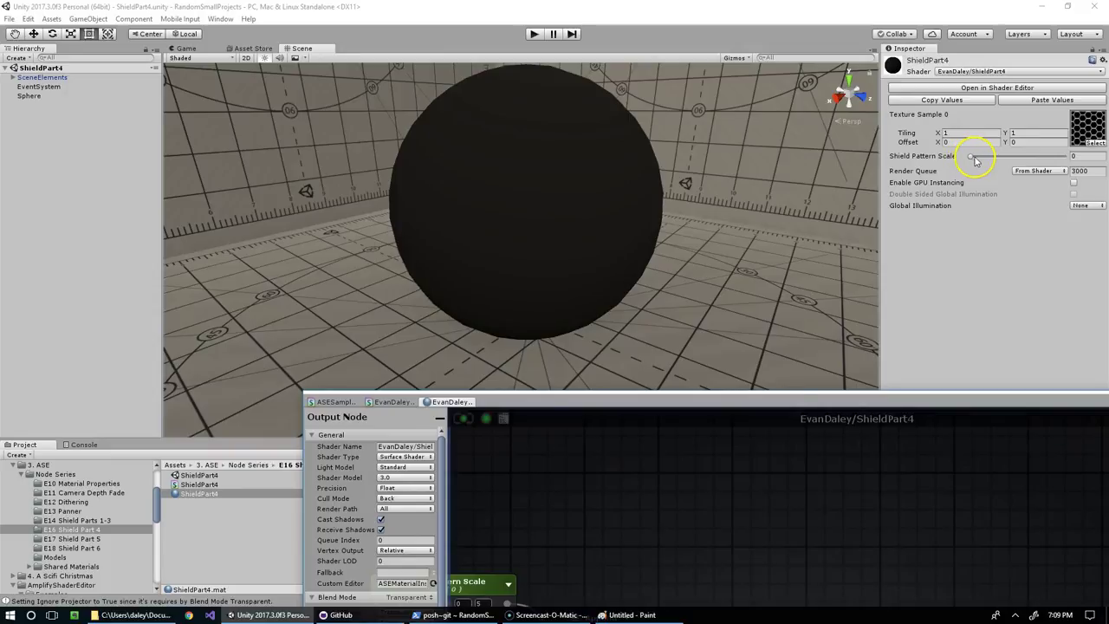
pyautogui.moveTo(974, 161); pyautogui.dragTo(1036, 164)
pyautogui.scroll(-8, 606, 227)
pyautogui.keyDown('alt'); pyautogui.moveTo(497, 191); pyautogui.dragTo(634, 240); pyautogui.keyUp('alt')
pyautogui.moveTo(633, 240); pyautogui.dragTo(645, 261, button='middle')
pyautogui.keyDown('alt'); pyautogui.moveTo(645, 261); pyautogui.dragTo(1043, 164); pyautogui.keyUp('alt')
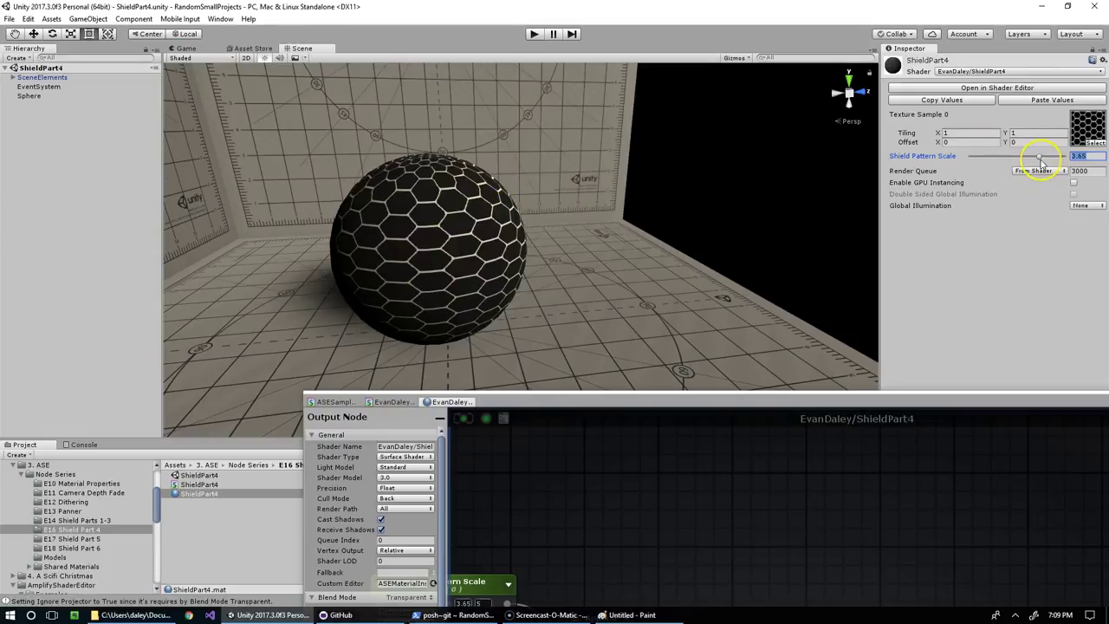
pyautogui.moveTo(1053, 160); pyautogui.dragTo(1021, 154)
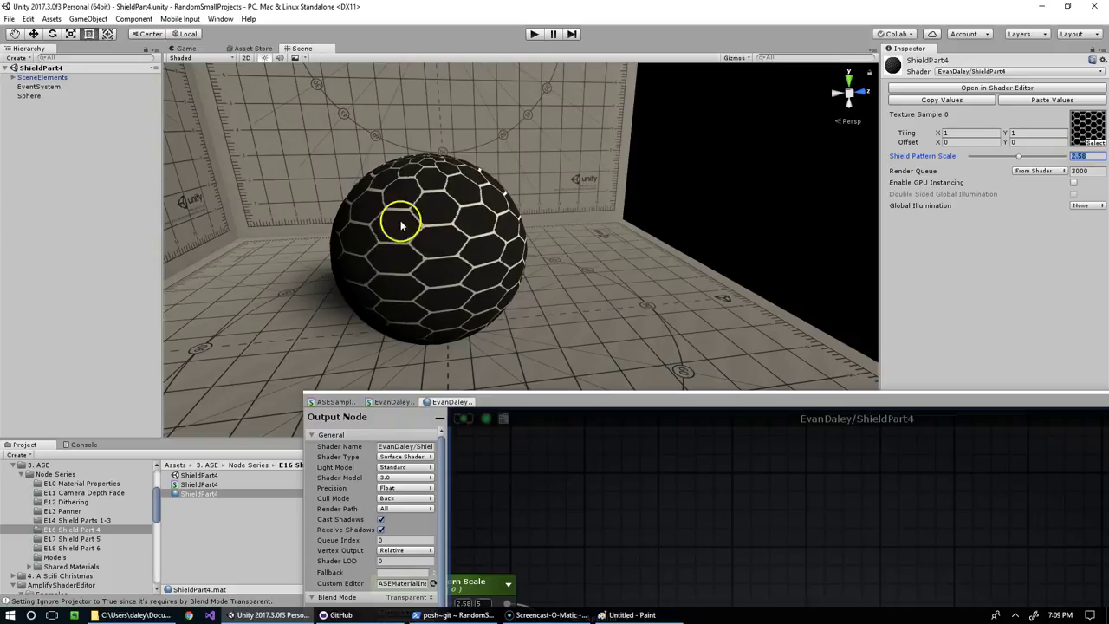
pyautogui.moveTo(1023, 160); pyautogui.dragTo(1049, 156)
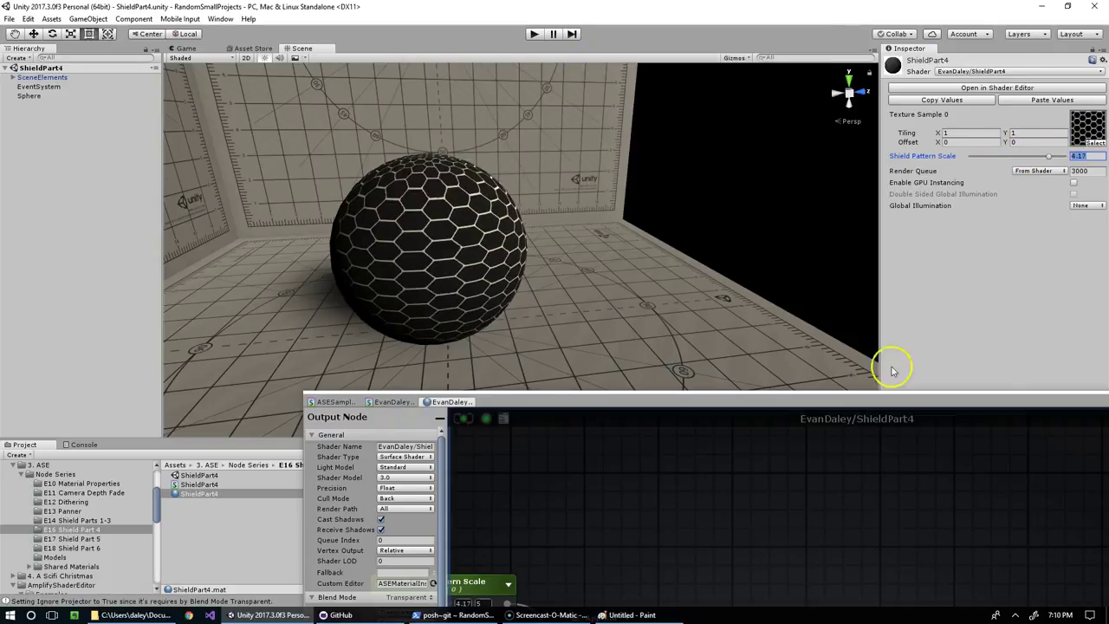
# - Return to the shader graph and add a Time node below Shield Pattern Scale
pyautogui.moveTo(857, 396); pyautogui.dragTo(591, 36)
pyautogui.scroll(-3, 598, 217)
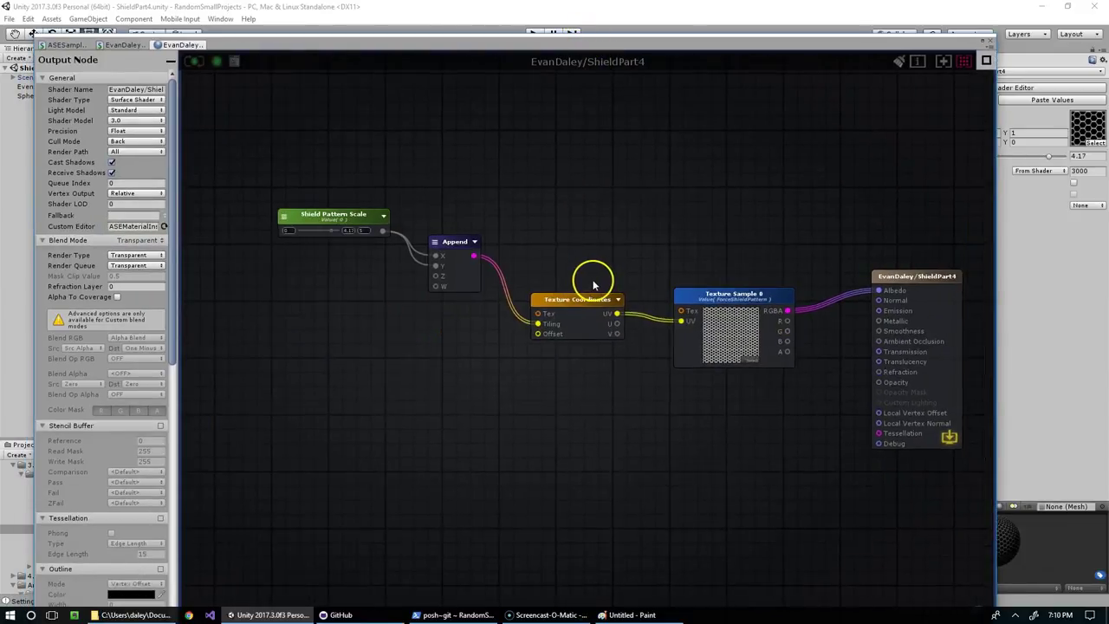
pyautogui.scroll(3, 589, 280)
pyautogui.moveTo(527, 50); pyautogui.dragTo(611, 390)
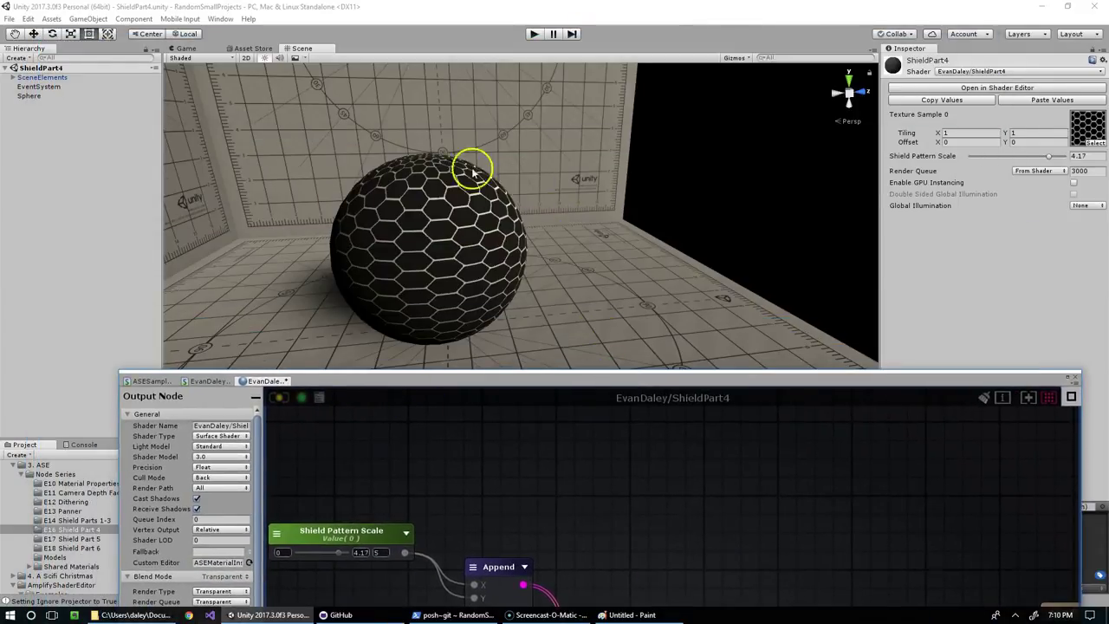
pyautogui.moveTo(495, 372); pyautogui.dragTo(467, 36)
pyautogui.moveTo(537, 245); pyautogui.dragTo(593, 277, button='right')
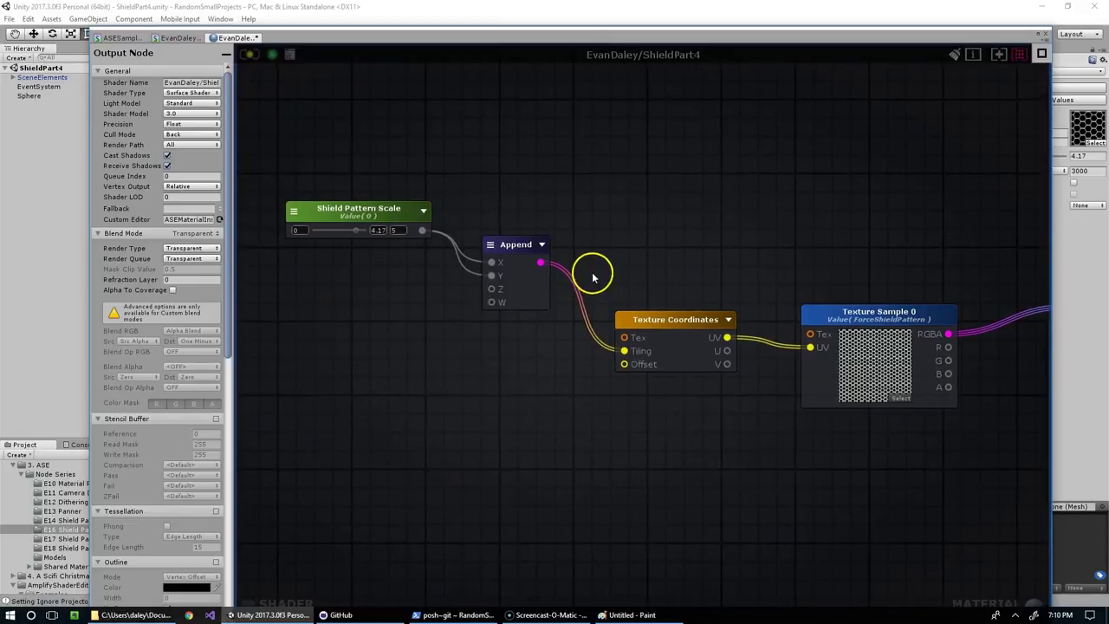
pyautogui.rightClick(369, 368)
pyautogui.write('time')
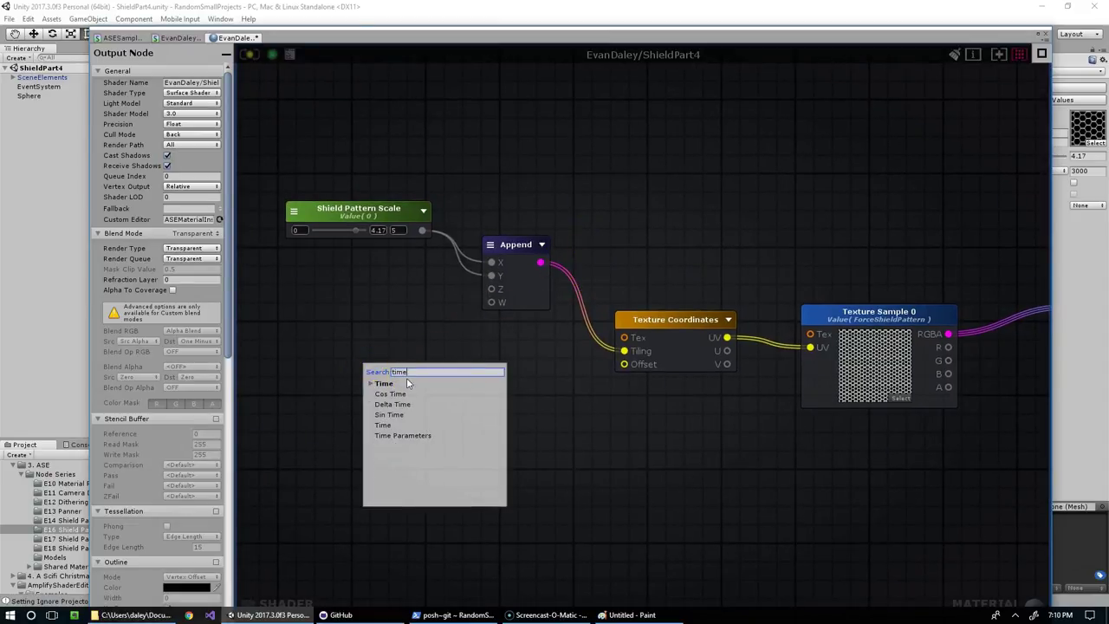
pyautogui.click(402, 399)
pyautogui.click(386, 425)
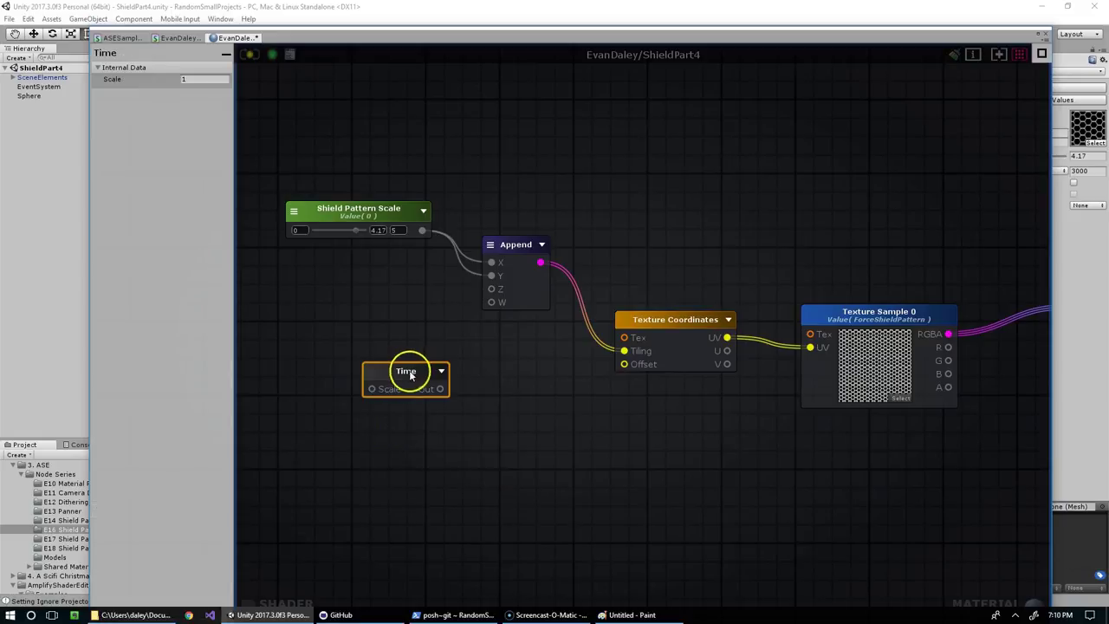
pyautogui.moveTo(412, 374)
pyautogui.mouseDown()
pyautogui.moveTo(367, 359)
pyautogui.moveTo(395, 364)
pyautogui.mouseUp()
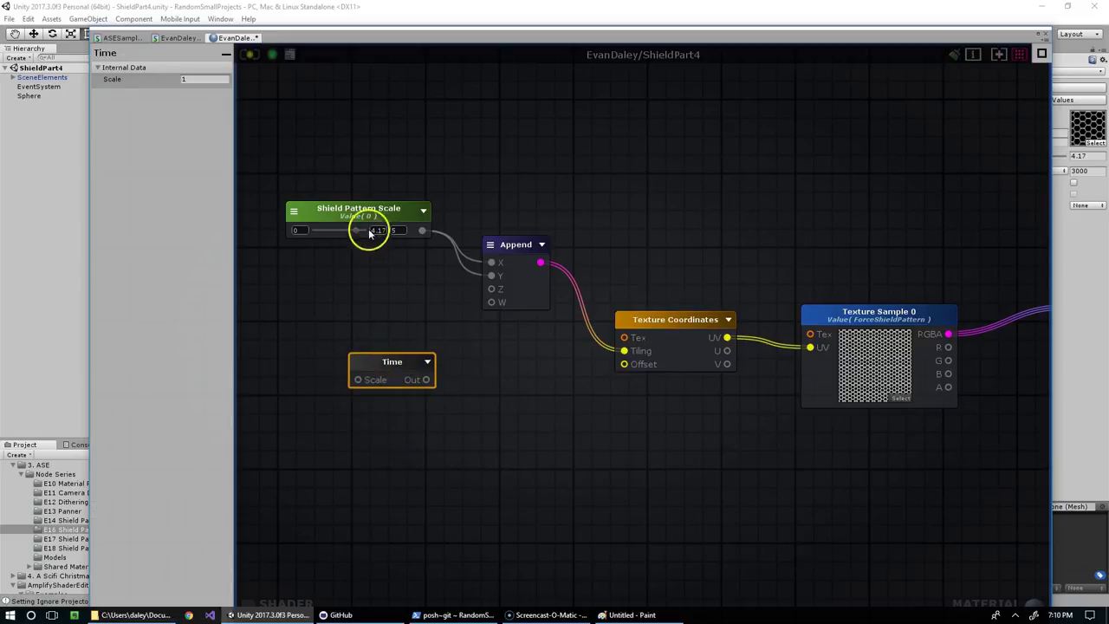
# - Add a Float property named Time Scale beside the Time node and connect it to Time's Scale input
pyautogui.rightClick(325, 329)
pyautogui.moveTo(331, 329); pyautogui.dragTo(375, 326, button='middle')
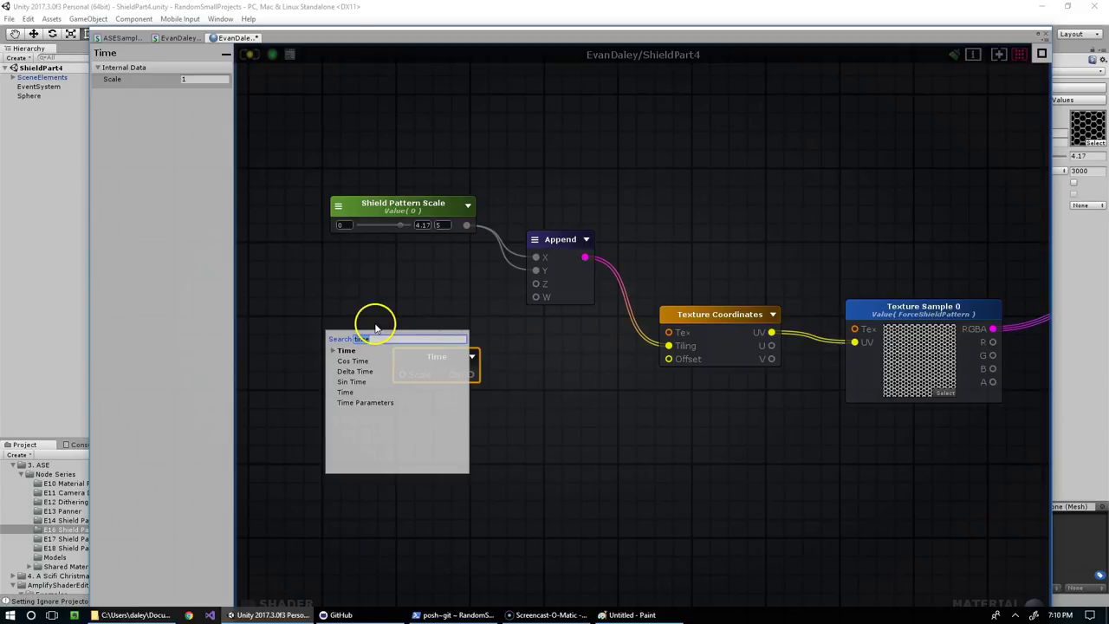
pyautogui.click(365, 320)
pyautogui.press('1')
pyautogui.click(313, 342)
pyautogui.moveTo(349, 356); pyautogui.dragTo(389, 374)
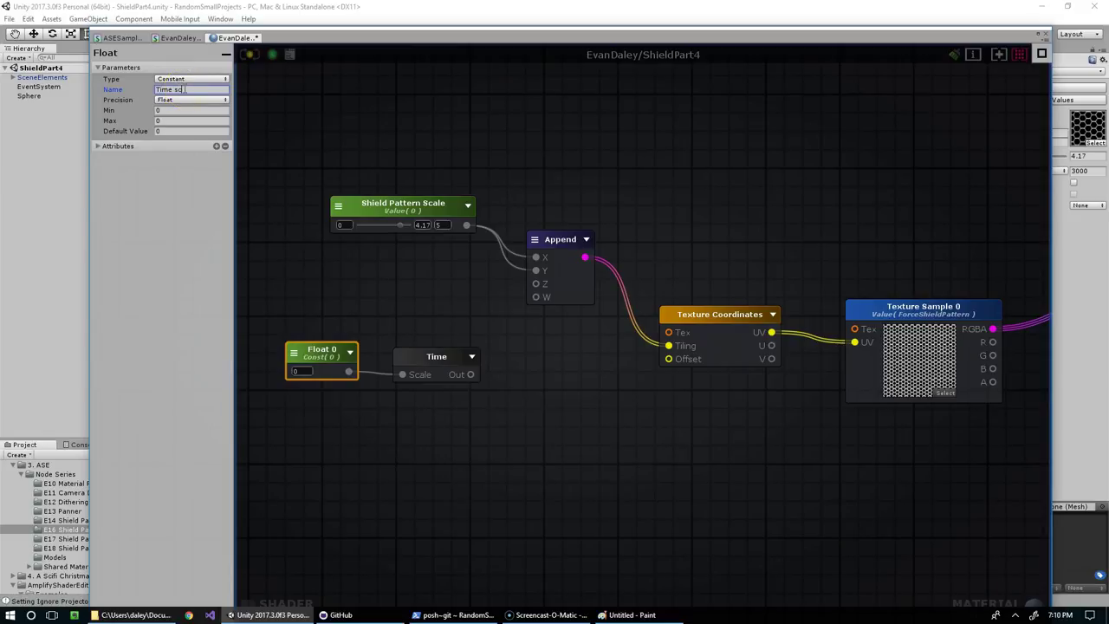
pyautogui.click(186, 79)
pyautogui.click(193, 113)
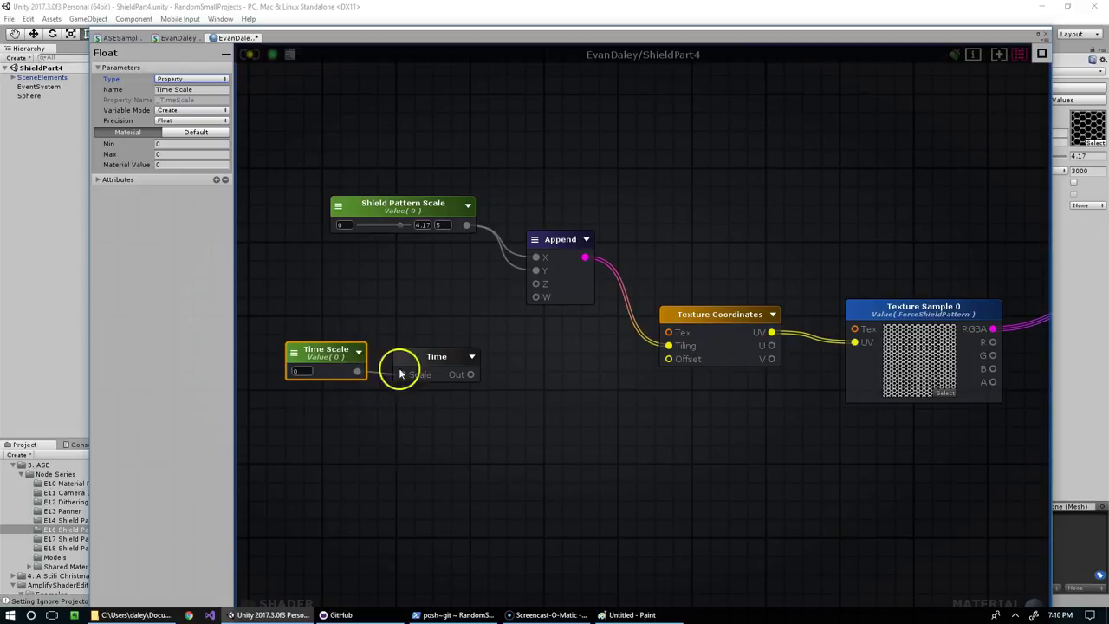
# - Connect the Time node's output to the Offset input of Texture Coordinates
pyautogui.moveTo(462, 376); pyautogui.dragTo(658, 362)
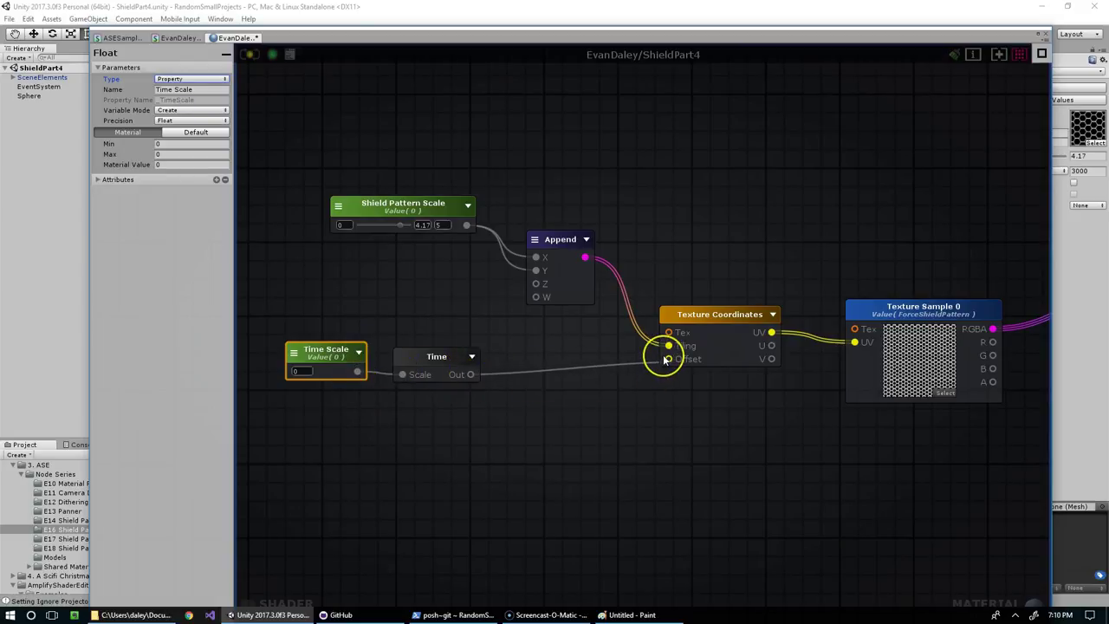
pyautogui.click(659, 358)
pyautogui.moveTo(570, 364); pyautogui.dragTo(668, 359)
pyautogui.click(686, 369)
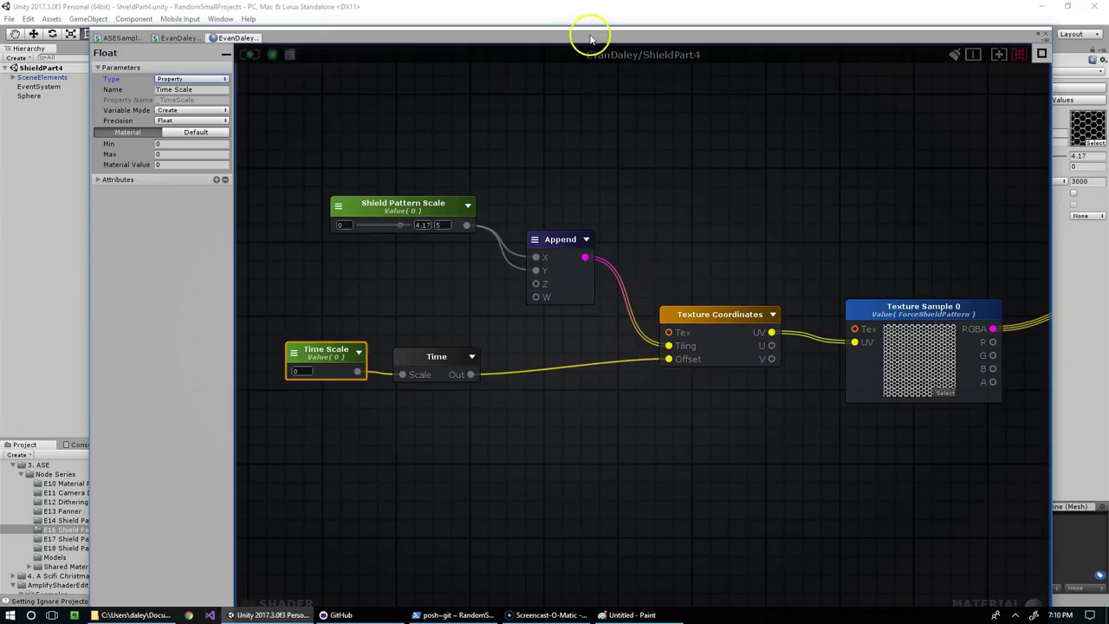
# - Play the scene with the material's Time Scale at 0.46 and examine the pattern's movement on the sphere up close
pyautogui.moveTo(551, 43); pyautogui.dragTo(540, 416)
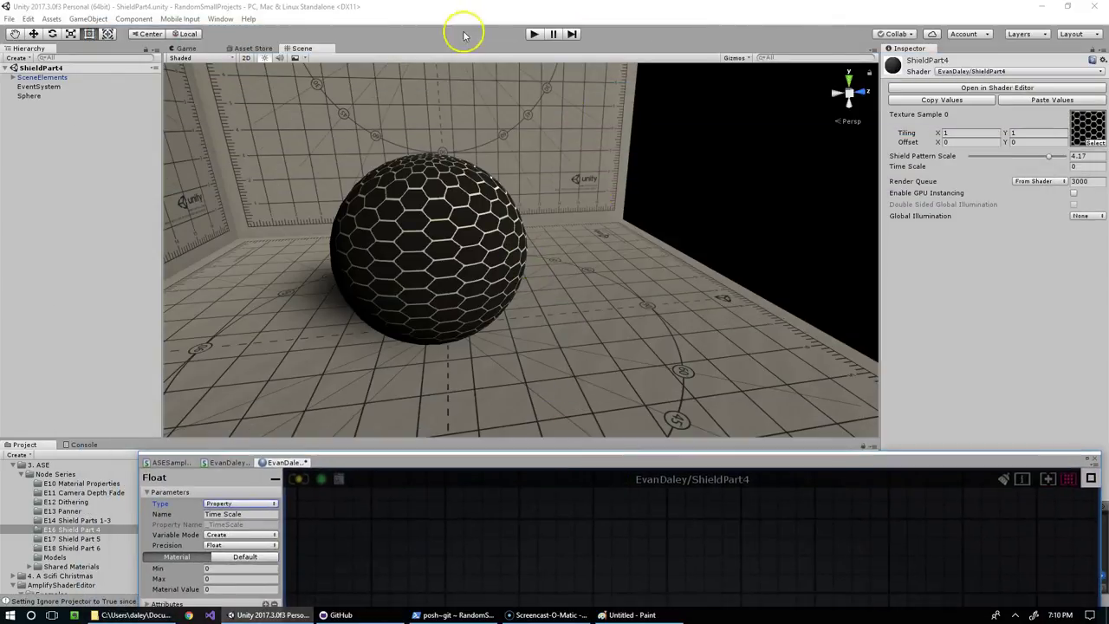
pyautogui.click(533, 34)
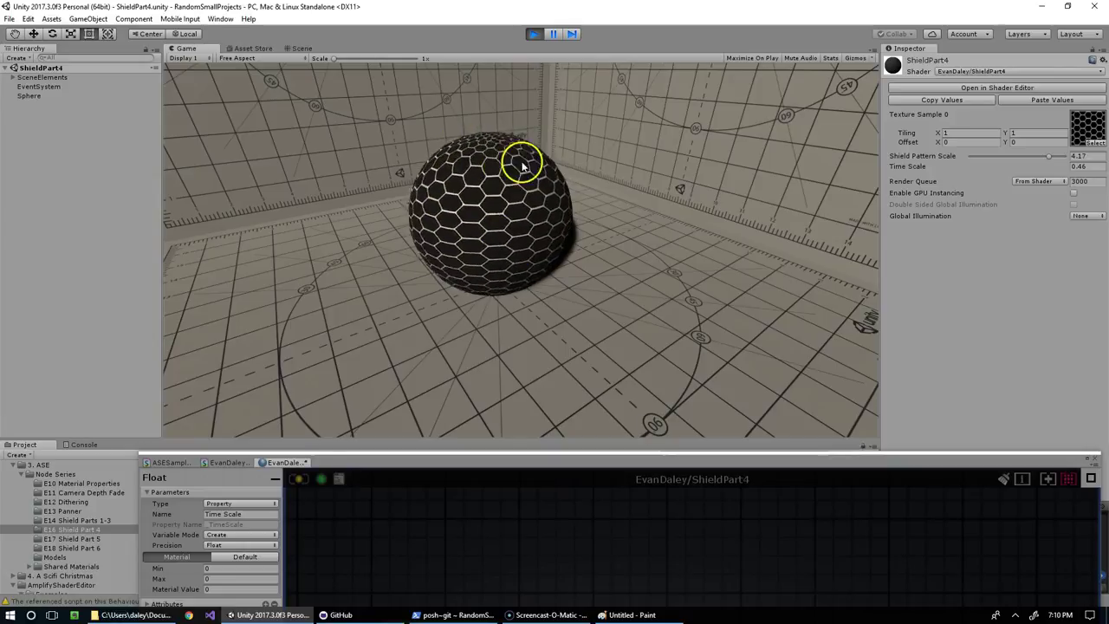
pyautogui.click(299, 48)
pyautogui.keyDown('alt'); pyautogui.moveTo(416, 142); pyautogui.dragTo(554, 217); pyautogui.keyUp('alt')
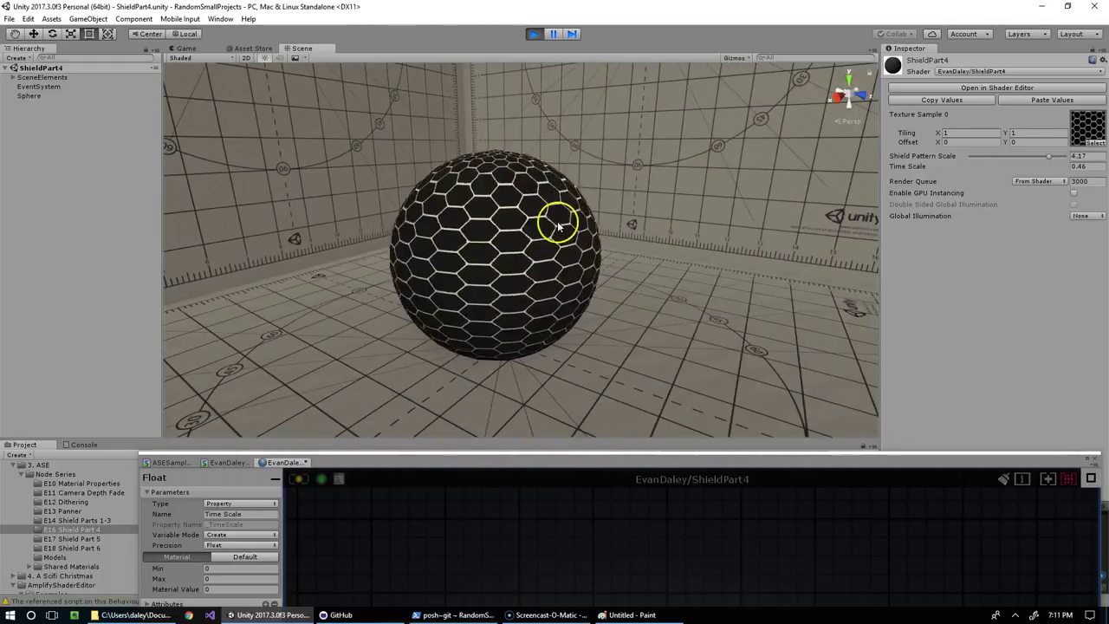
# - Bring back the shader graph and shift the Time Scale and Time nodes lower to clear space below Shield Pattern Scale
pyautogui.moveTo(575, 458); pyautogui.dragTo(533, 35)
pyautogui.moveTo(465, 330); pyautogui.dragTo(522, 312, button='middle')
pyautogui.moveTo(375, 370); pyautogui.dragTo(506, 459)
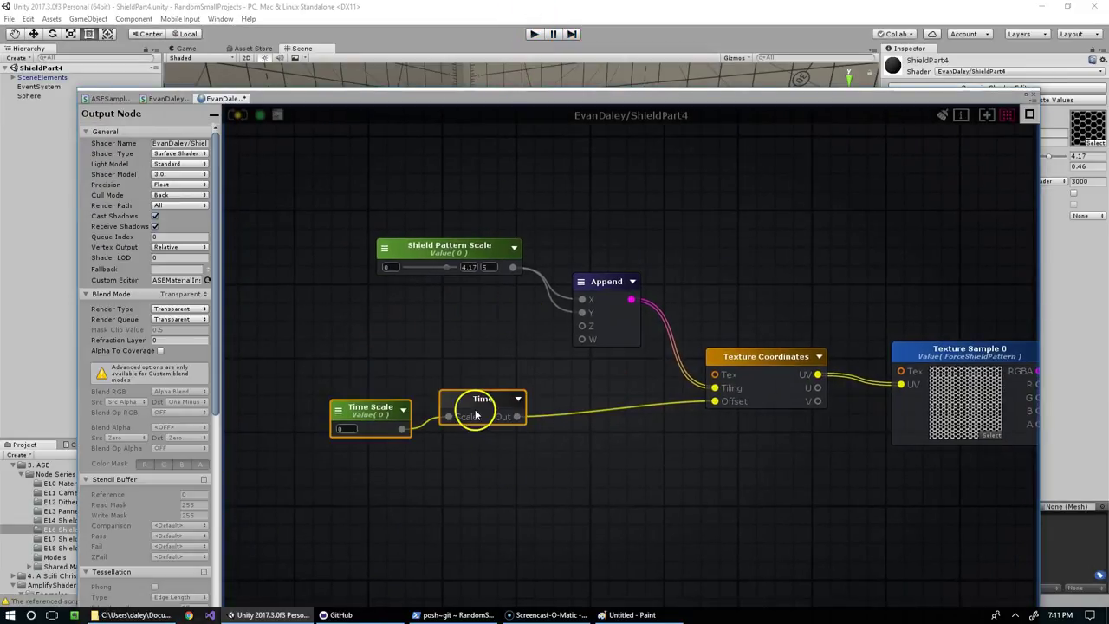
pyautogui.moveTo(476, 412); pyautogui.dragTo(566, 444)
pyautogui.click(452, 329)
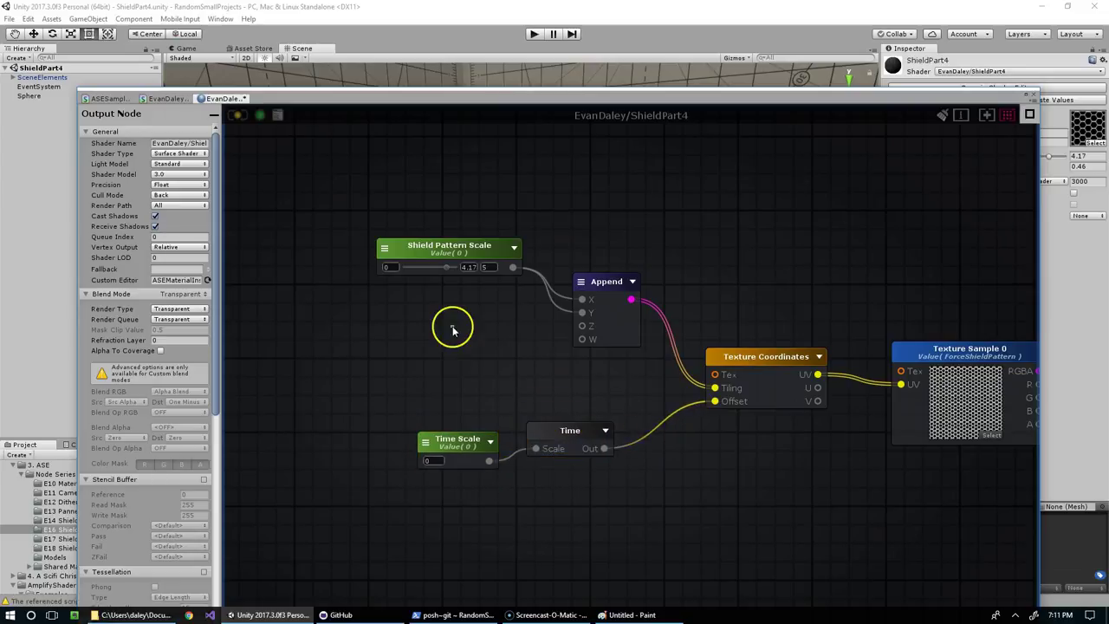
pyautogui.rightClick(434, 341)
pyautogui.click(498, 321)
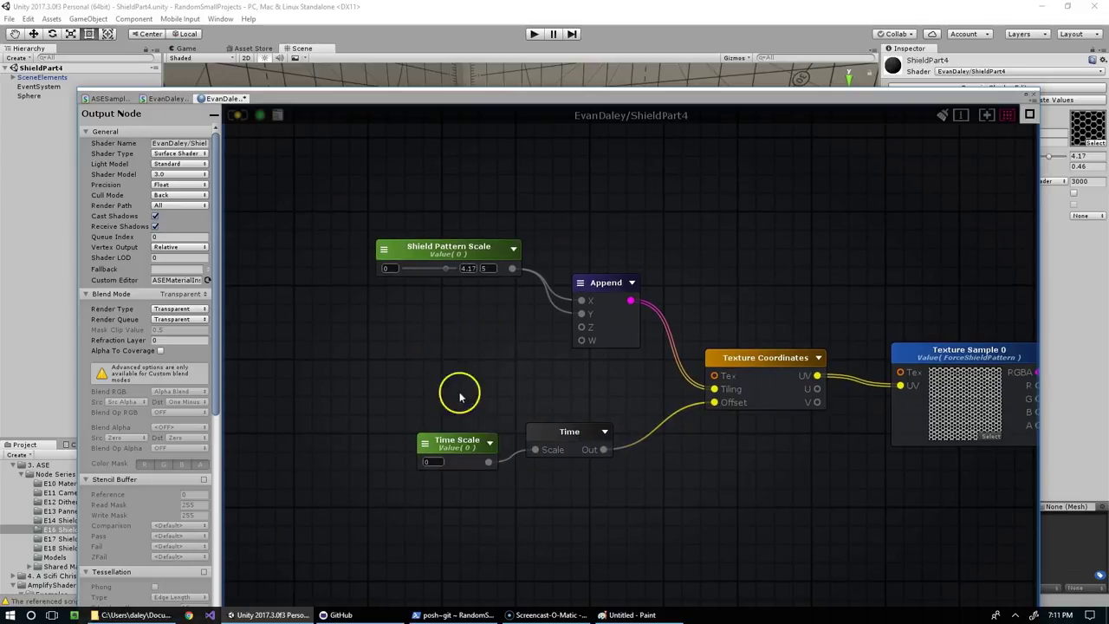
pyautogui.click(457, 462)
# - Add a constant Float node below Shield Pattern Scale and a second Append node below the first one
pyautogui.rightClick(428, 343)
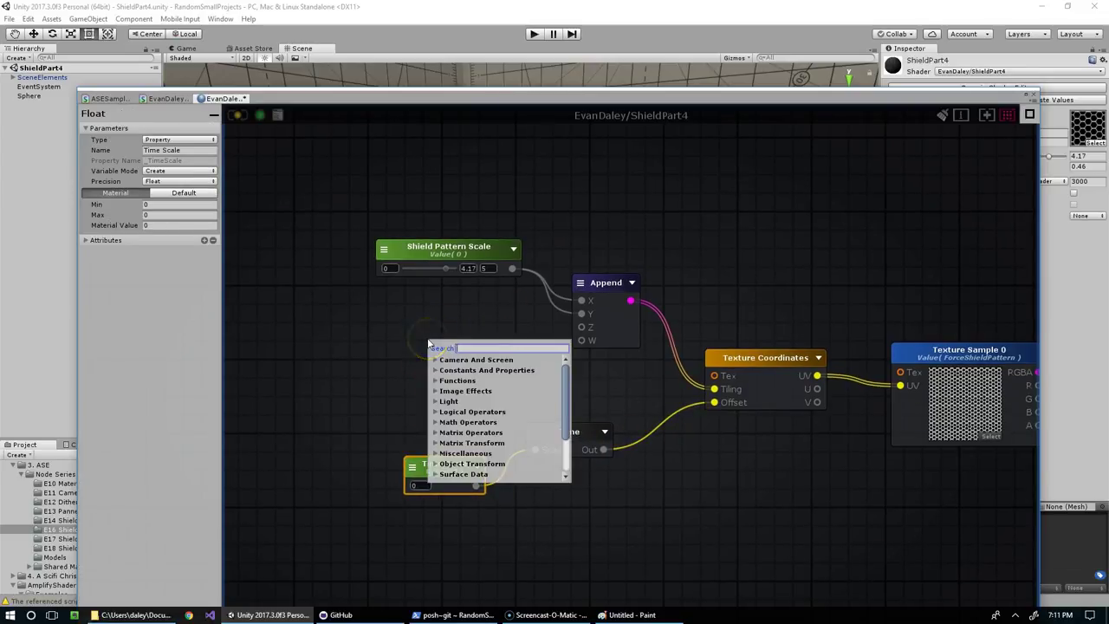
pyautogui.write('float')
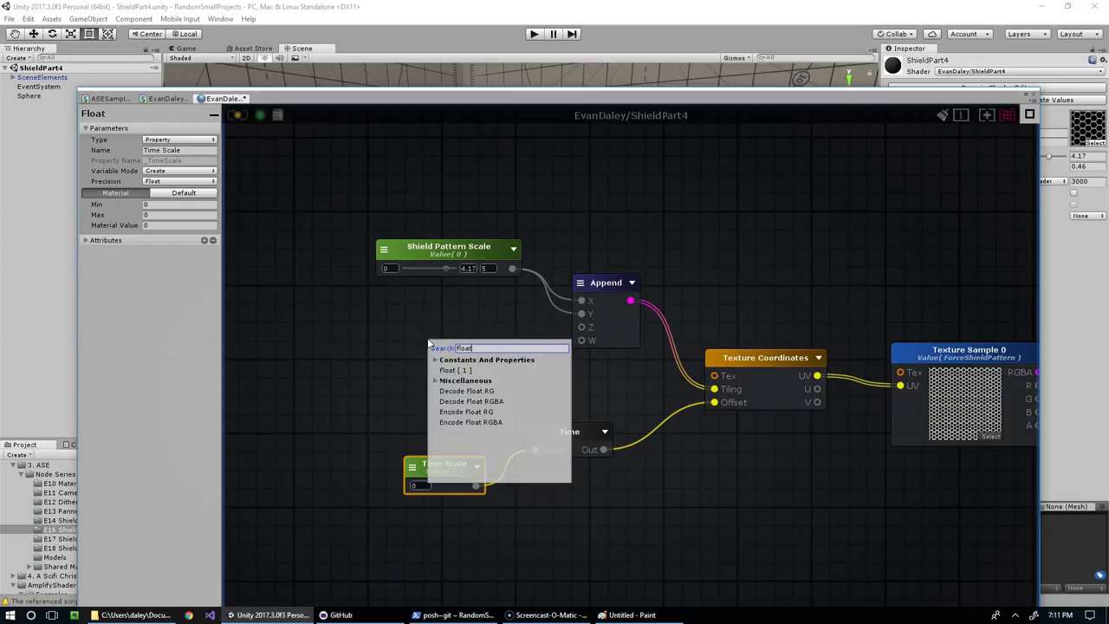
pyautogui.click(459, 370)
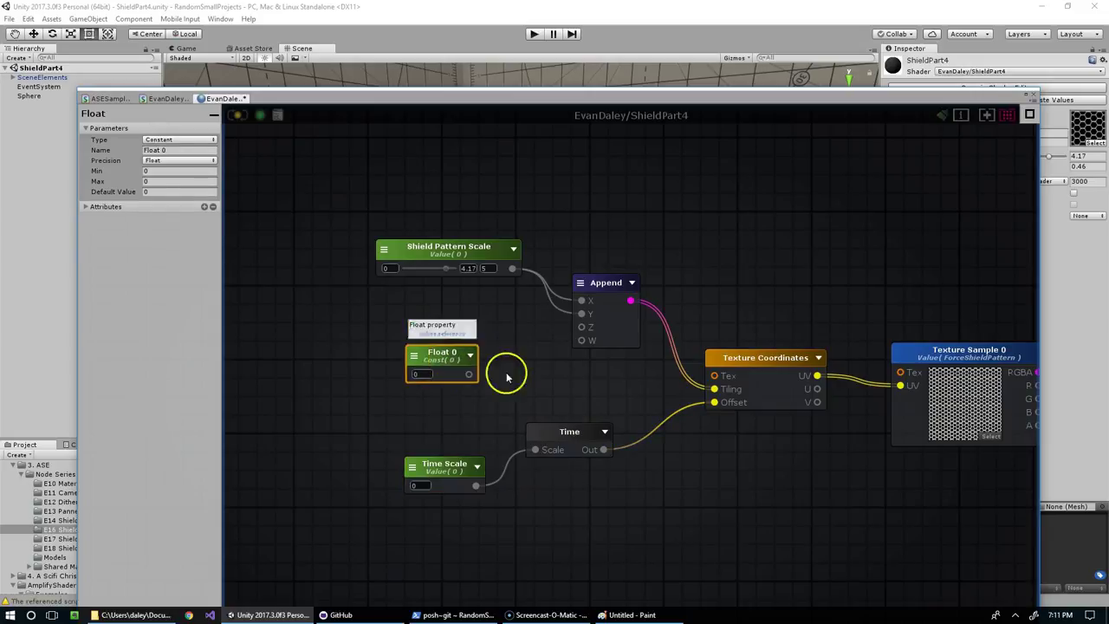
pyautogui.rightClick(544, 384)
pyautogui.write('appe')
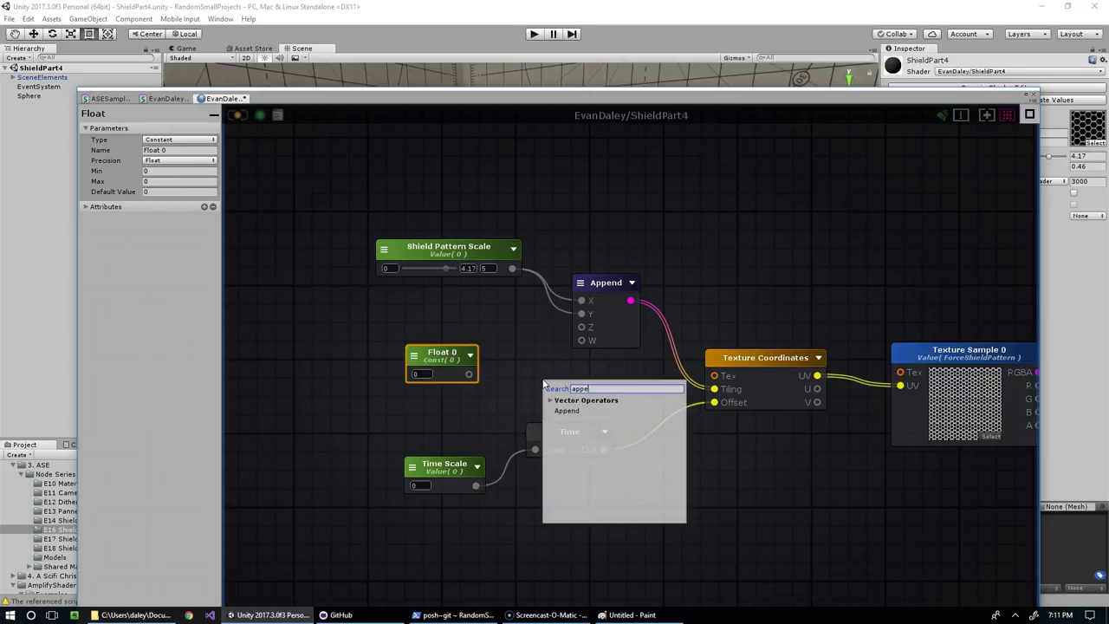
pyautogui.click(566, 409)
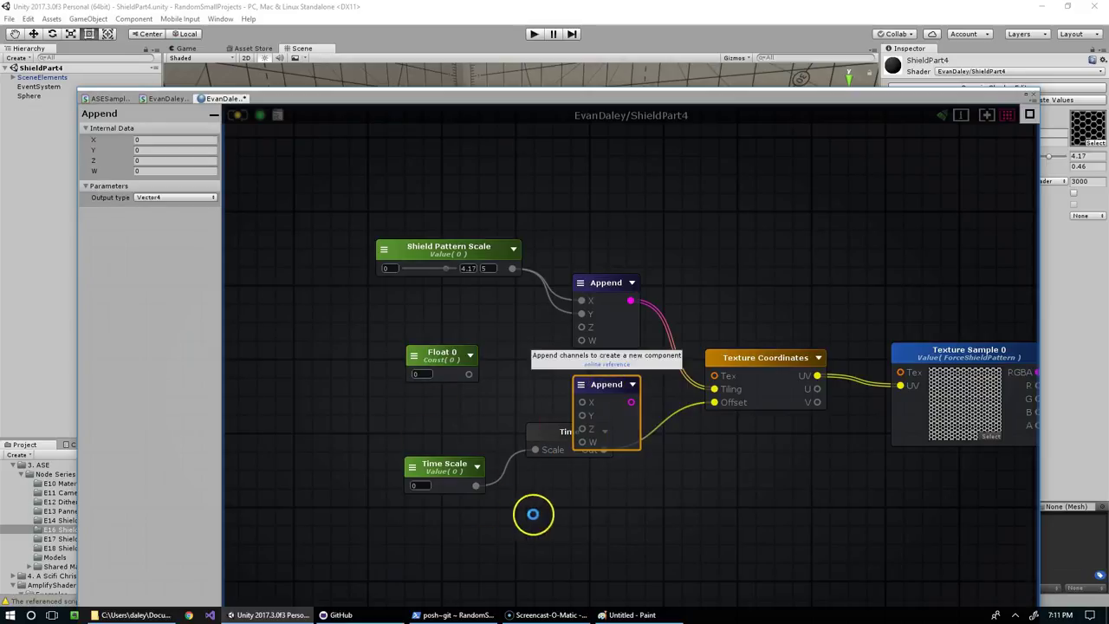
# - Move Time and Time Scale left, and route Float 0 and Time through the new Append's X and Y into Texture Coordinates' Offset
pyautogui.moveTo(494, 453); pyautogui.dragTo(558, 501)
pyautogui.moveTo(441, 418); pyautogui.dragTo(556, 512)
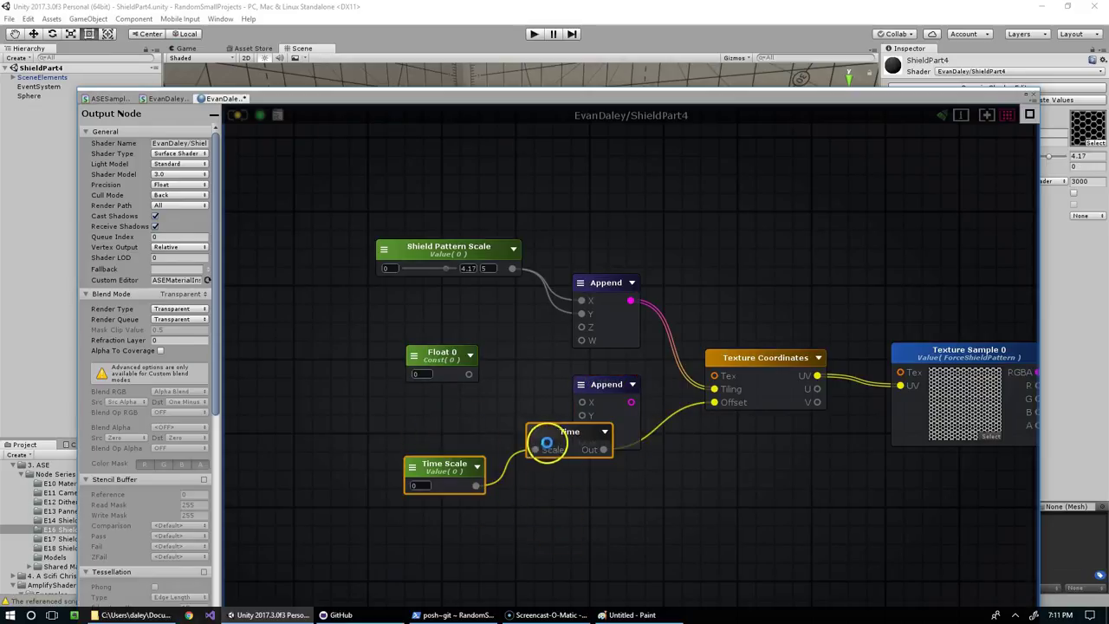
pyautogui.moveTo(549, 430); pyautogui.dragTo(468, 429)
pyautogui.moveTo(445, 465); pyautogui.dragTo(352, 468)
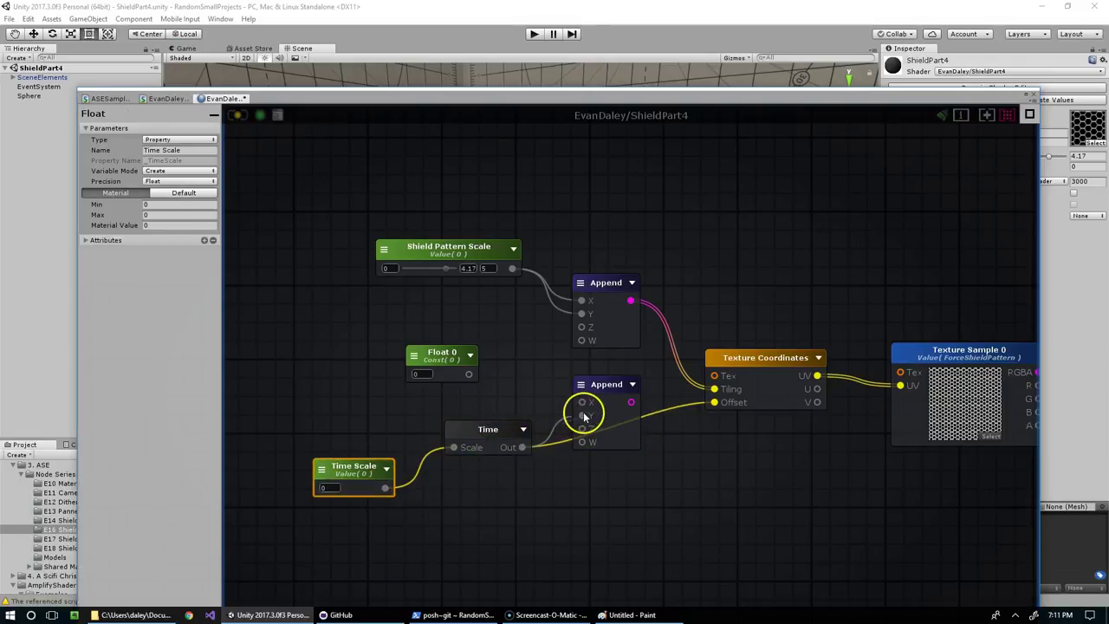
pyautogui.moveTo(631, 402); pyautogui.dragTo(714, 402)
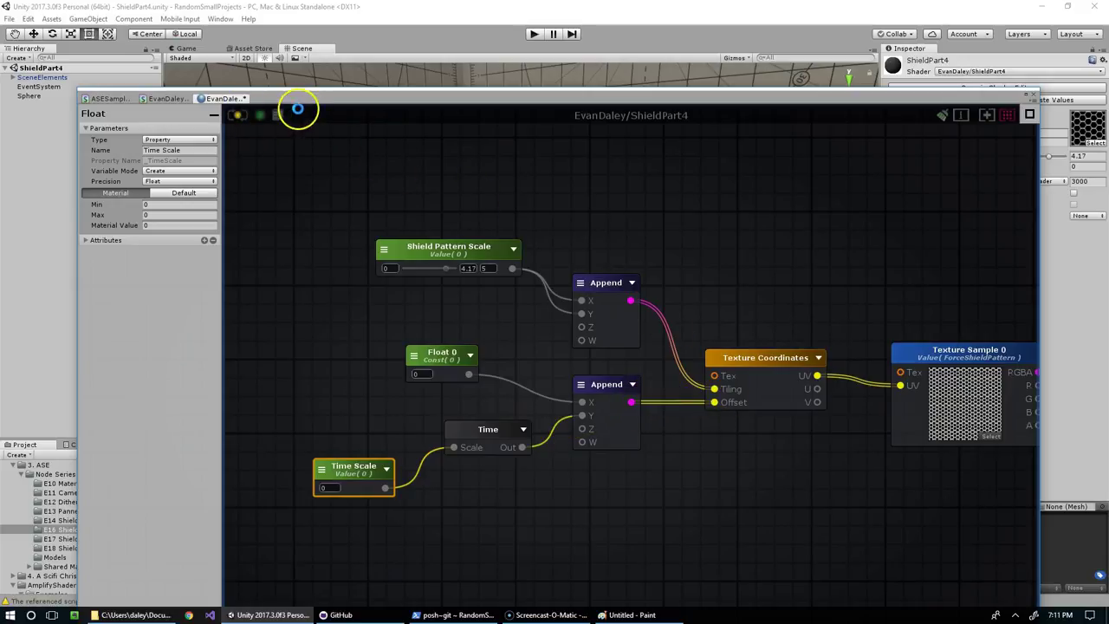
# - Move the shader editor aside, play the scene, and set the material's Time Scale to 0.62
pyautogui.moveTo(301, 101); pyautogui.dragTo(1107, 32)
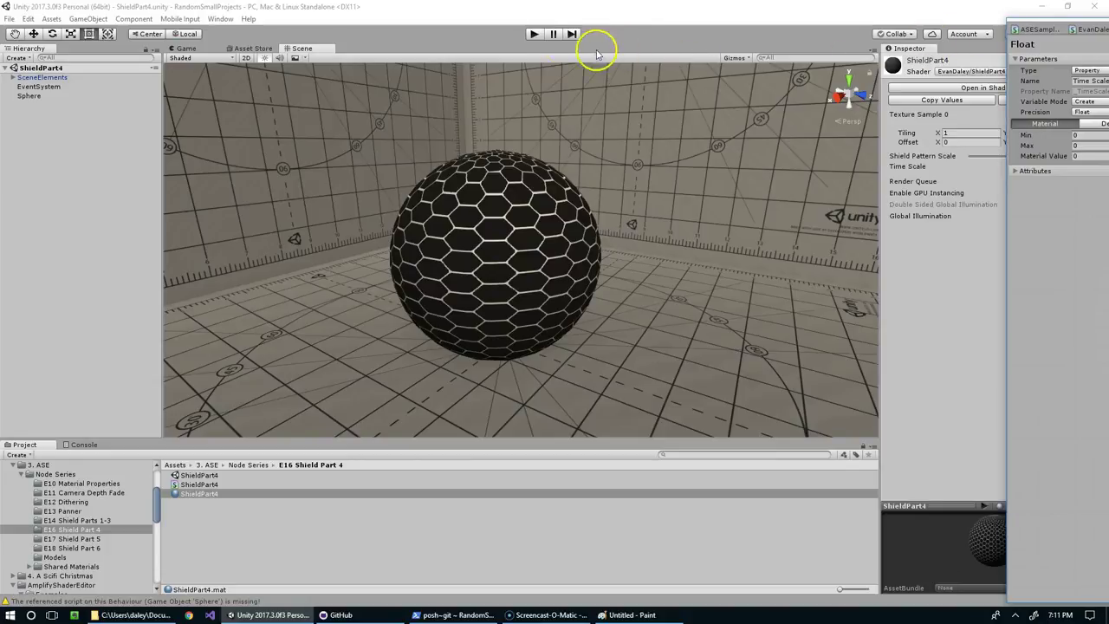
pyautogui.click(532, 34)
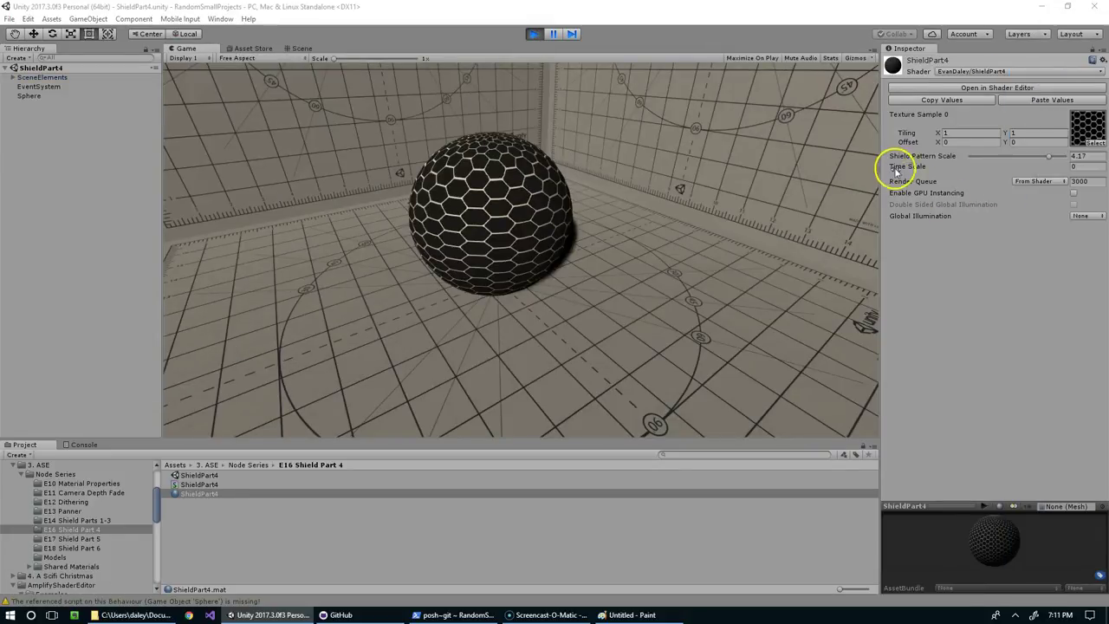
pyautogui.moveTo(896, 167); pyautogui.dragTo(906, 167)
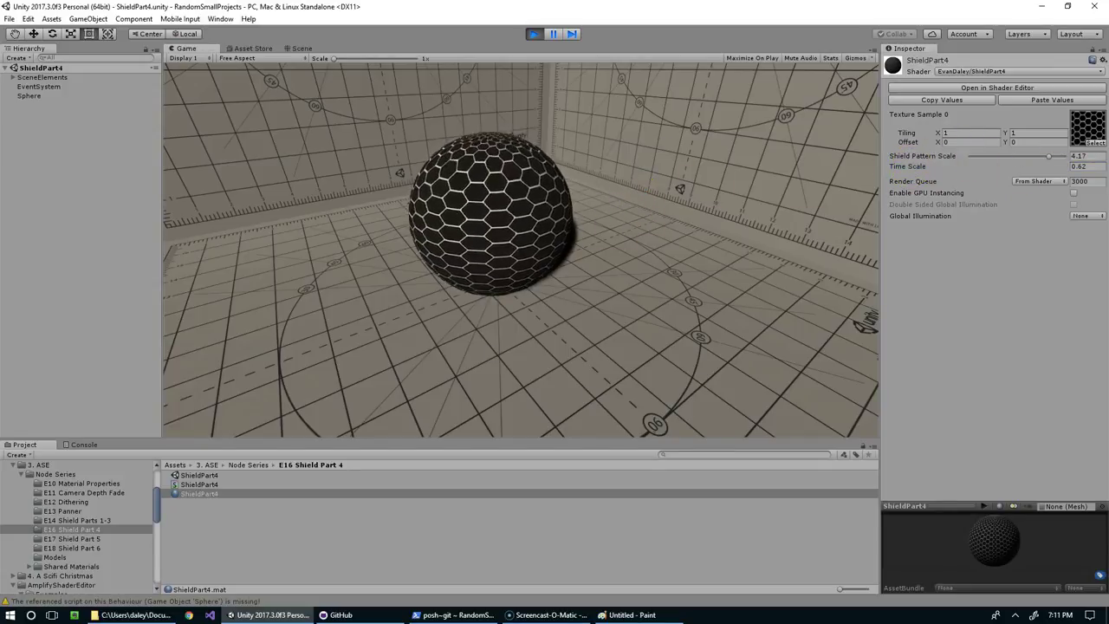
# - Bring back the shader graph, frame all its nodes to review the connections, and uncover the running scene again
pyautogui.moveTo(1108, 83); pyautogui.dragTo(449, 74)
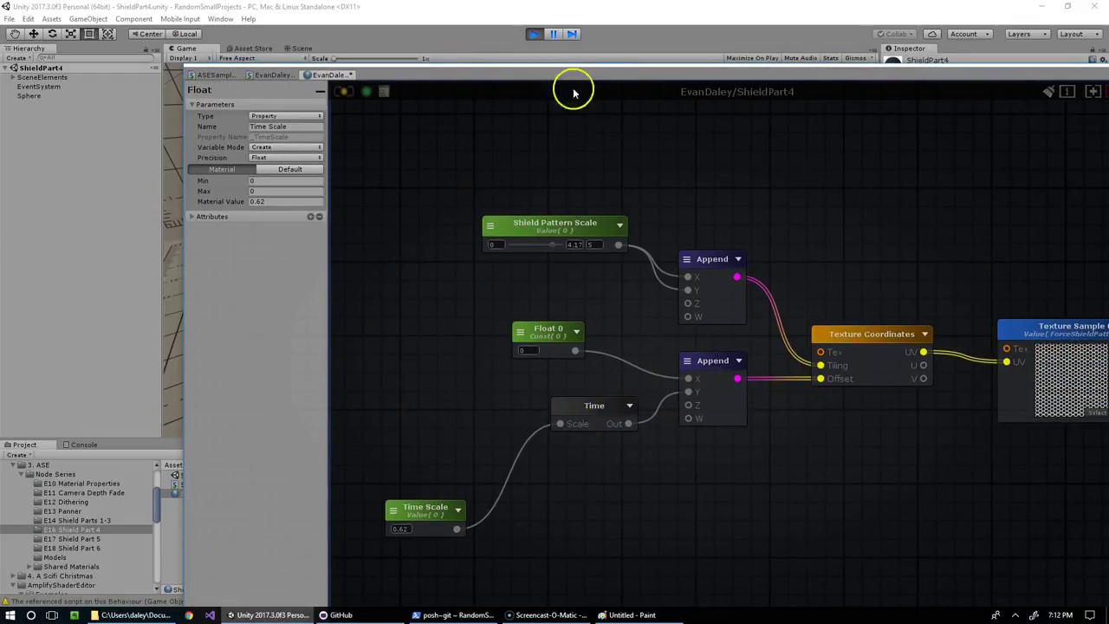
pyautogui.moveTo(606, 70); pyautogui.dragTo(453, 78)
pyautogui.scroll(-4, 685, 267)
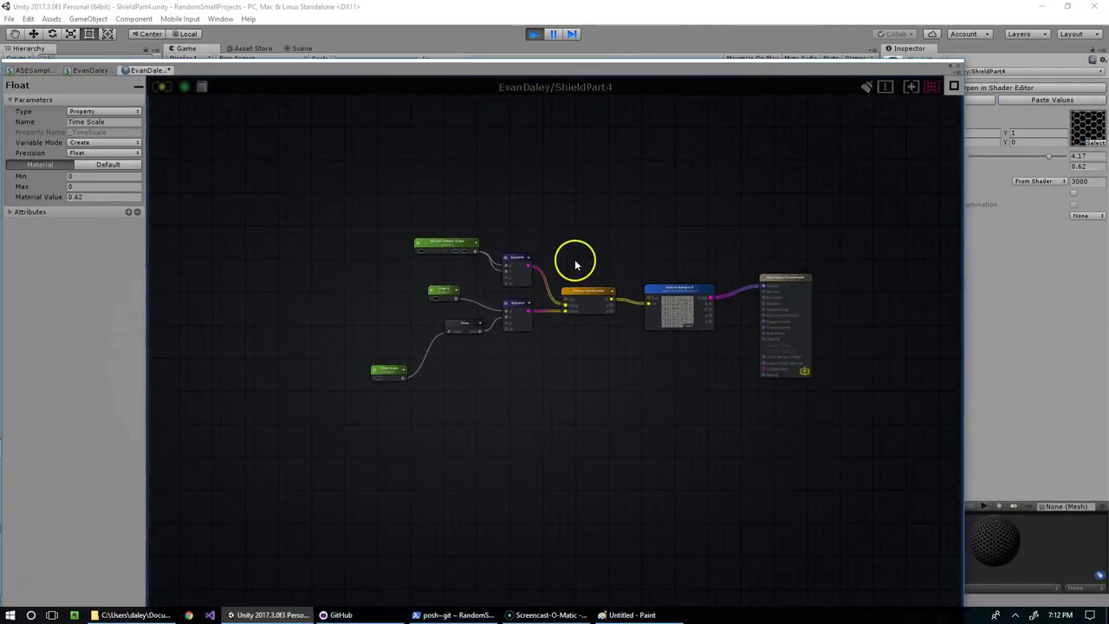
pyautogui.moveTo(337, 193); pyautogui.dragTo(854, 433)
pyautogui.press('f')
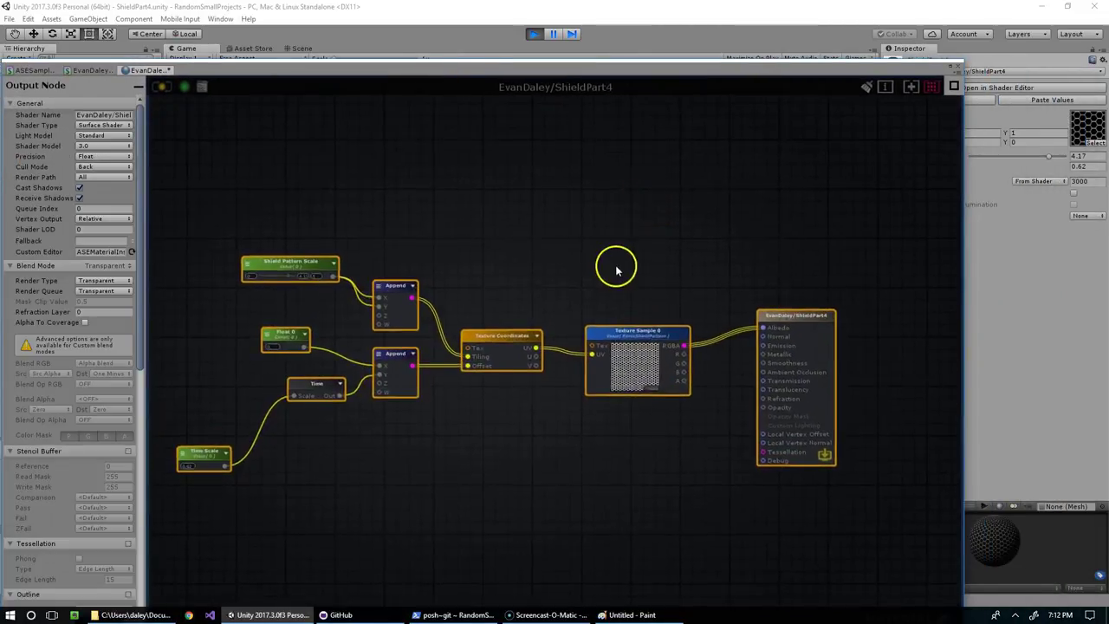
pyautogui.moveTo(560, 78); pyautogui.dragTo(651, 32)
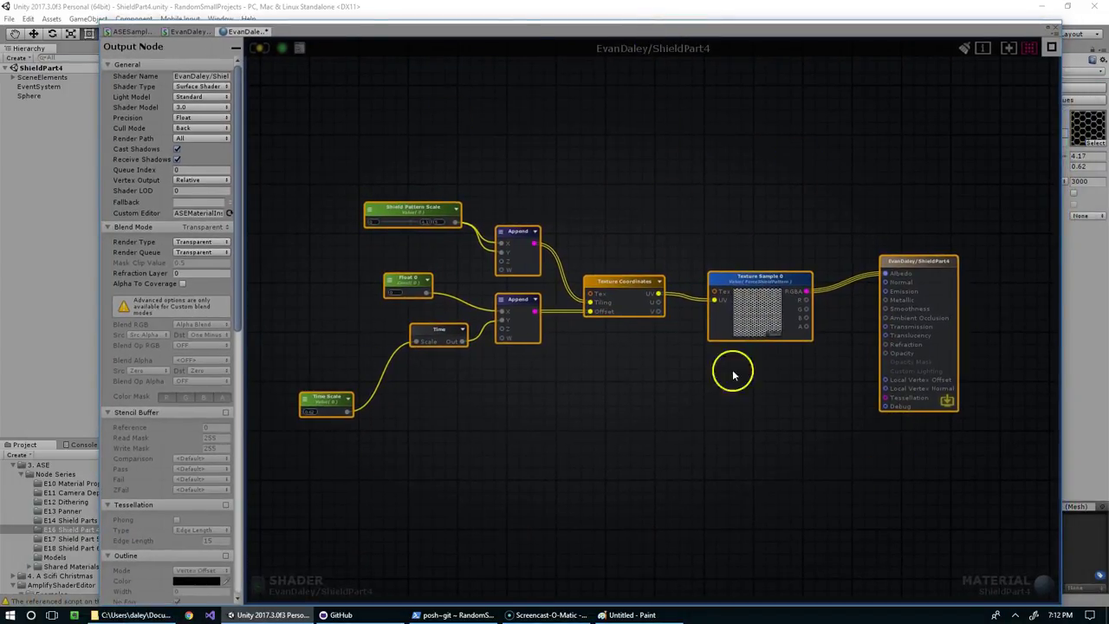
pyautogui.moveTo(529, 27); pyautogui.dragTo(1108, 122)
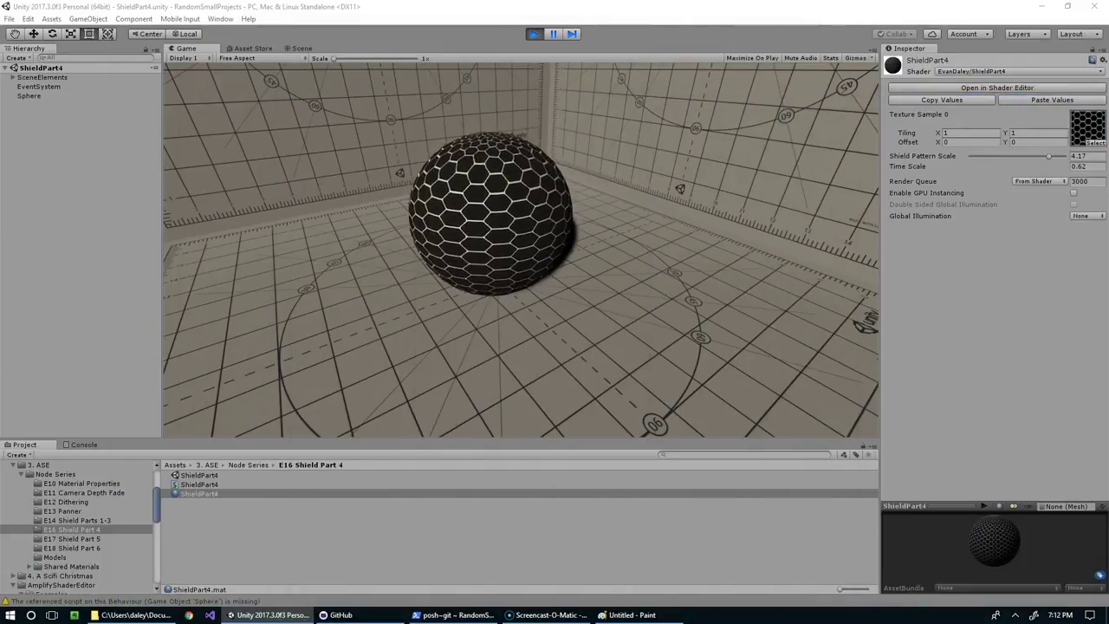